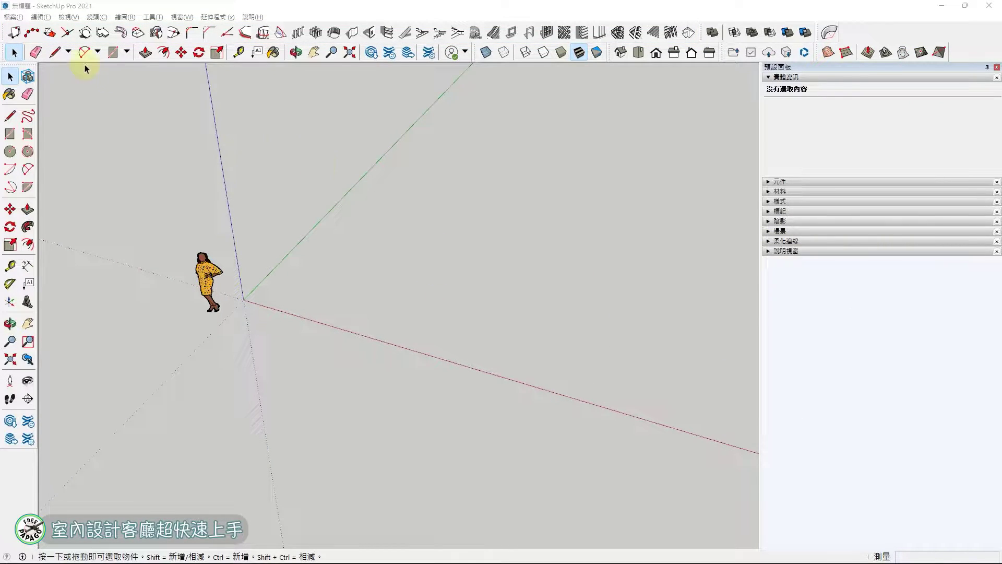
Import the AutoCAD floor plan file sofa from the pcwow folder and dismiss the import results
click(18, 16)
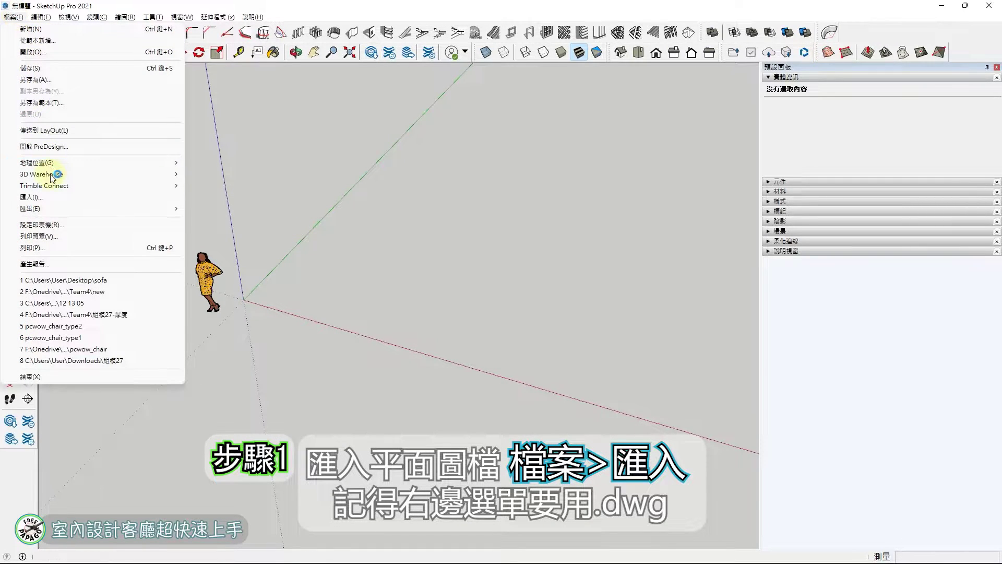
click(52, 199)
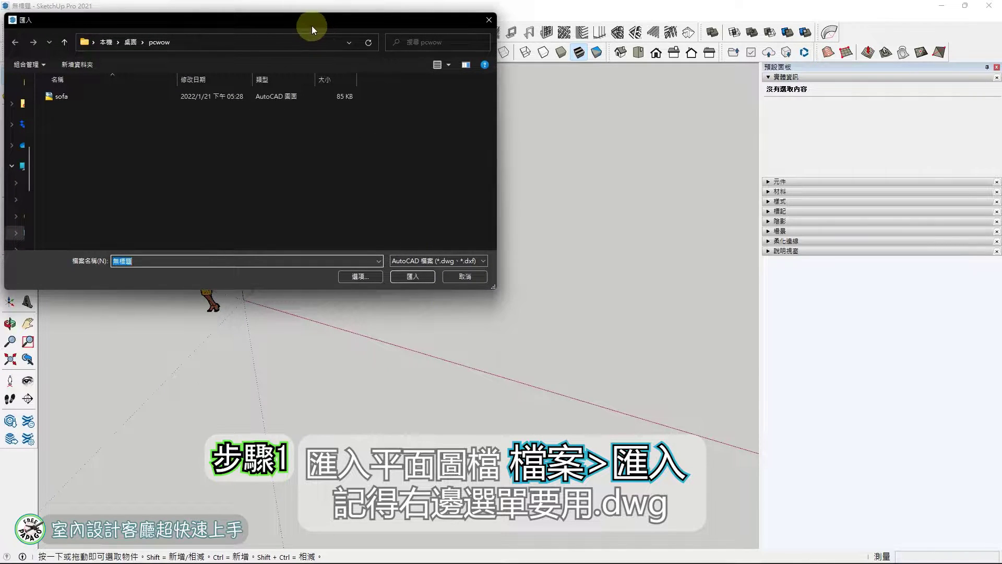
click(67, 96)
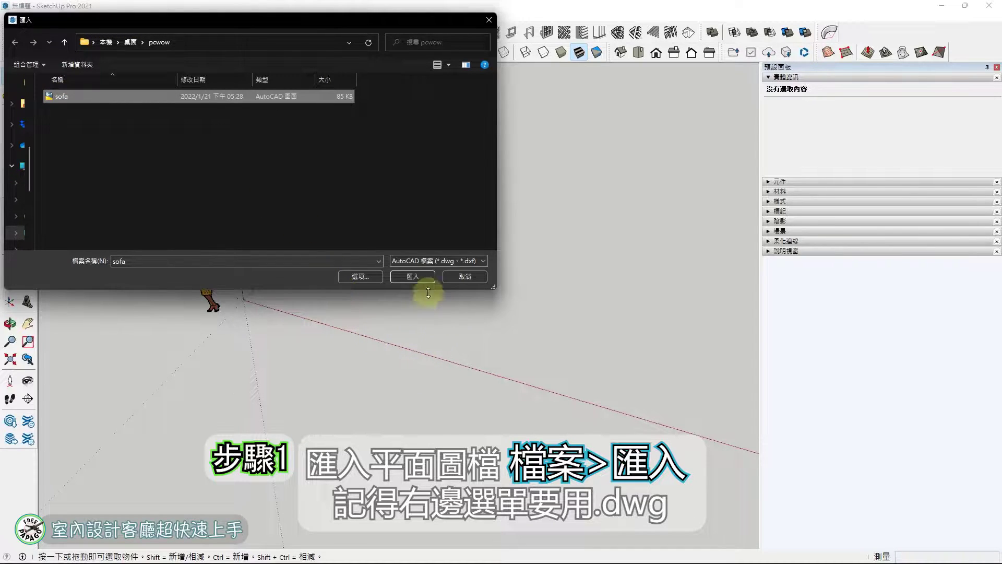
click(416, 278)
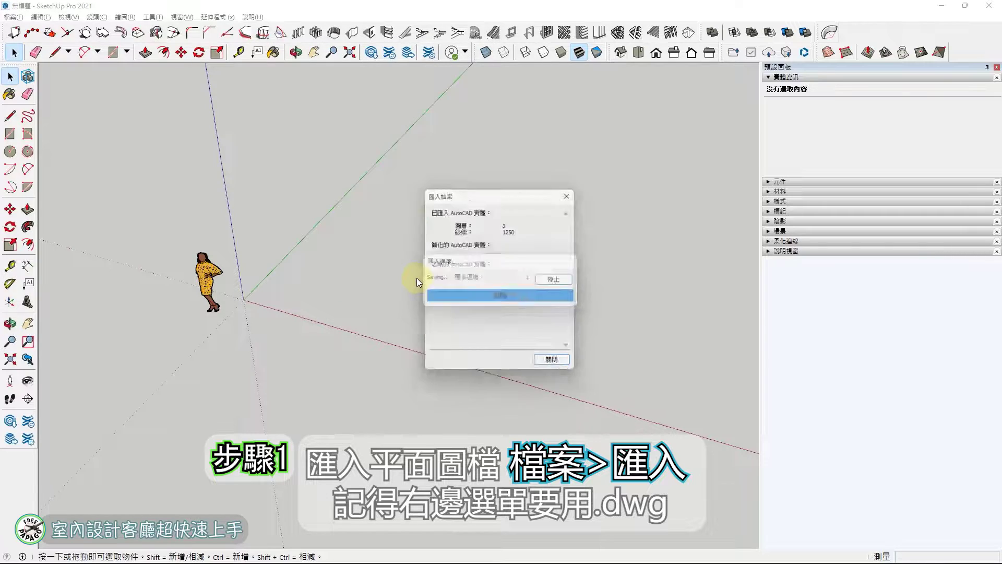
click(555, 366)
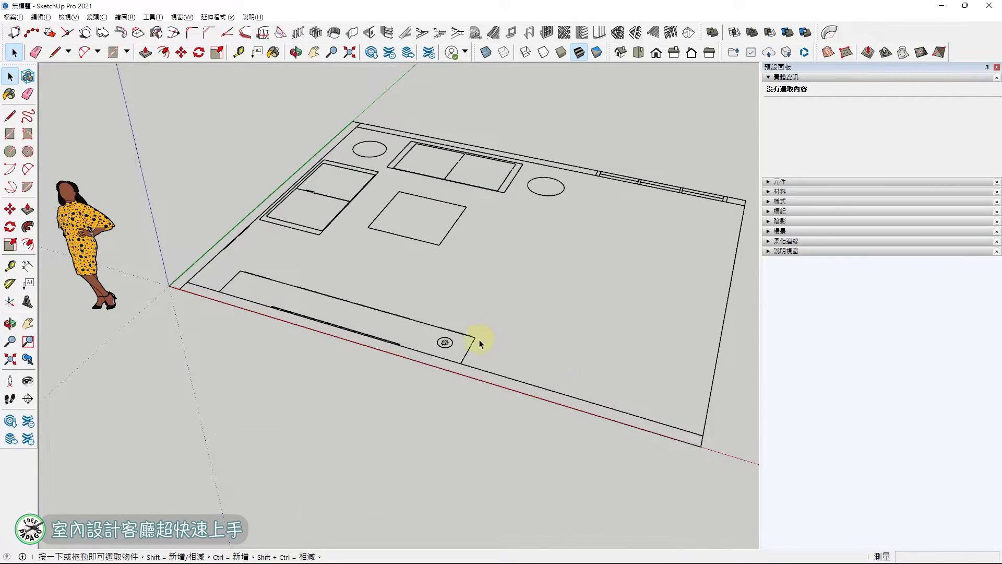
Draw a rectangle of about 603.1 by 480 cm over the whole floor plan, from one outer corner to the opposite one
middle_drag(480, 343, 524, 341)
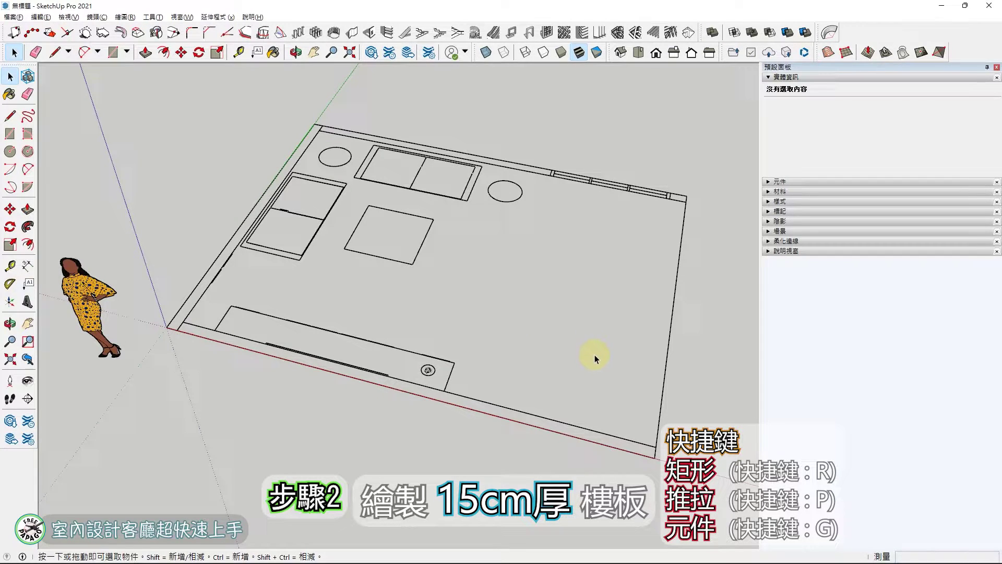
click(11, 135)
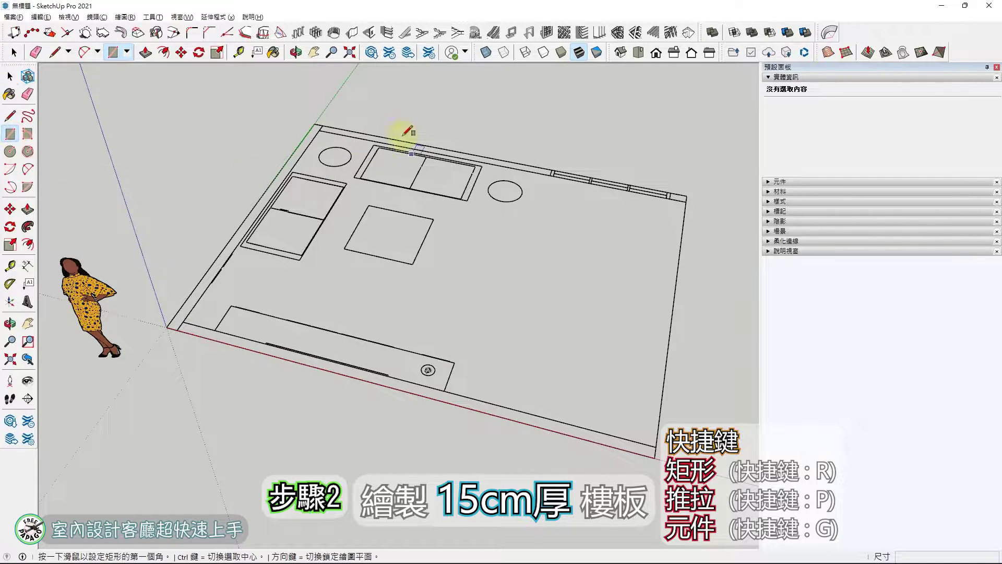
click(314, 124)
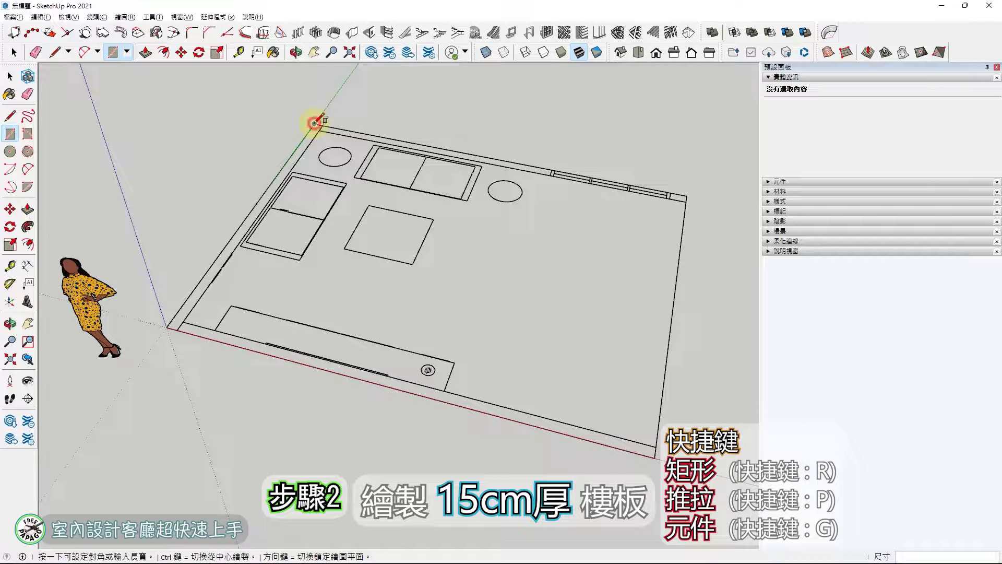
click(655, 458)
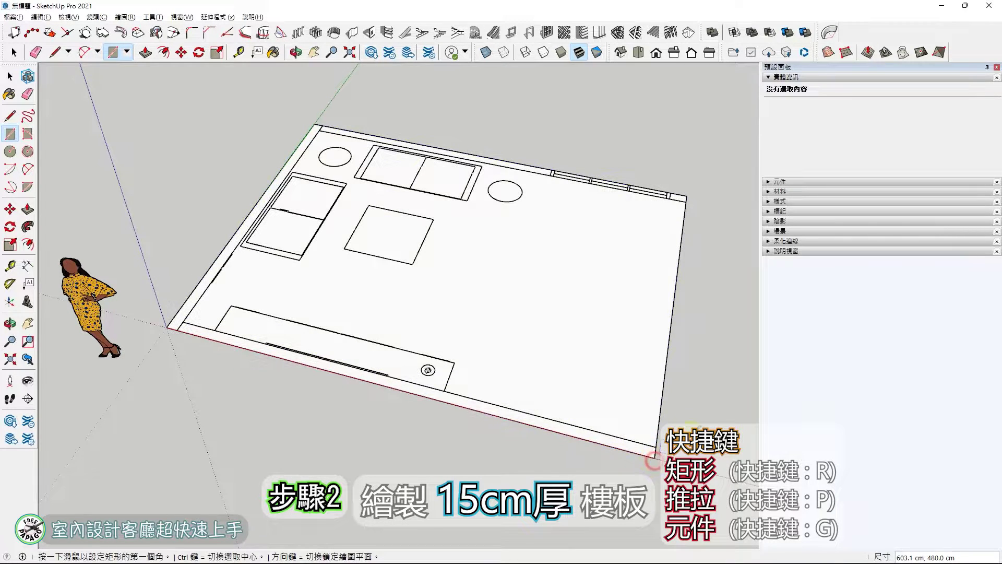
Push/Pull the floor rectangle downward by 15 cm to form the slab
middle_drag(655, 458, 398, 286)
click(28, 210)
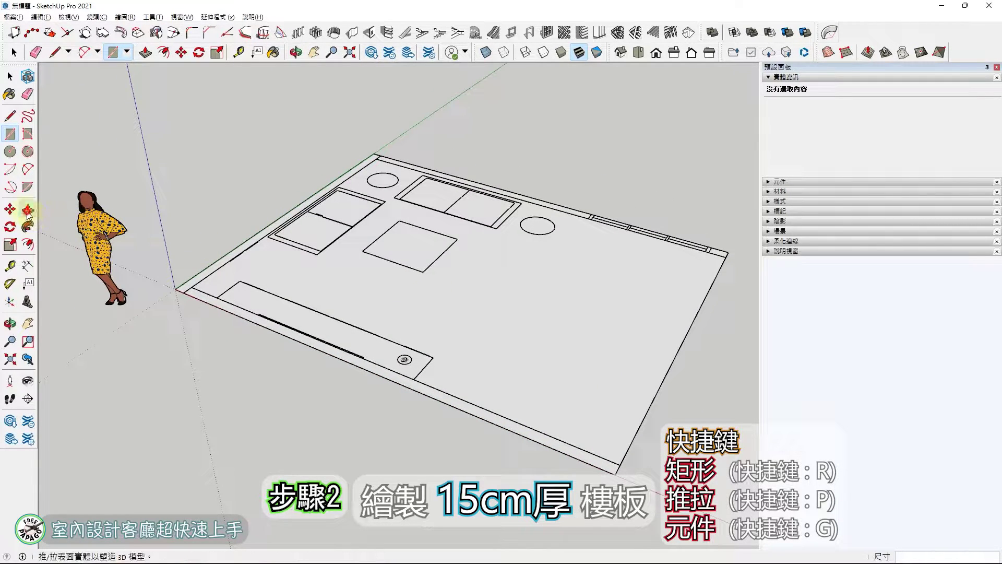
click(519, 311)
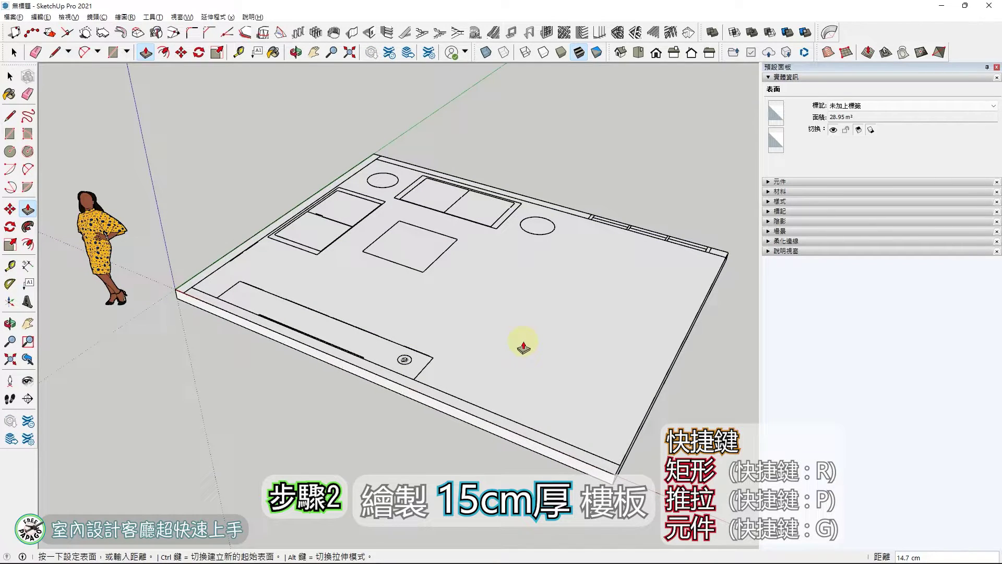
text(15)
key(Return)
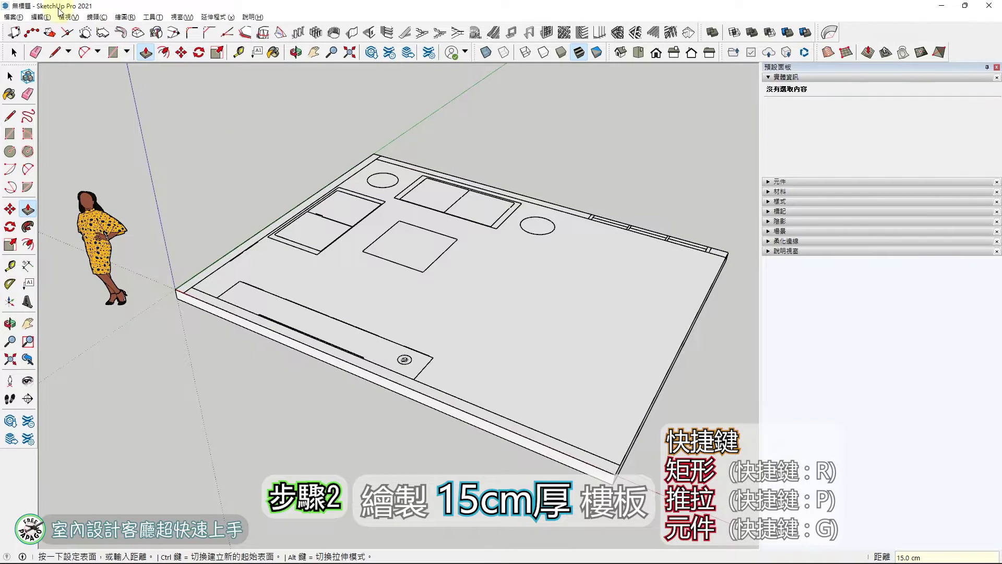
Turn the entire floor slab into a component with the definition name 樓板
click(11, 74)
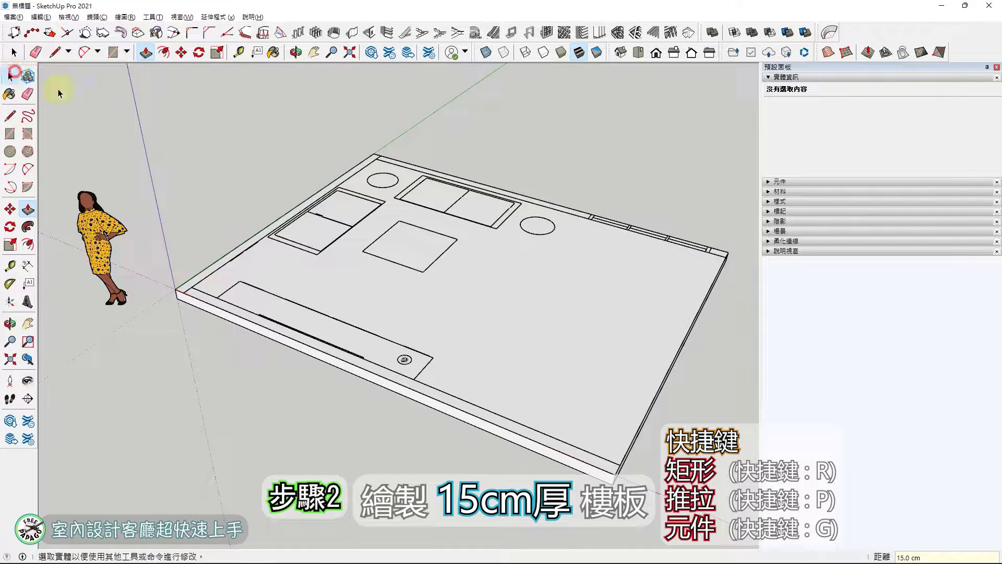
triple_click(641, 331)
text(g)
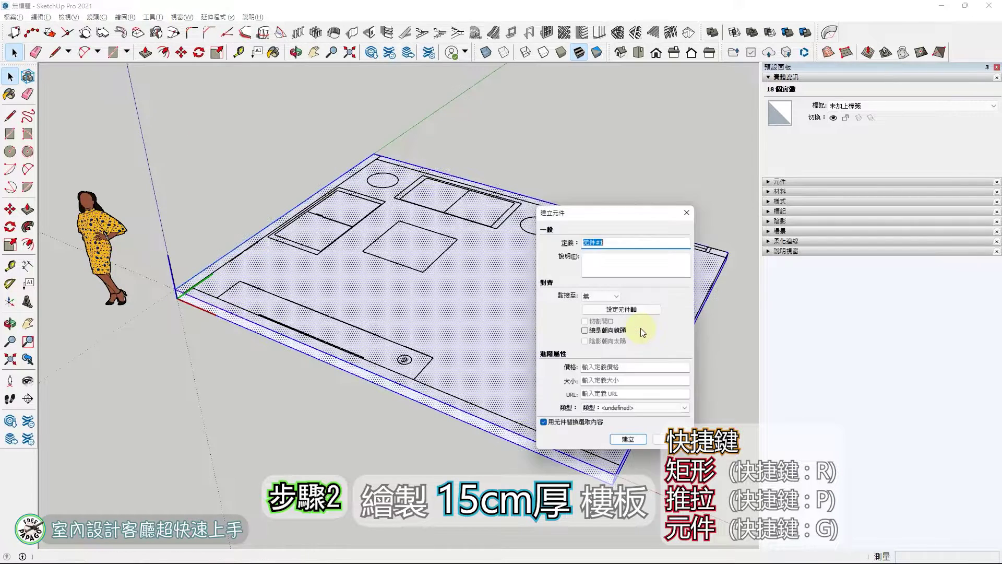
text(樓ㄅ)
text(板)
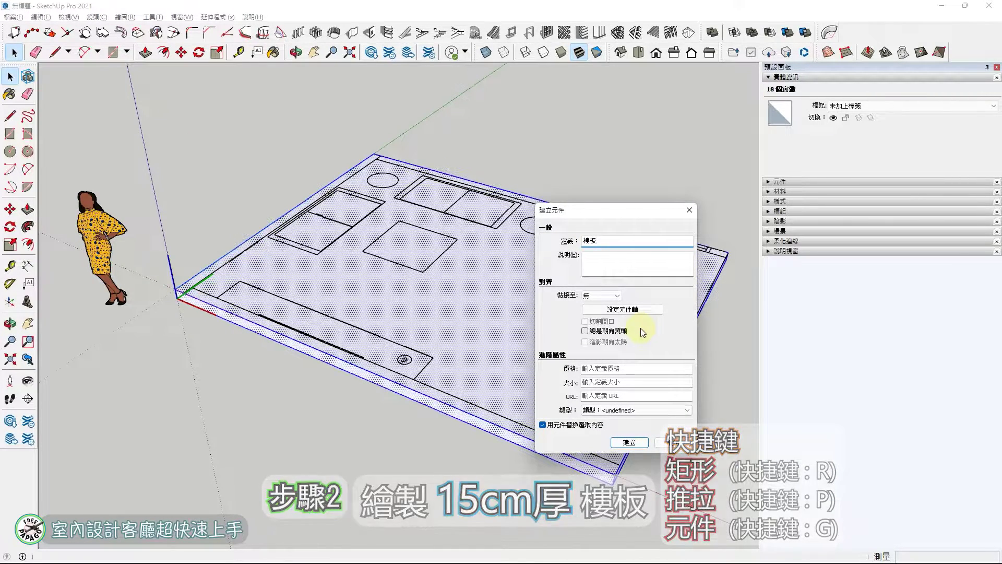
key(Return)
click(609, 141)
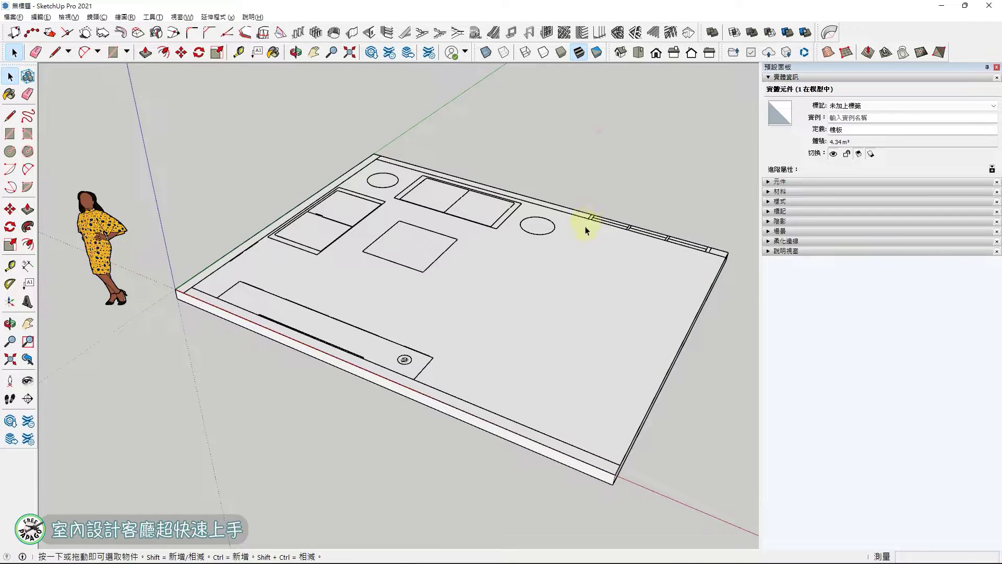
Draw two rectangles on the slab, one along the plan's outer wall outline (603.1 by 480 cm) and one along the inner wall lines
mouse_move(569, 284)
middle_down()
mouse_move(606, 302)
mouse_move(607, 293)
middle_up()
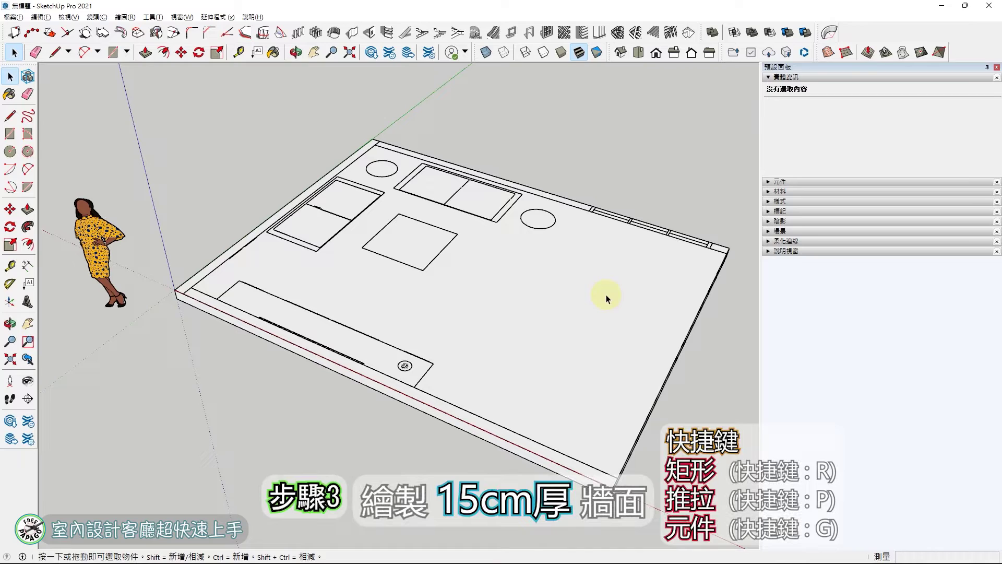
key(r)
click(372, 139)
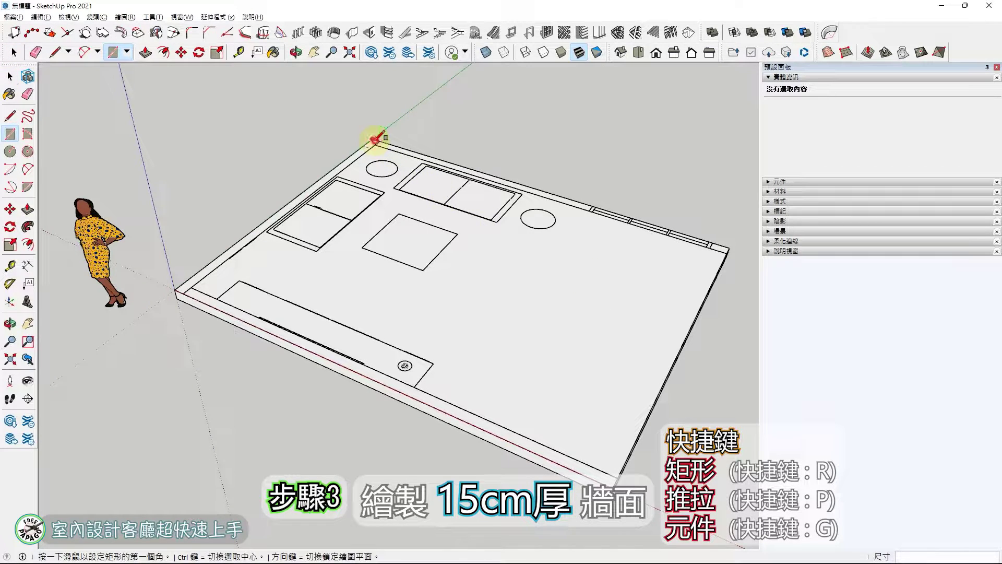
click(618, 476)
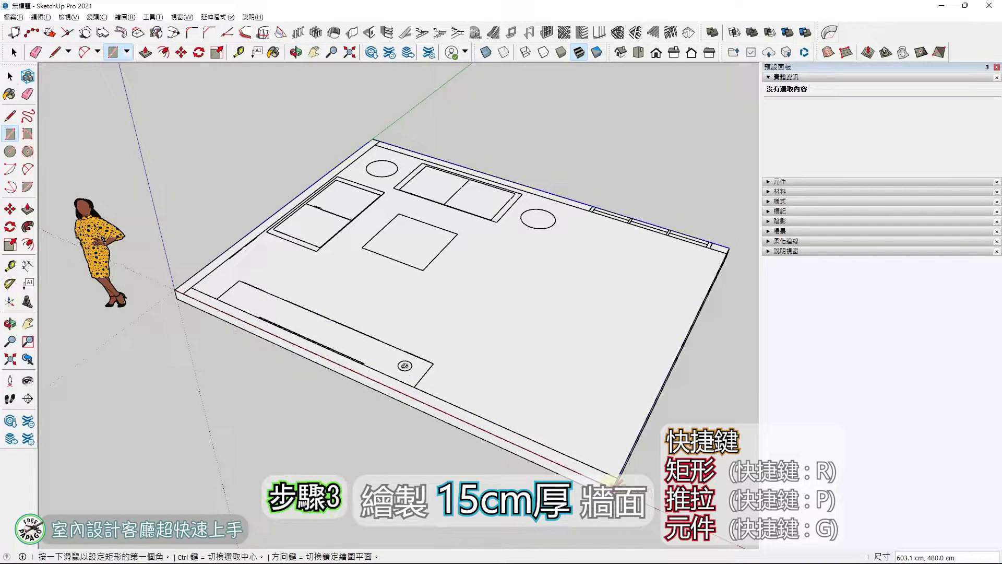
click(378, 146)
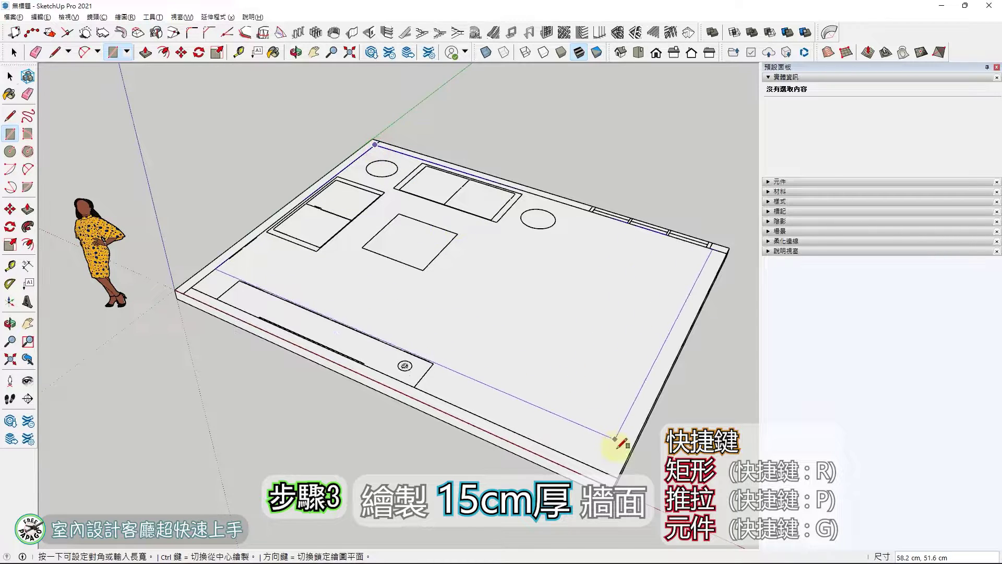
click(620, 474)
key(space)
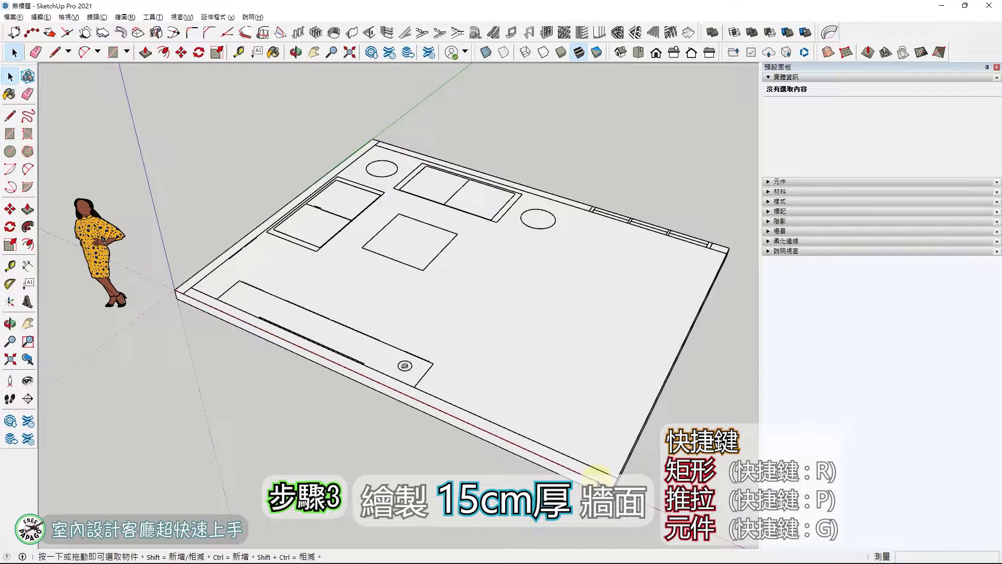
Push/Pull the wall strip between the two outlines up to a height of 280 cm
click(597, 479)
key(p)
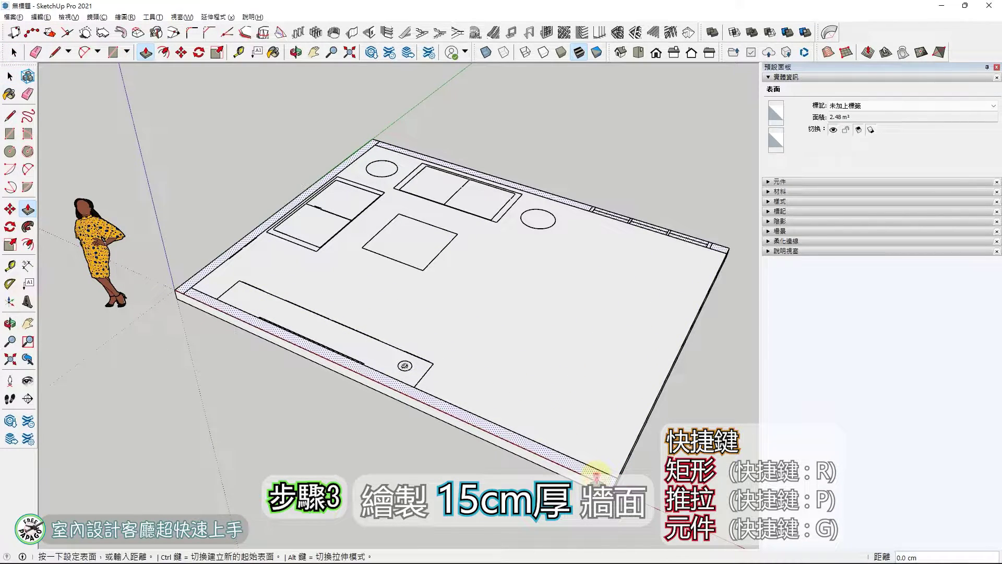
drag(597, 475, 571, 441)
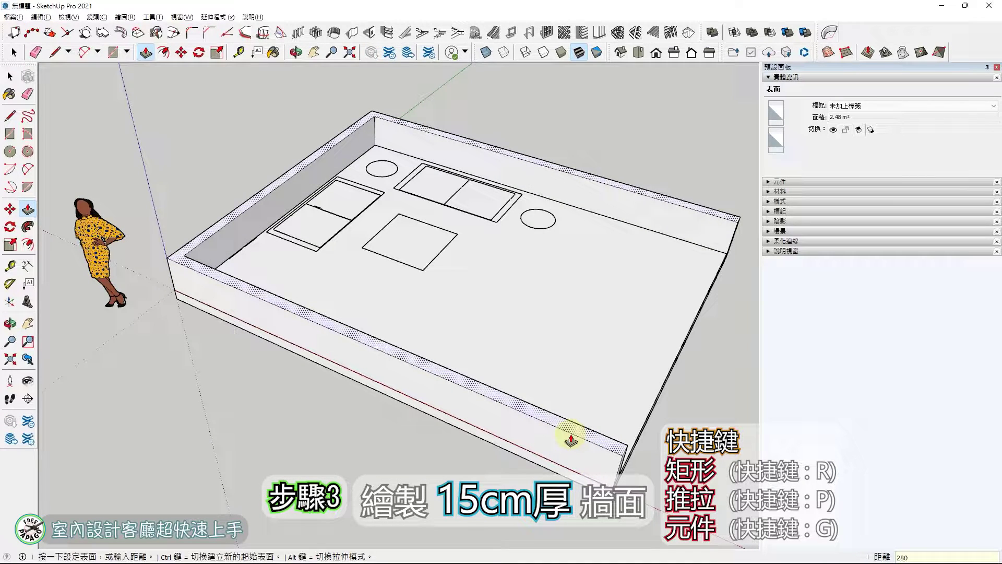
key(Return)
scroll(379, 301, down, 4)
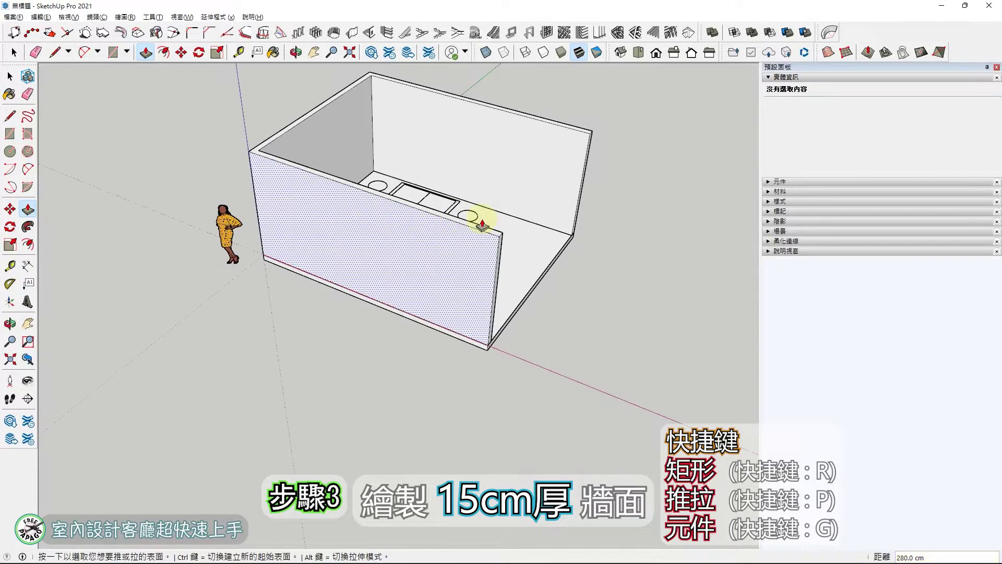
Turn all the connected wall geometry into a component with the definition name 牆面
middle_drag(481, 224, 219, 206)
key(space)
click(609, 390)
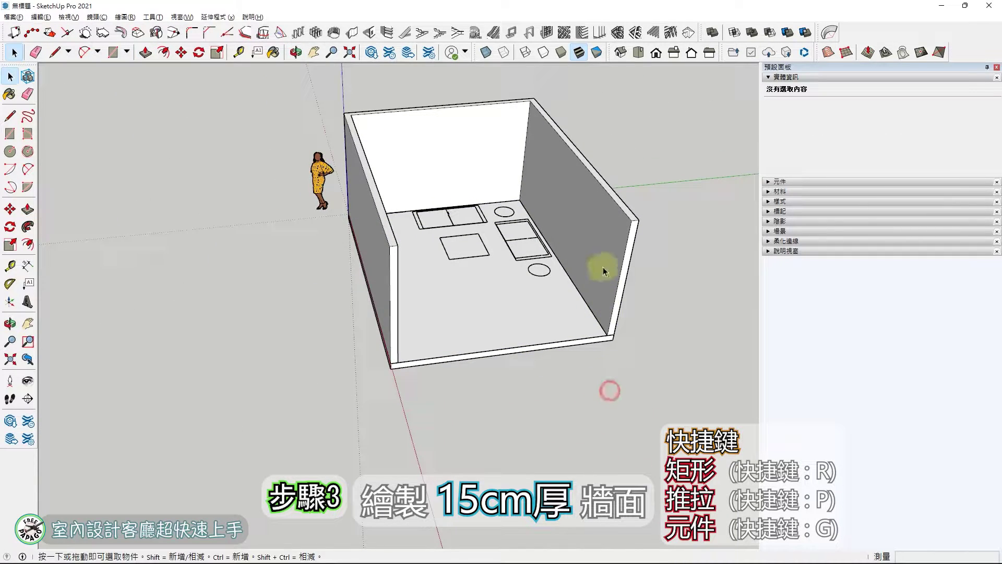
triple_click(613, 220)
key(g)
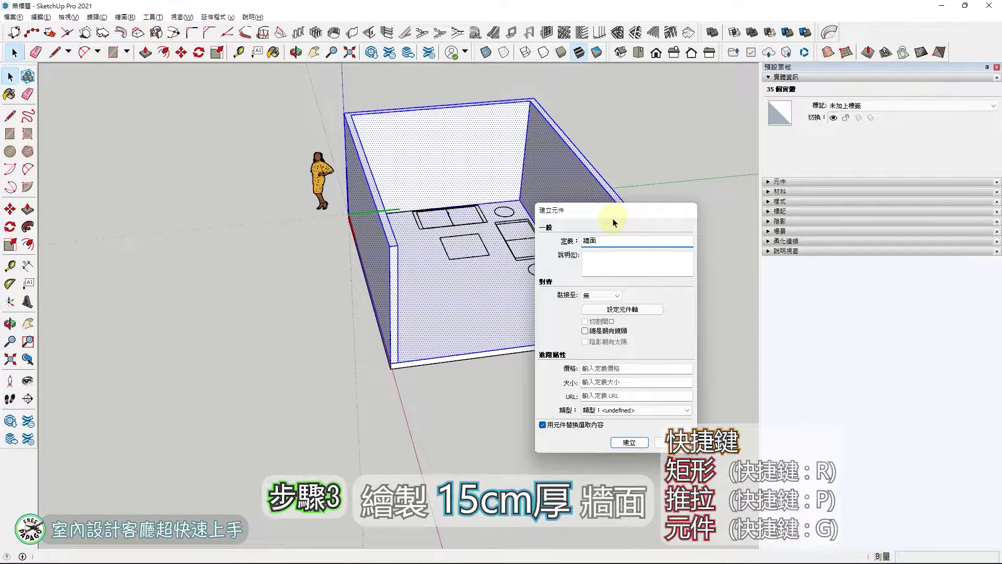
key(Return)
click(712, 228)
Turn on X-ray face display so the plan shows through the walls, and open the 牆面 component for editing
middle_drag(510, 273, 559, 289)
scroll(517, 248, up, 4)
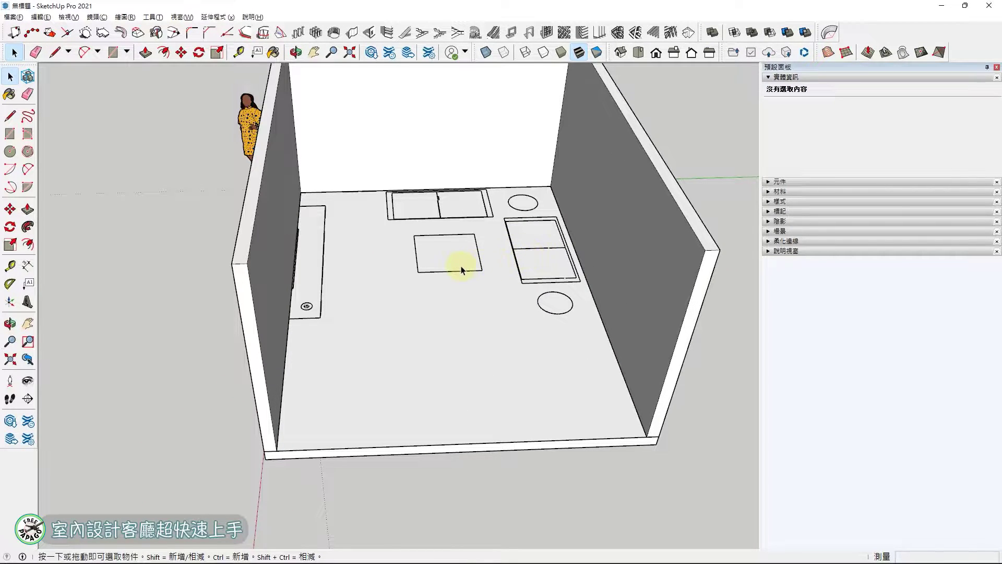
middle_drag(462, 270, 559, 275)
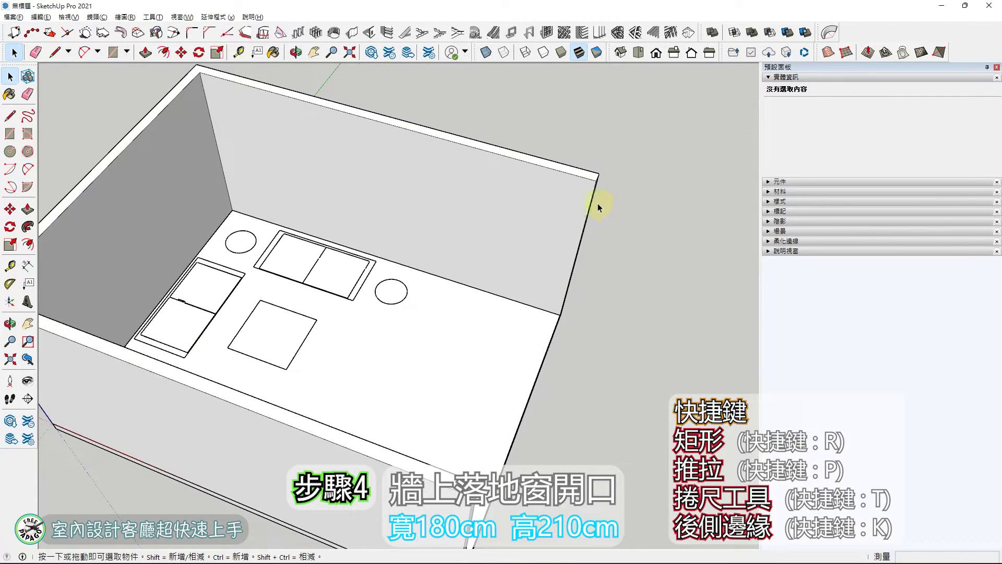
click(485, 52)
scroll(475, 282, up, 3)
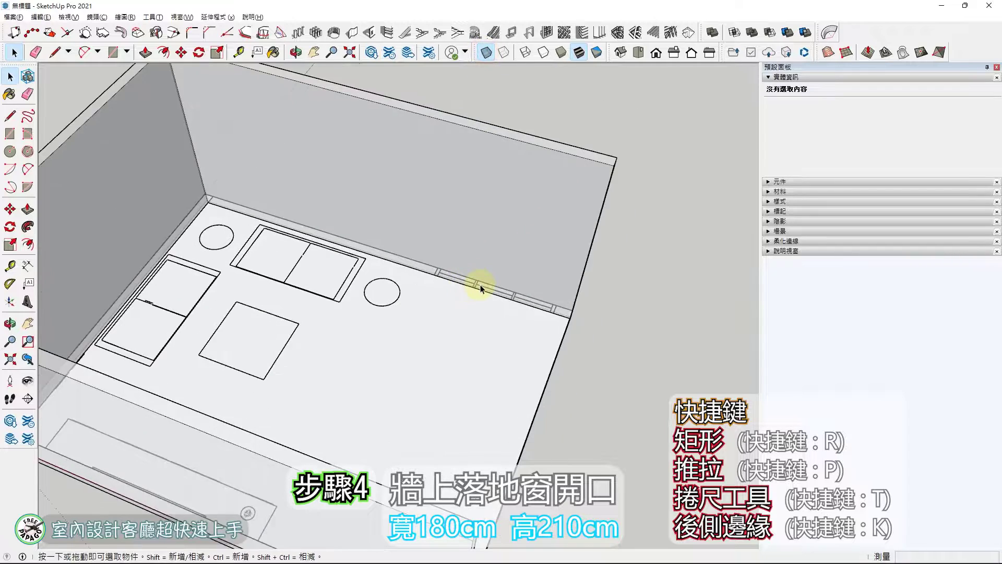
scroll(452, 255, down, 5)
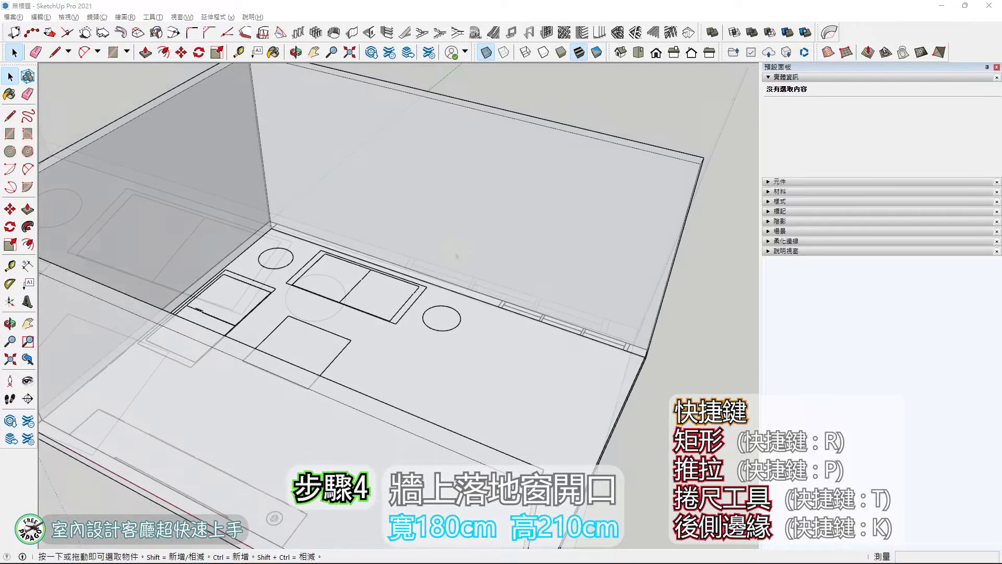
click(534, 194)
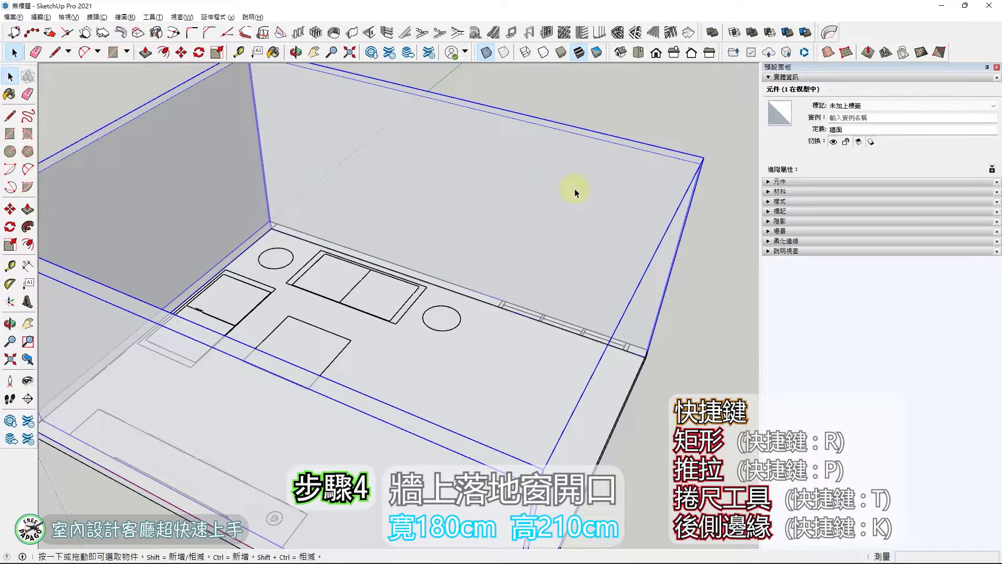
double_click(578, 192)
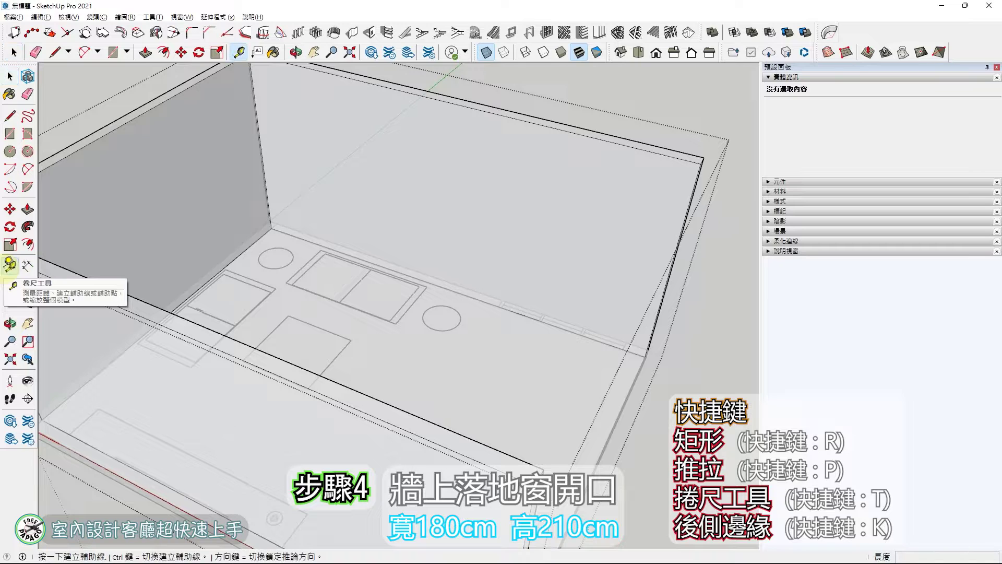
Place two vertical guides 180 cm apart on the inner back wall face, aligned with both ends of the plan's window
click(9, 265)
click(261, 148)
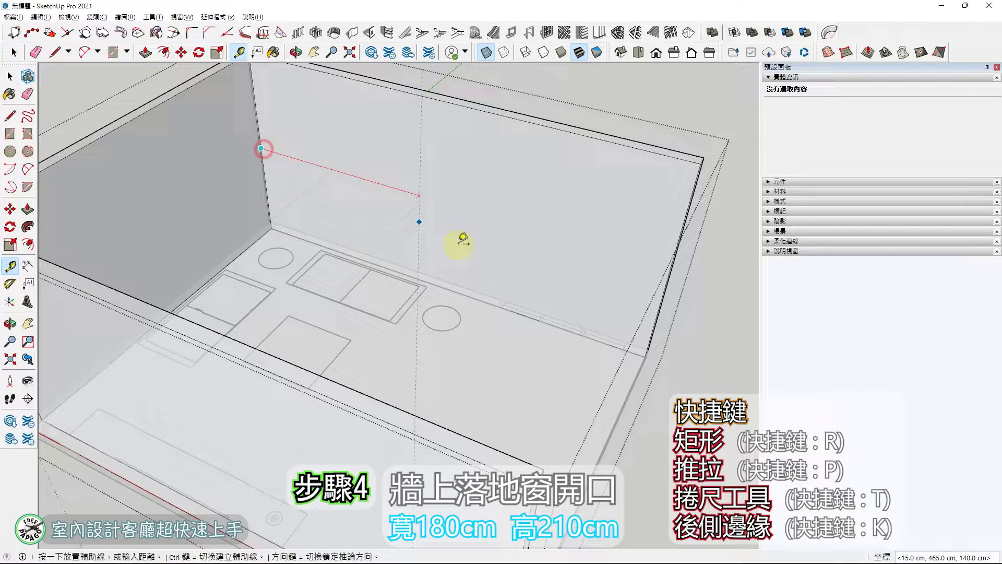
click(497, 302)
click(505, 246)
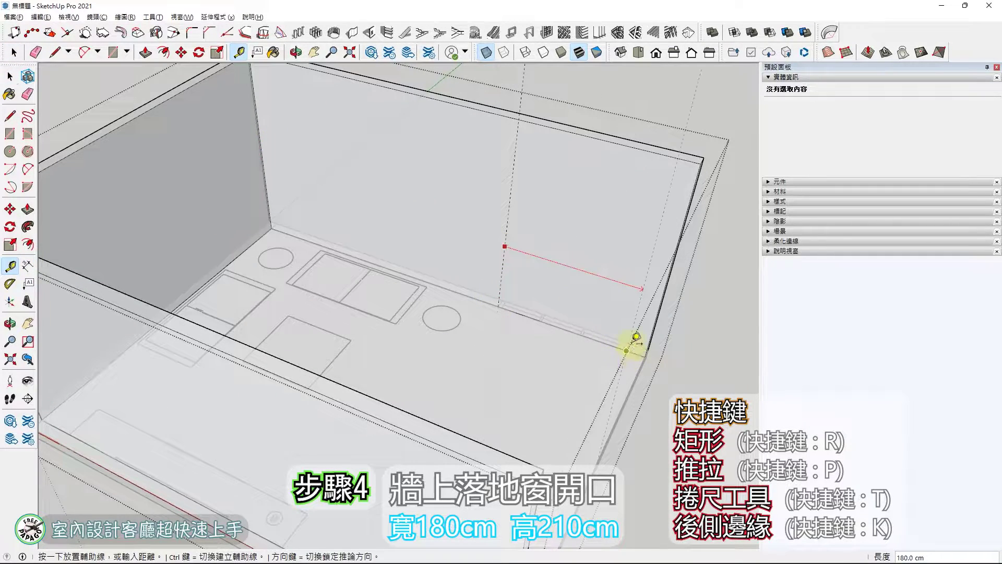
middle_drag(604, 291, 663, 292)
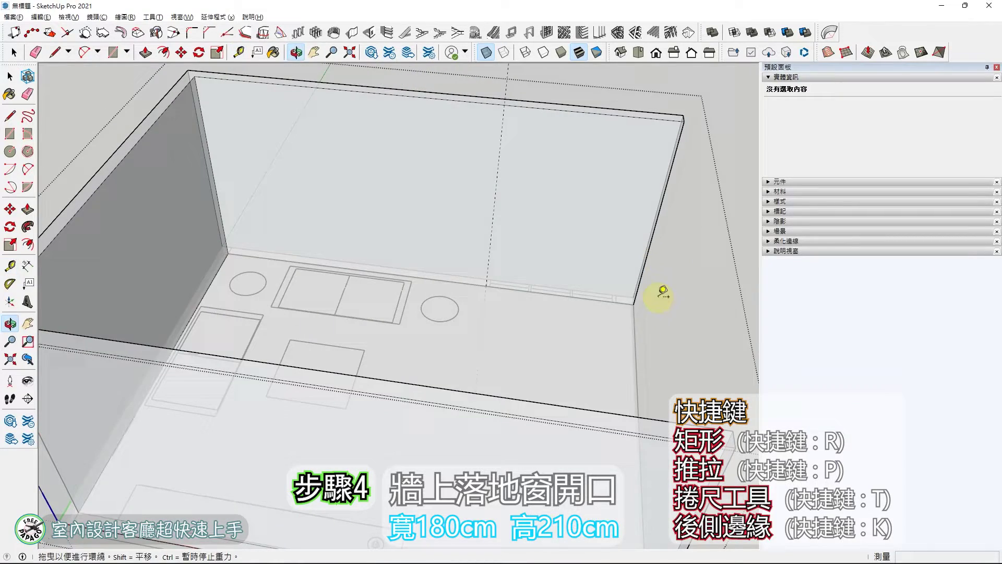
click(622, 299)
Place a horizontal guide on the same wall 210 cm above its floor edge
middle_drag(609, 231, 465, 290)
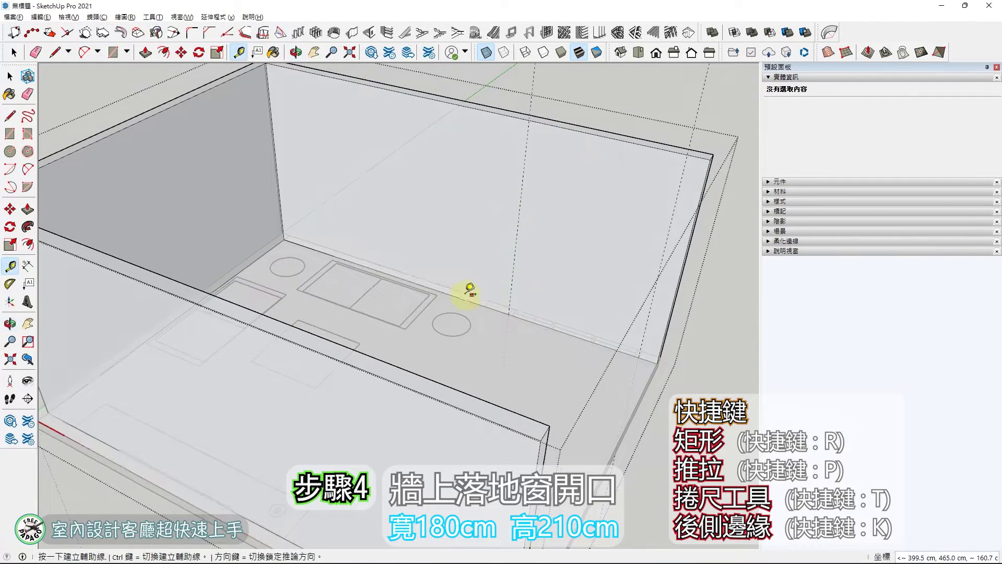
click(482, 305)
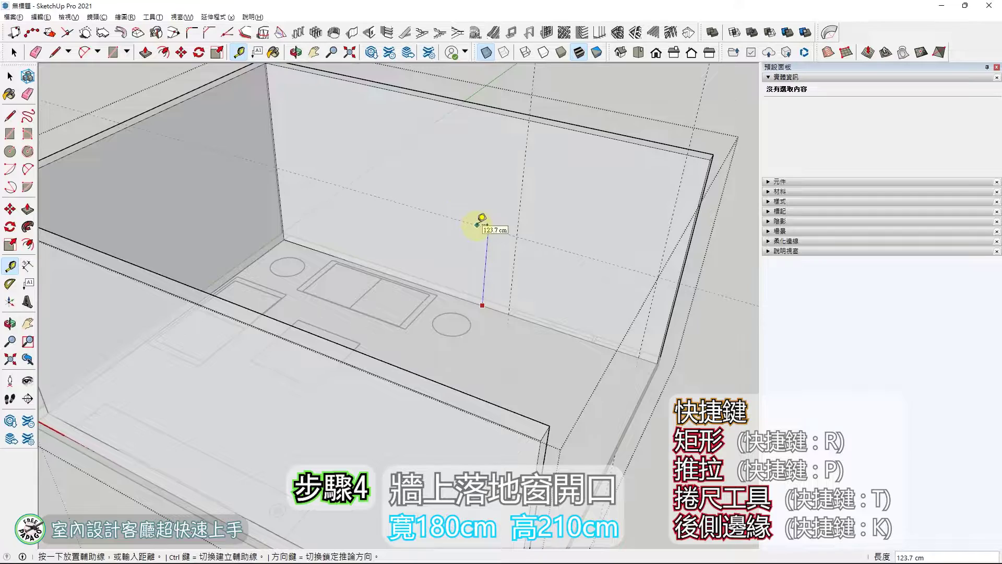
text(210)
key(Return)
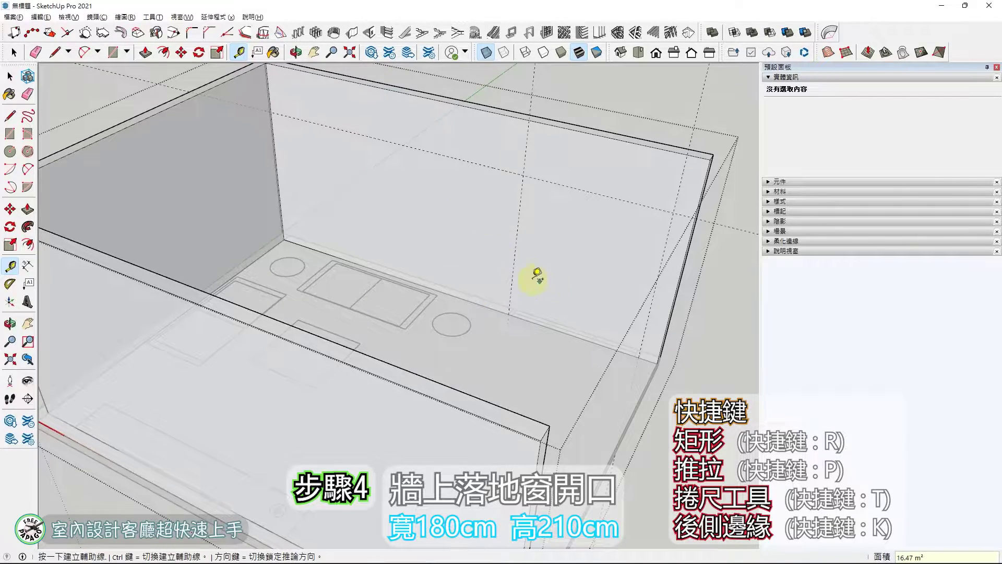
Draw a rectangle on the back wall face from the upper guide intersection to the opposite window corner at floor level
mouse_move(537, 273)
middle_down()
mouse_move(633, 273)
mouse_move(559, 279)
mouse_move(608, 233)
mouse_move(518, 262)
mouse_move(530, 265)
middle_up()
click(9, 77)
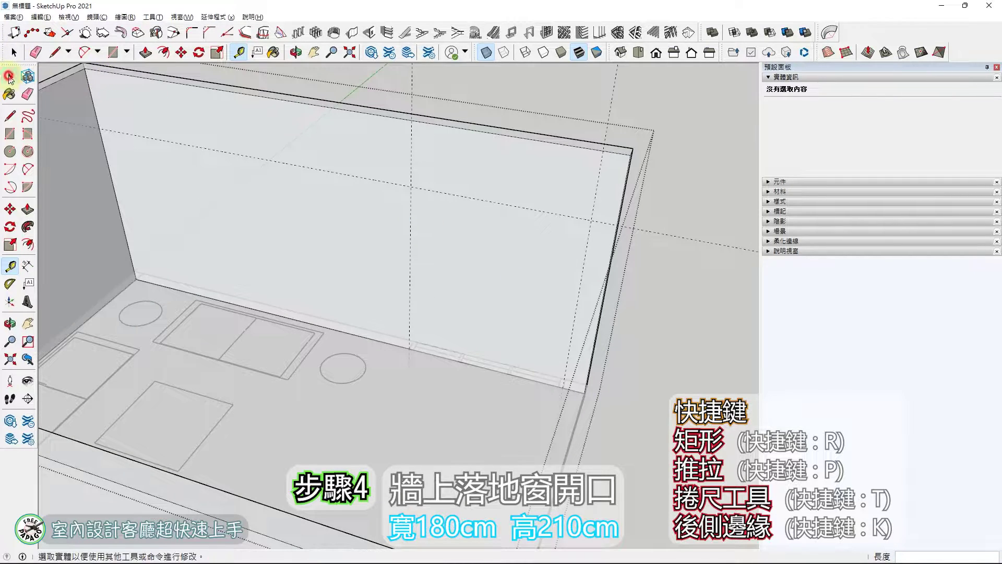
click(666, 330)
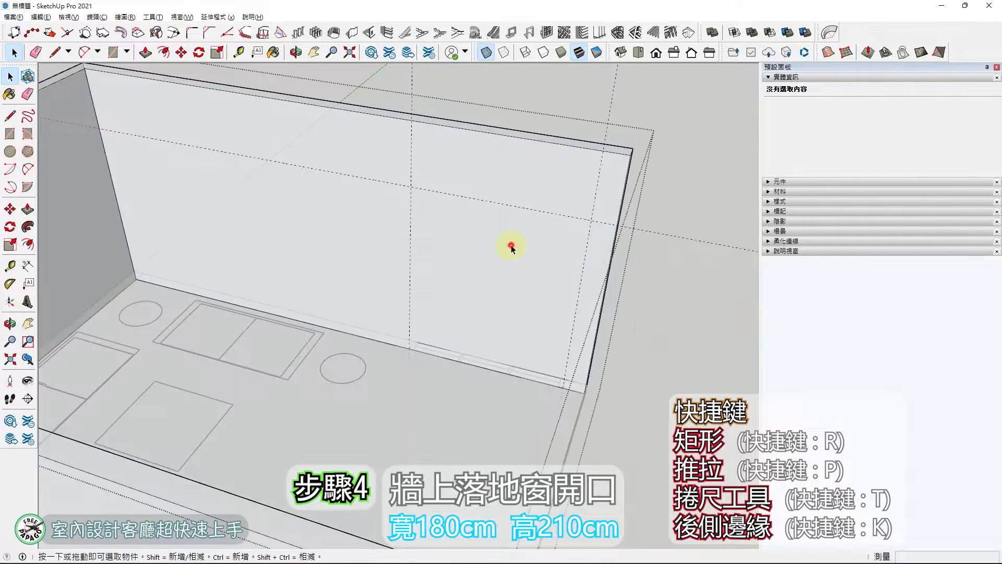
click(418, 202)
key(r)
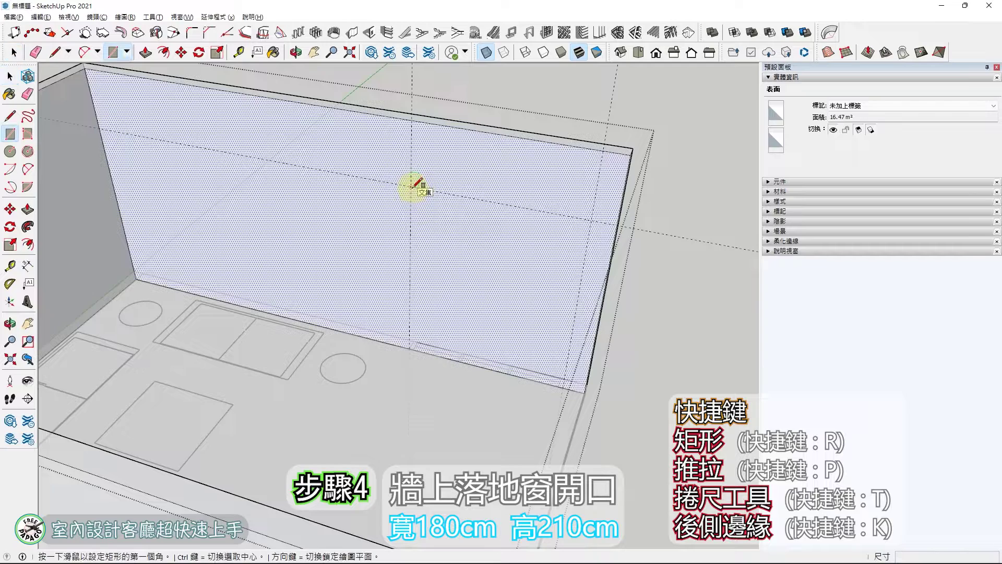
click(411, 187)
click(564, 387)
key(space)
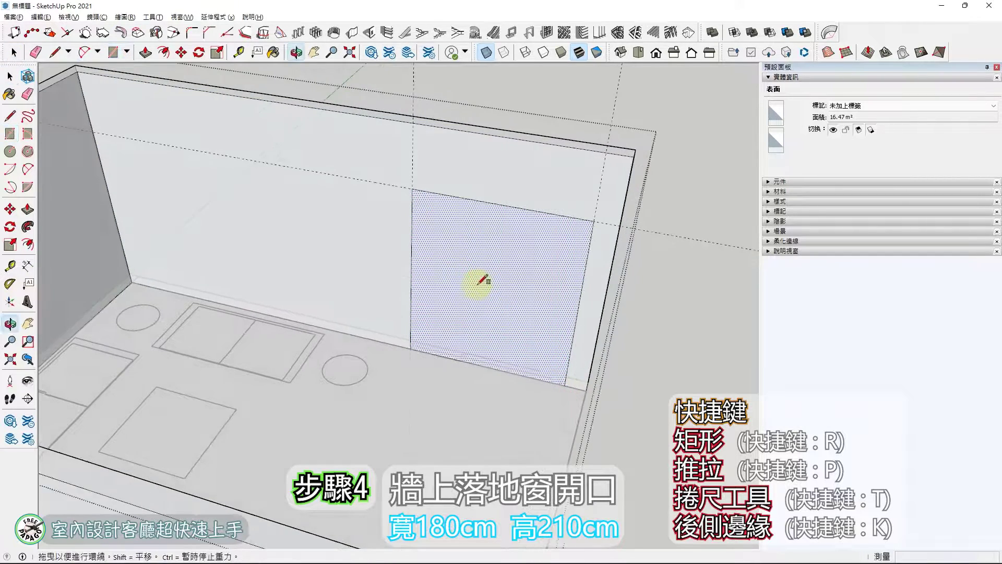
Push/Pull the rectangle through the wall's full thickness to cut the opening, leave the wall component, and turn off X-ray display
click(483, 236)
key(p)
click(471, 255)
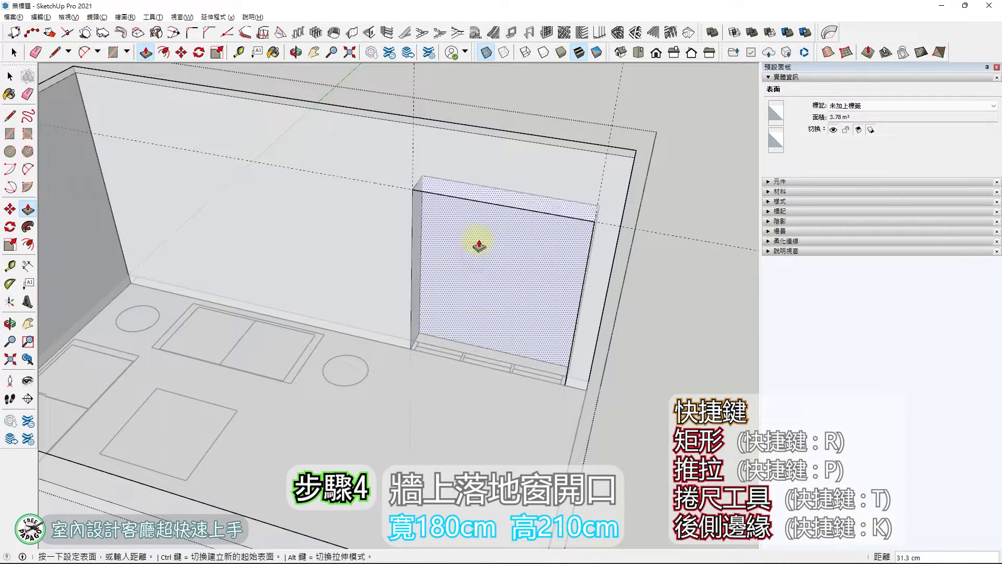
click(448, 121)
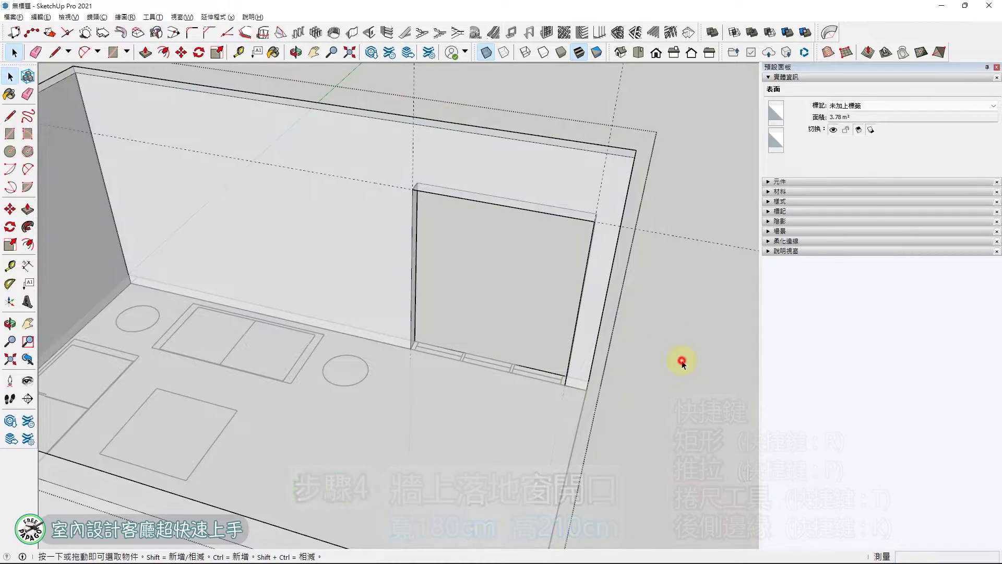
key(space)
click(486, 52)
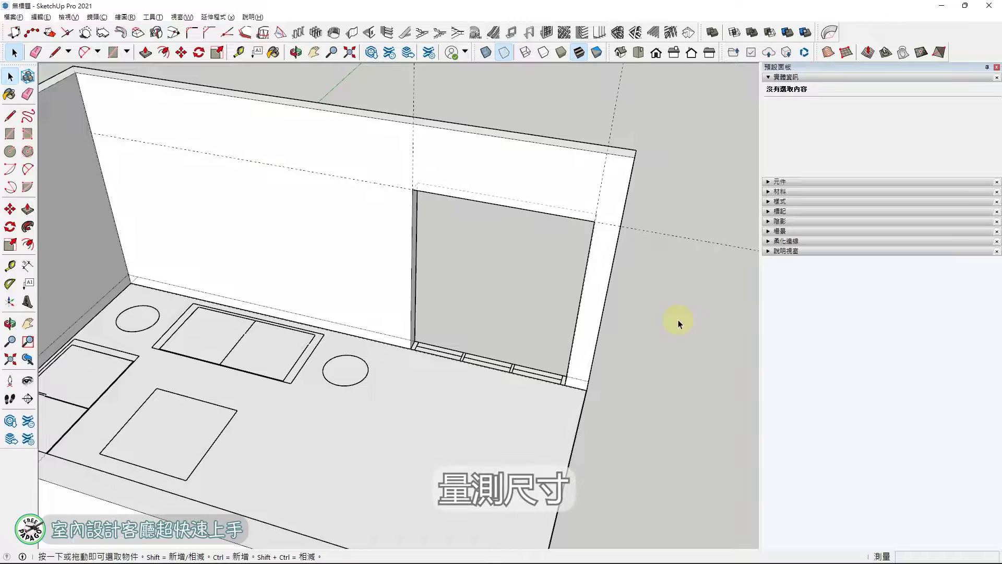
Dimension the width of a divider between window panels in the floor plan beneath the opening
middle_drag(667, 308, 644, 287)
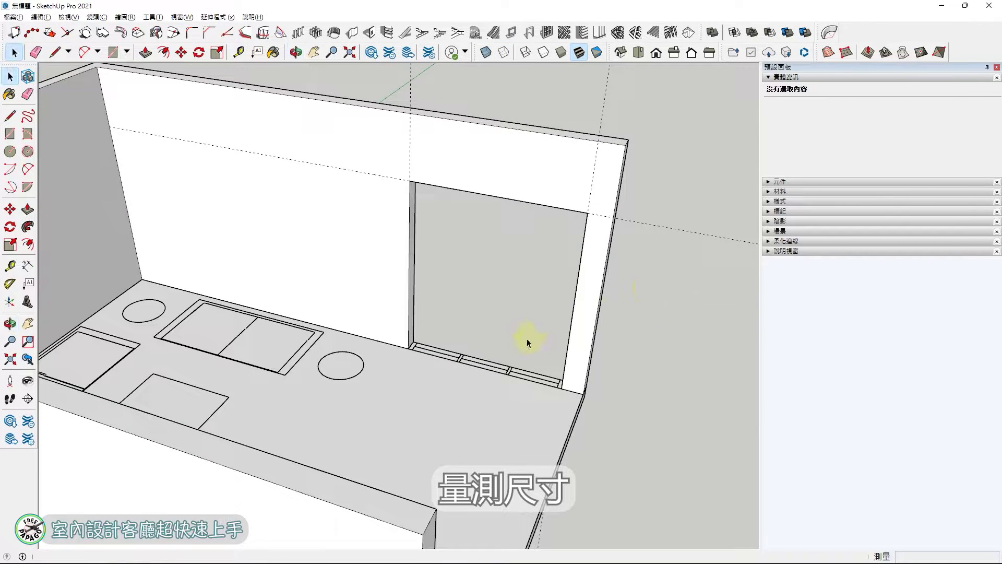
scroll(522, 336, up, 2)
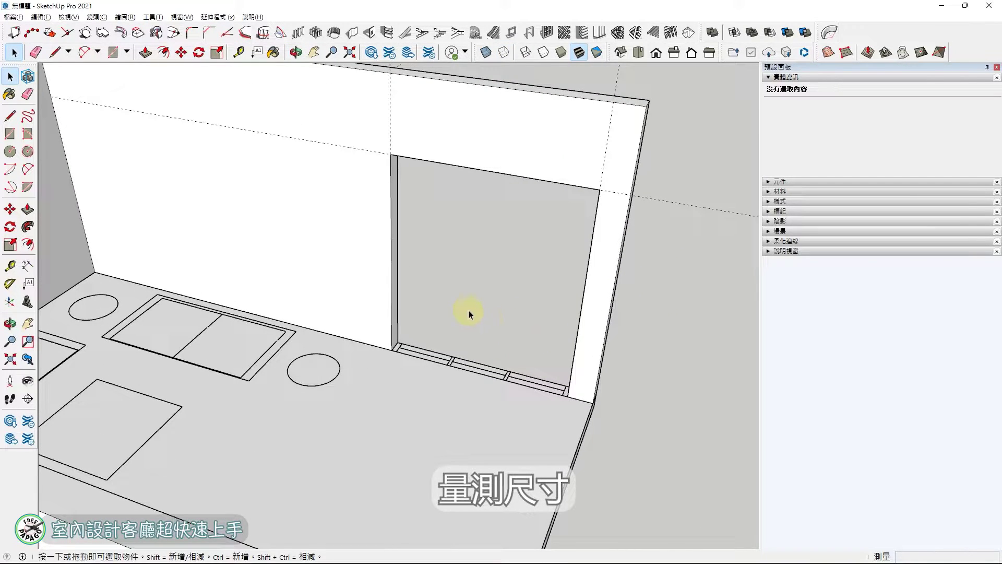
middle_drag(478, 307, 576, 327)
scroll(537, 296, up, 4)
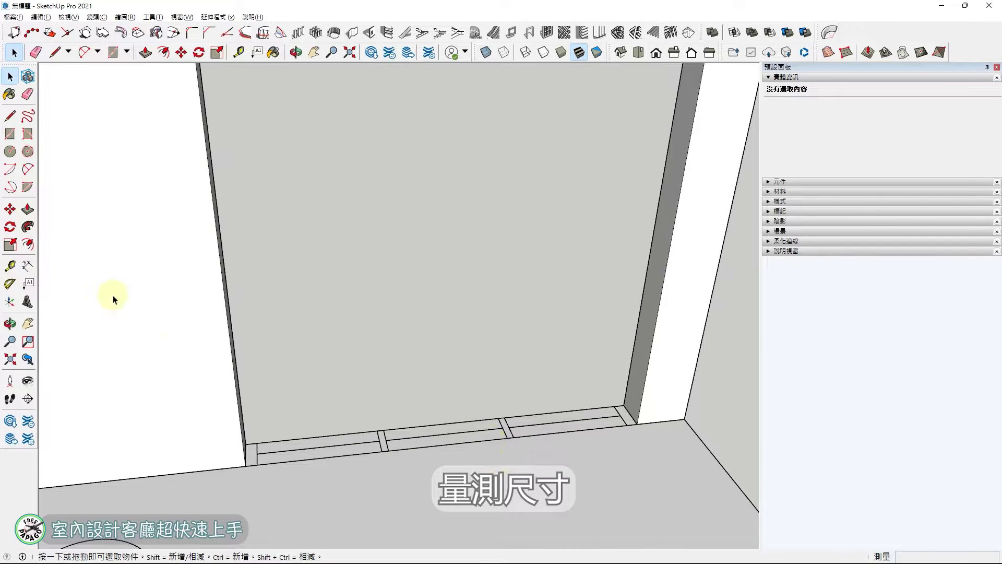
click(26, 267)
click(503, 437)
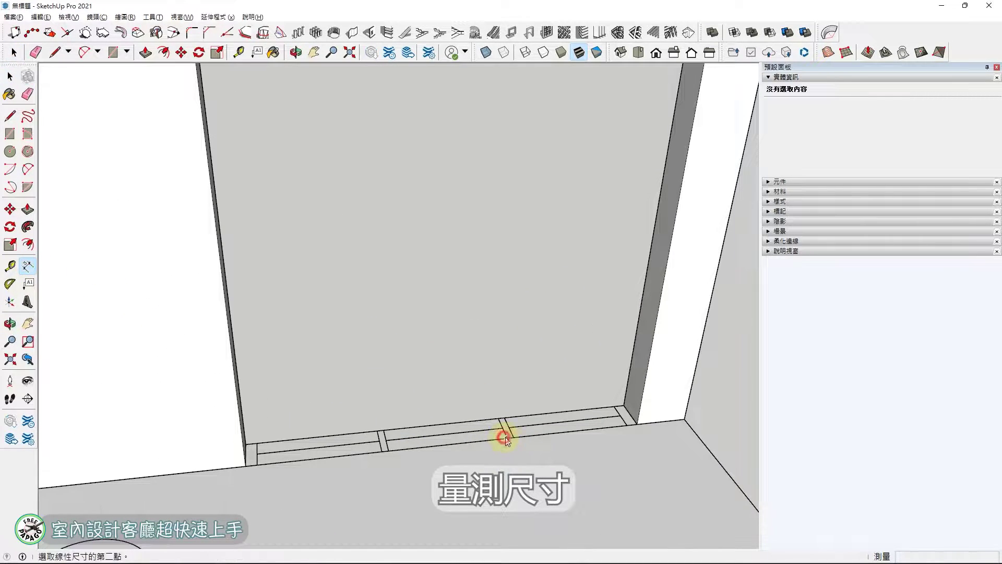
click(515, 437)
click(524, 459)
scroll(525, 457, up, 5)
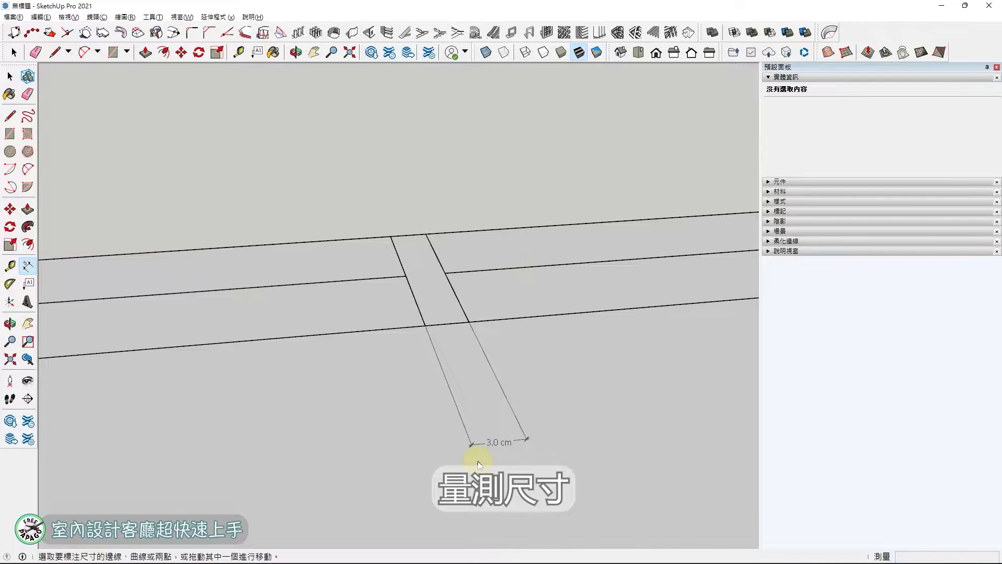
Dimension the width and the depth of the window frame's end piece in the floor plan
scroll(502, 426, down, 6)
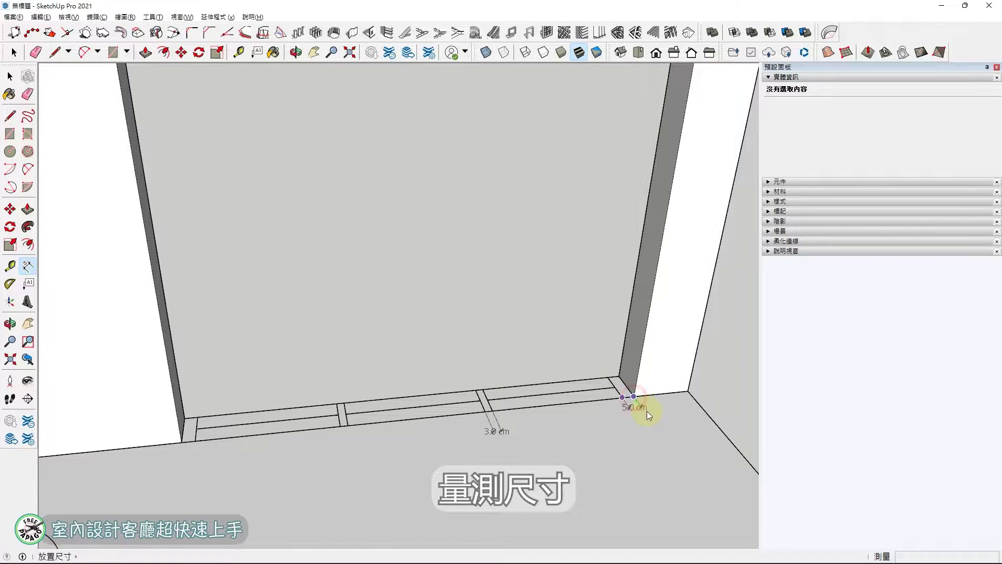
click(655, 426)
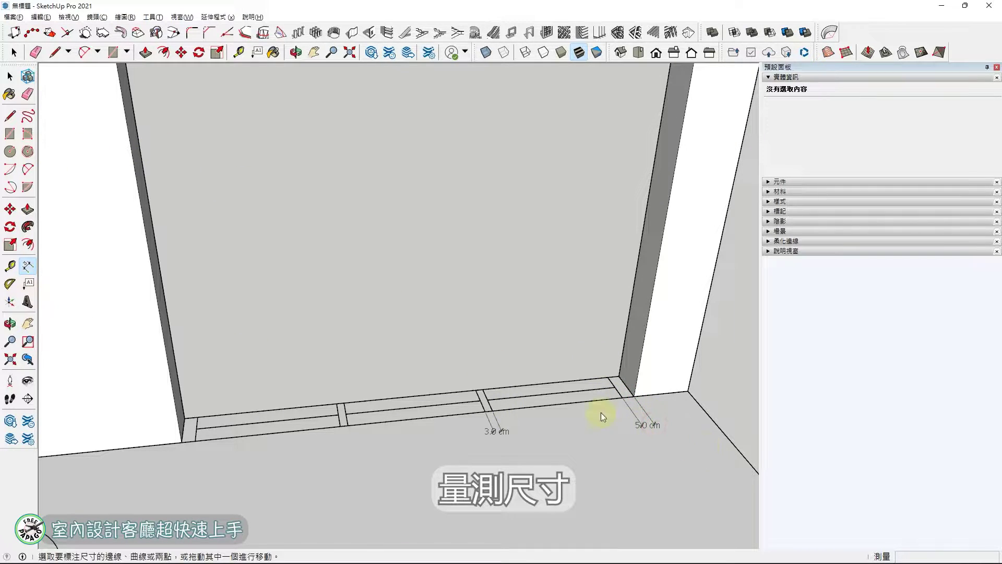
click(607, 377)
click(624, 400)
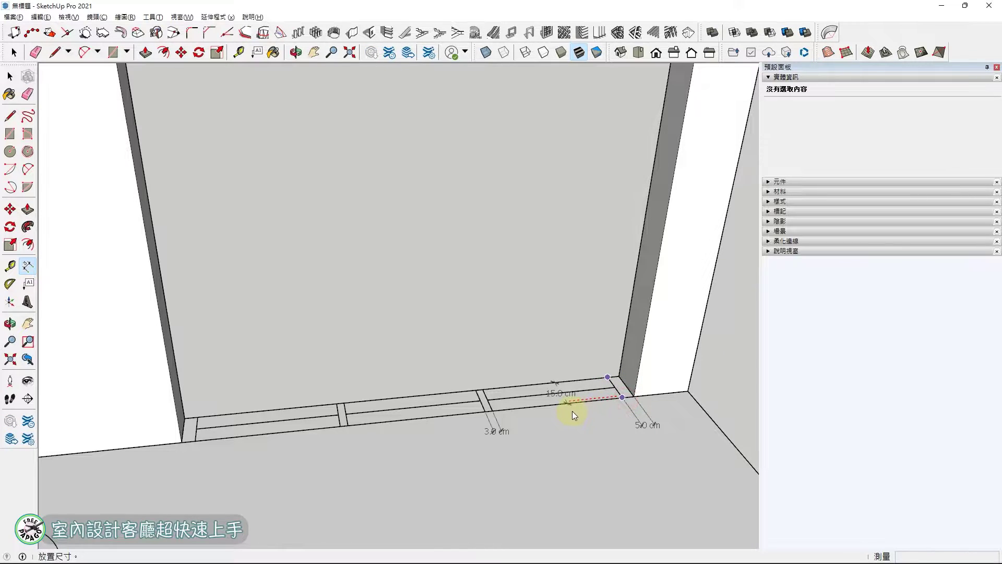
click(573, 412)
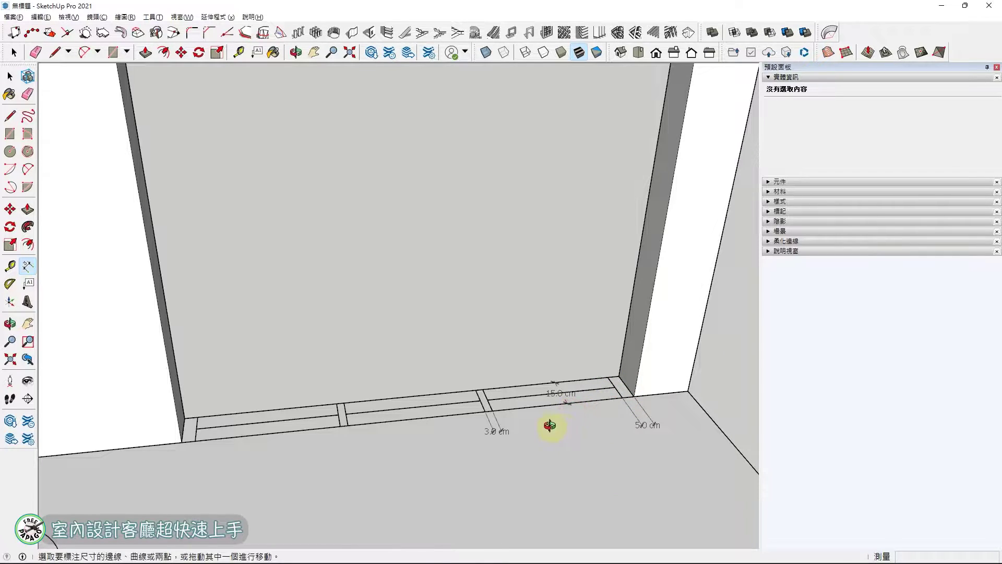
Draw a 180 by 210 cm rectangle filling the window opening, midway through the wall's thickness
middle_drag(550, 426, 553, 465)
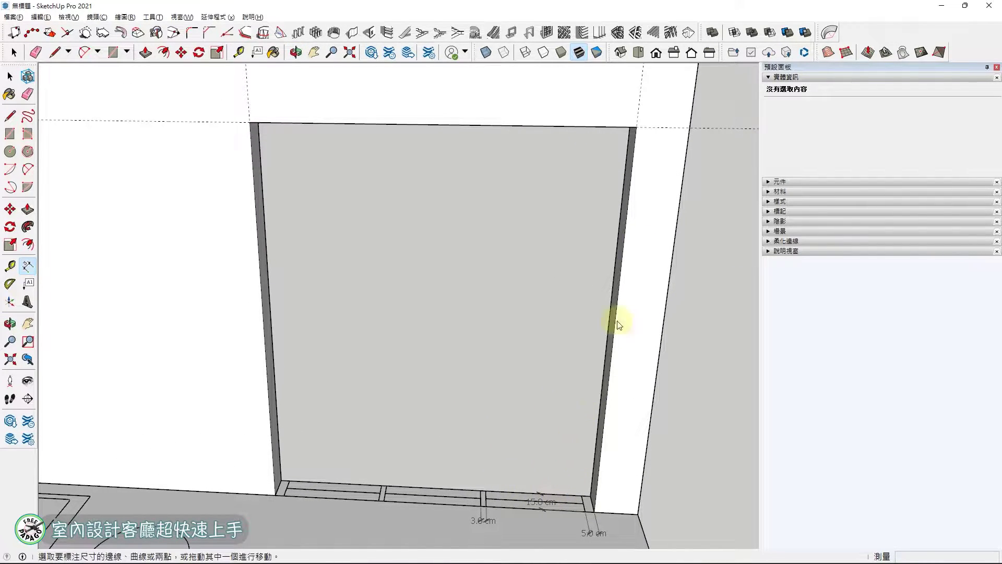
click(10, 134)
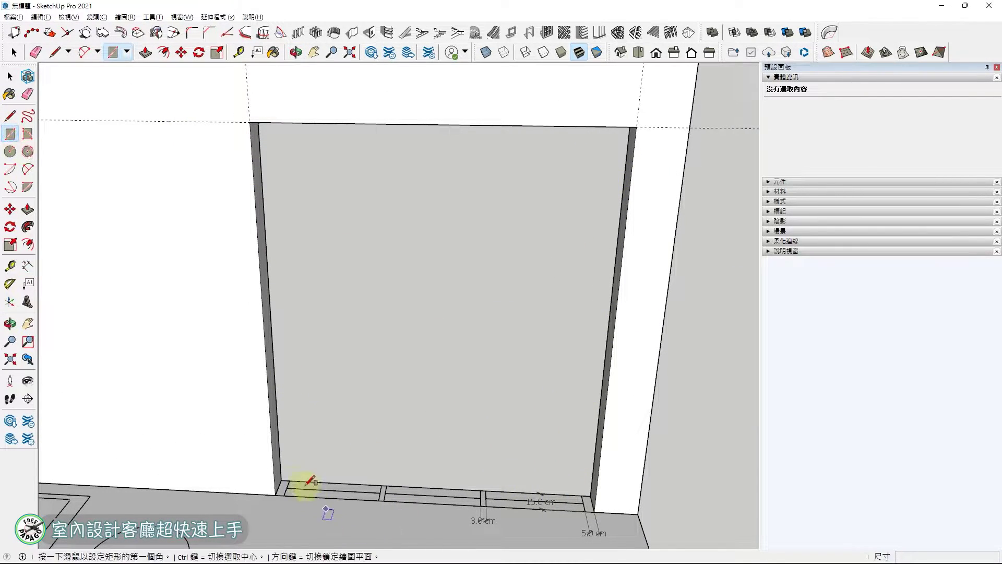
click(278, 488)
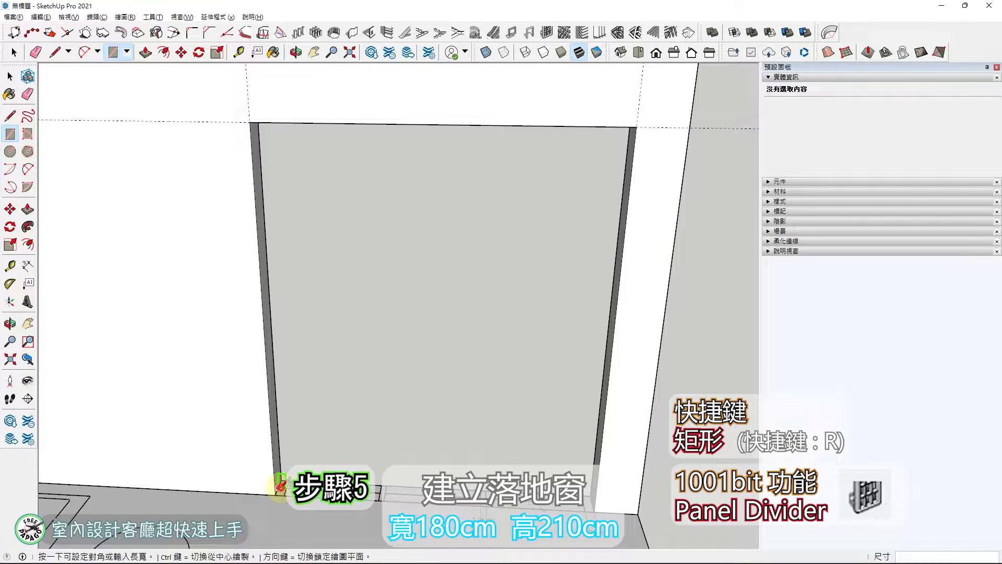
middle_drag(501, 340, 617, 157)
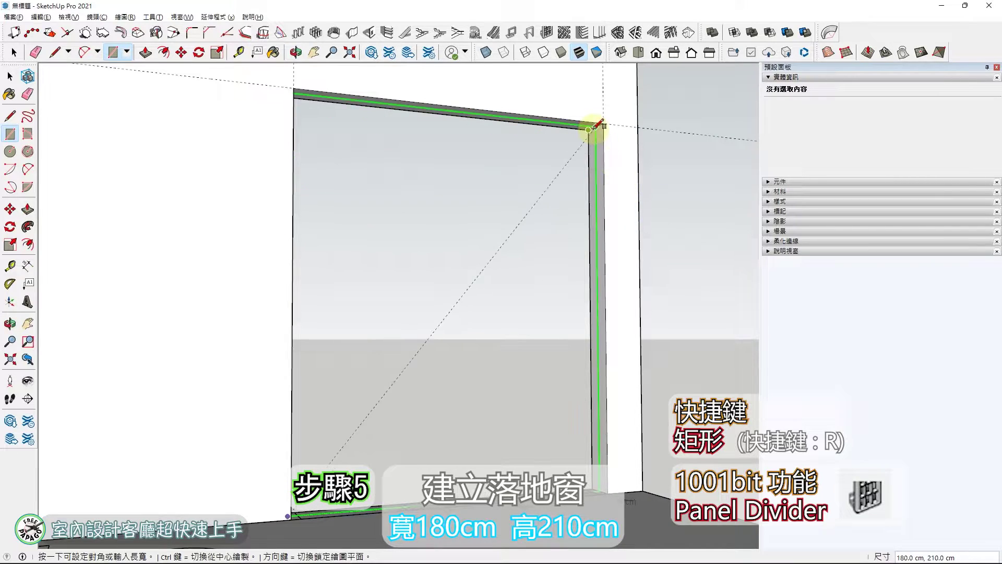
click(592, 130)
scroll(633, 236, up, 5)
middle_drag(633, 236, 540, 381)
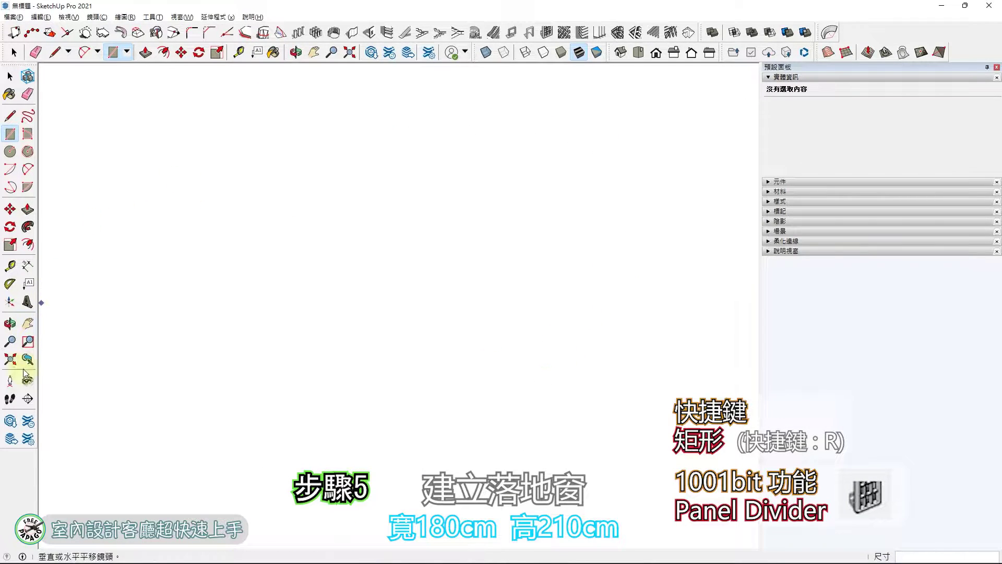
click(10, 359)
middle_drag(445, 193, 377, 264)
key(space)
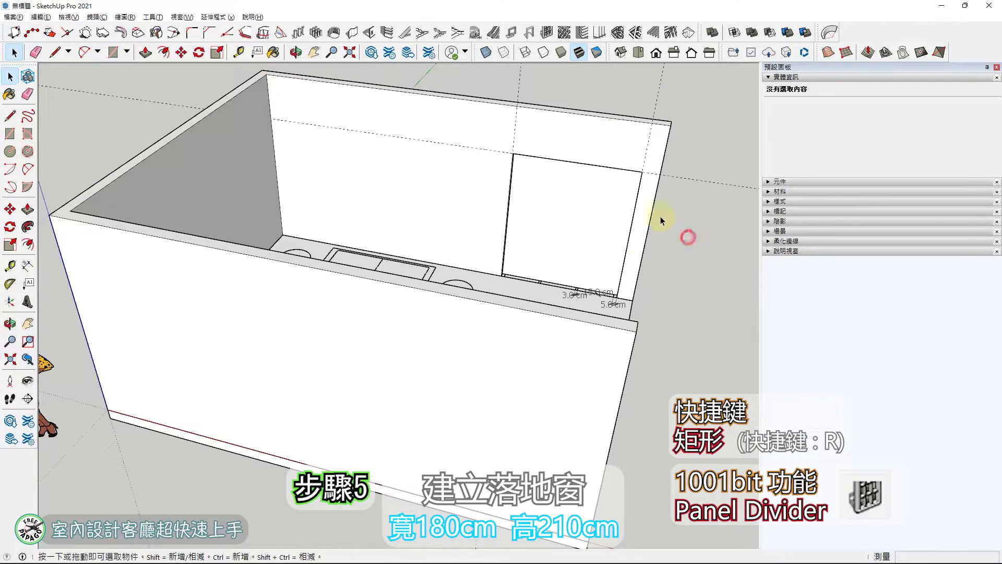
Turn the opening's face into a rectangular window frame with Panel Divider: 1 row, 3 columns, 15 cm depth, 5 cm frame, 3 cm dividers, middle location
scroll(604, 197, up, 5)
click(538, 242)
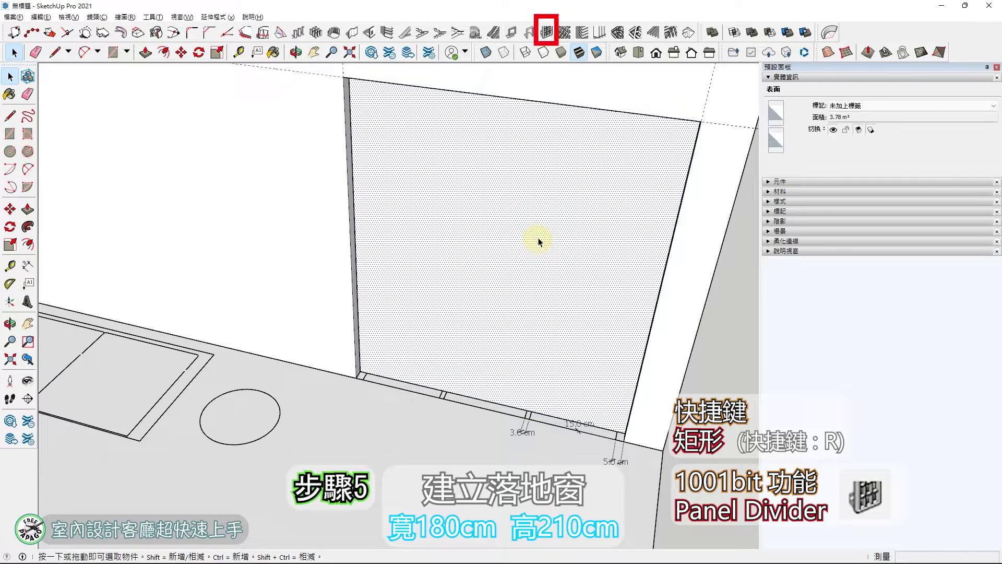
click(548, 33)
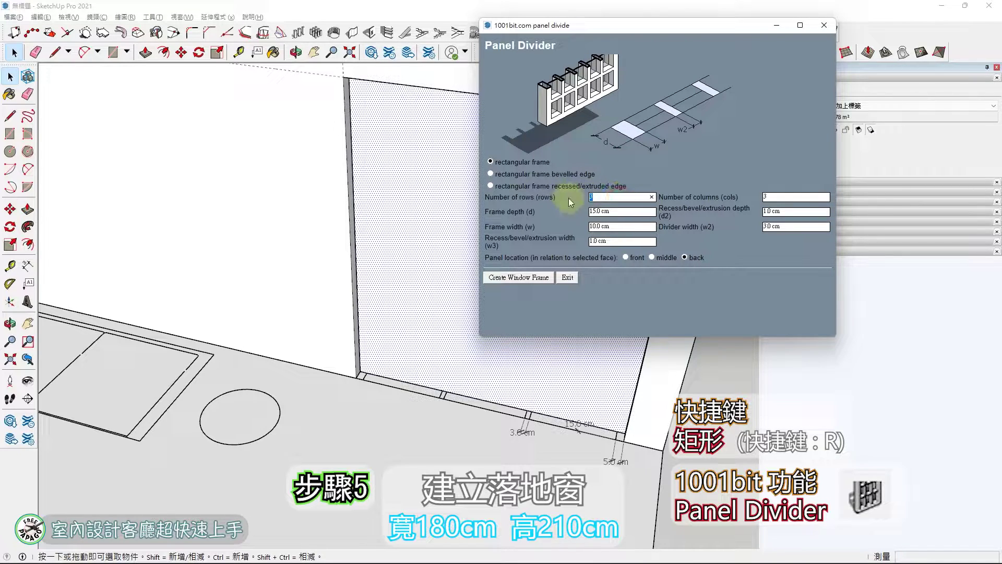
text(1)
text(5)
click(670, 167)
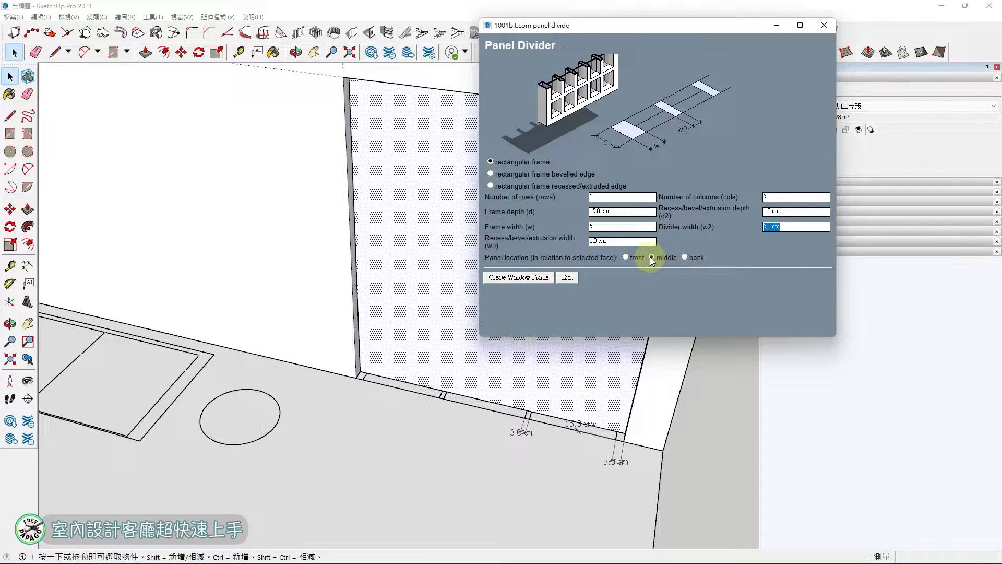
click(517, 279)
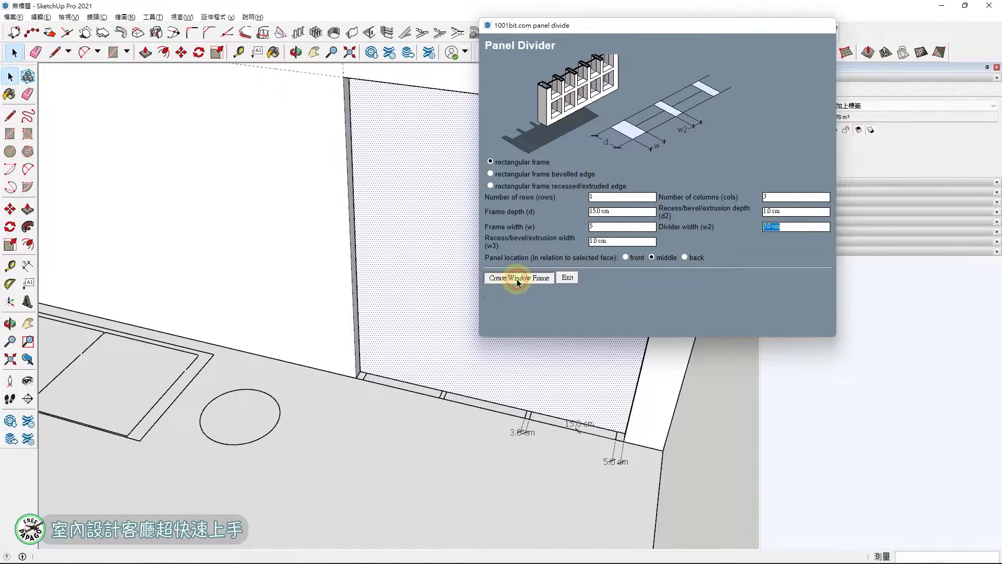
scroll(649, 377, down, 3)
middle_drag(608, 345, 561, 353)
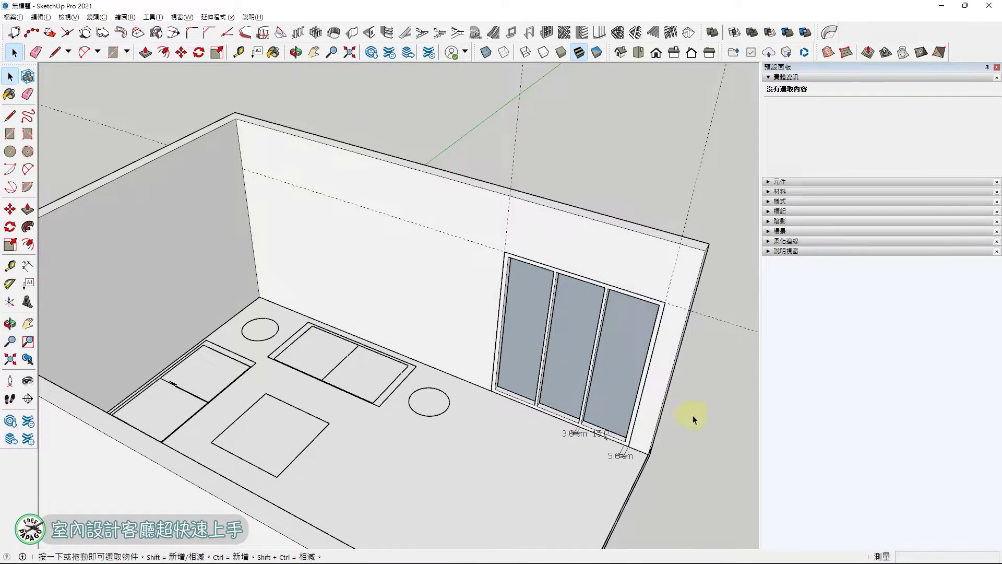
Reverse the faces of all the glass panels inside the three-panel window group
double_click(627, 342)
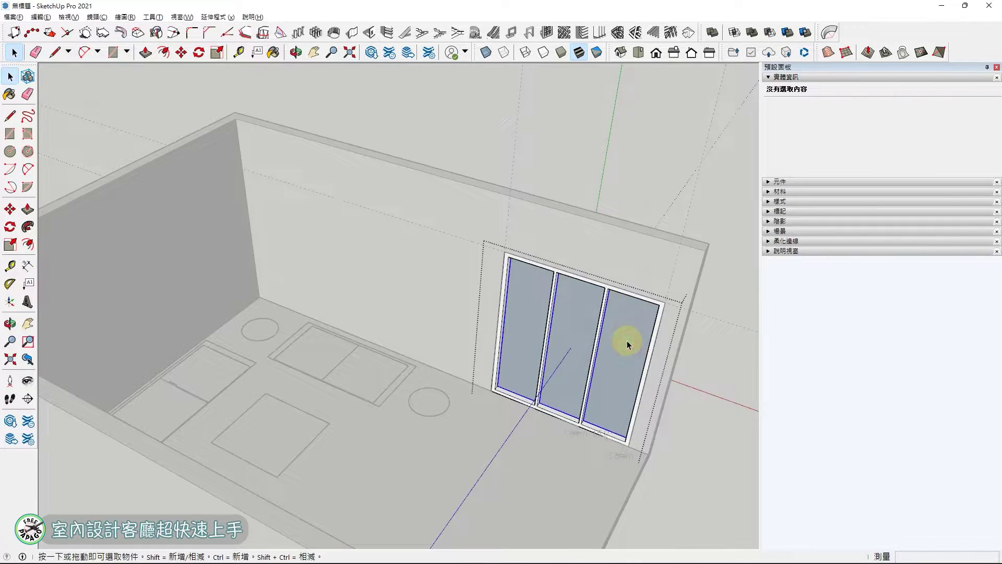
triple_click(628, 340)
right_click(628, 341)
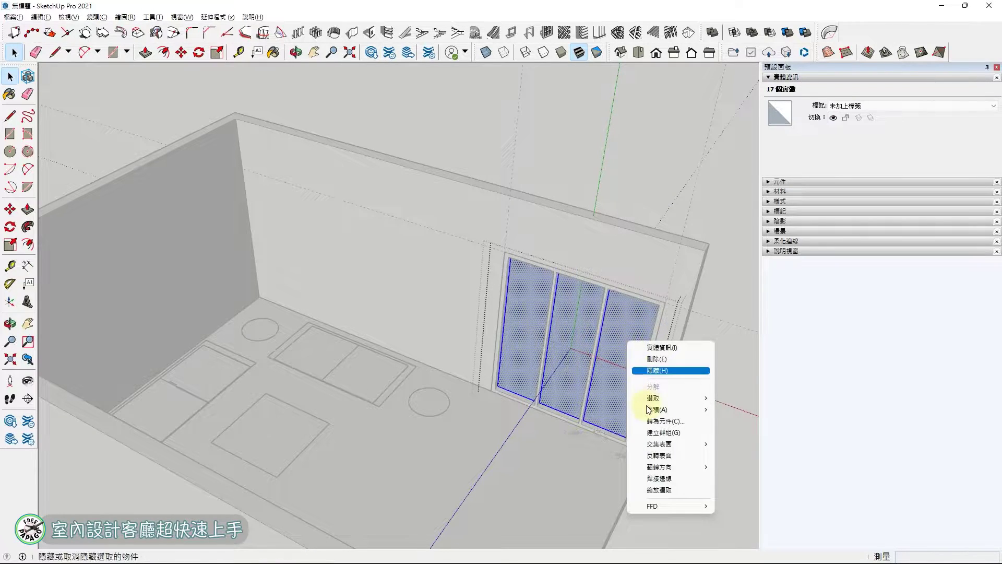
click(661, 455)
click(679, 462)
Hide the construction guides in the model
middle_drag(683, 463, 411, 296)
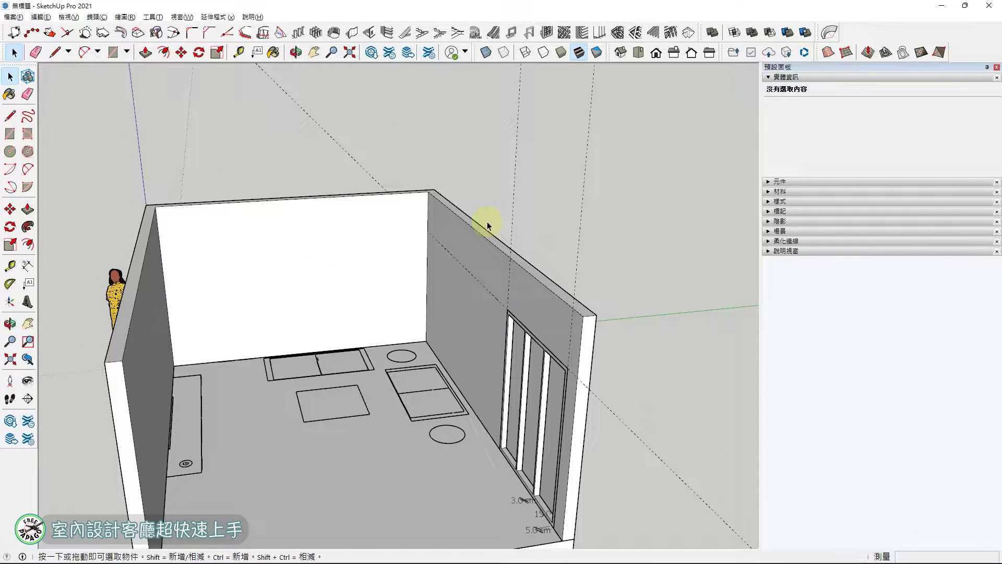
click(72, 18)
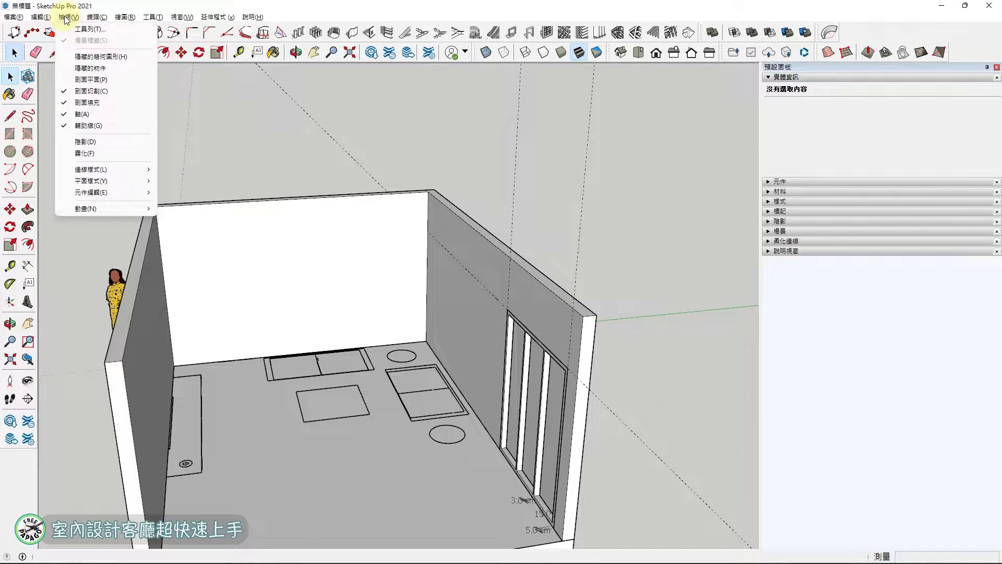
click(87, 126)
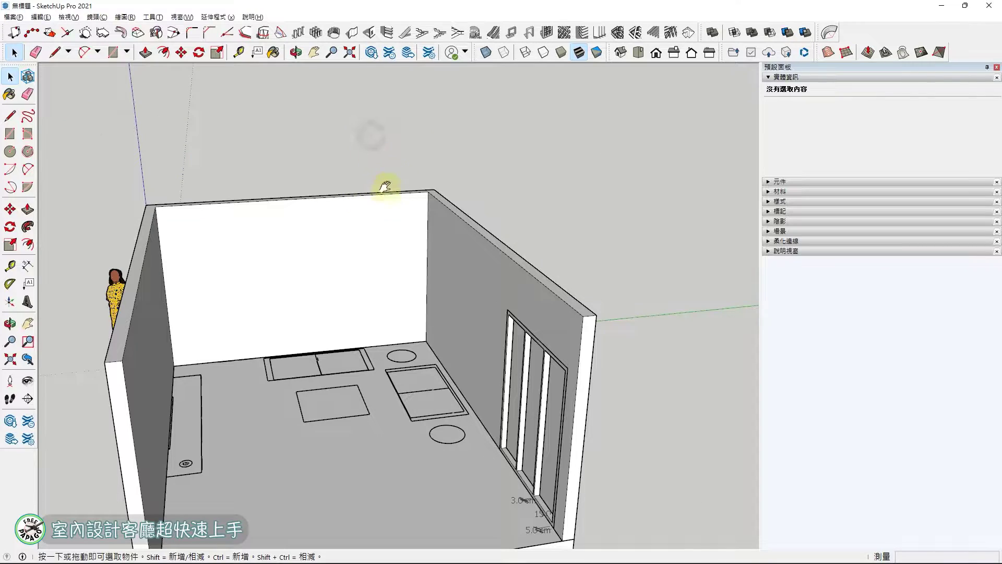
middle_drag(385, 186, 486, 262)
scroll(484, 280, up, 5)
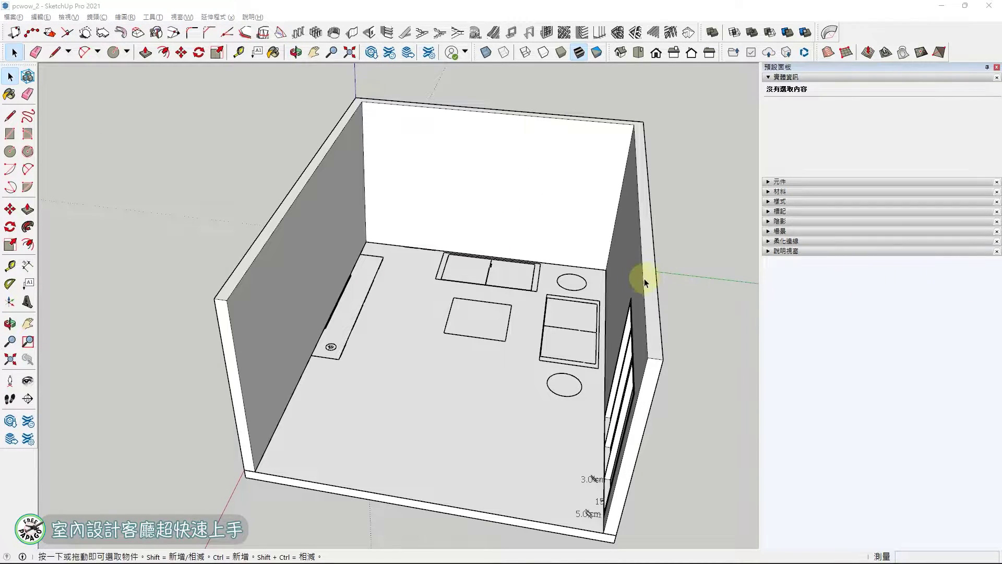
Search the 3D Warehouse components for pcwow and show the results in the single-pane component browser
click(694, 284)
mouse_move(406, 270)
middle_down()
mouse_move(451, 263)
mouse_move(421, 262)
middle_up()
scroll(506, 350, up, 6)
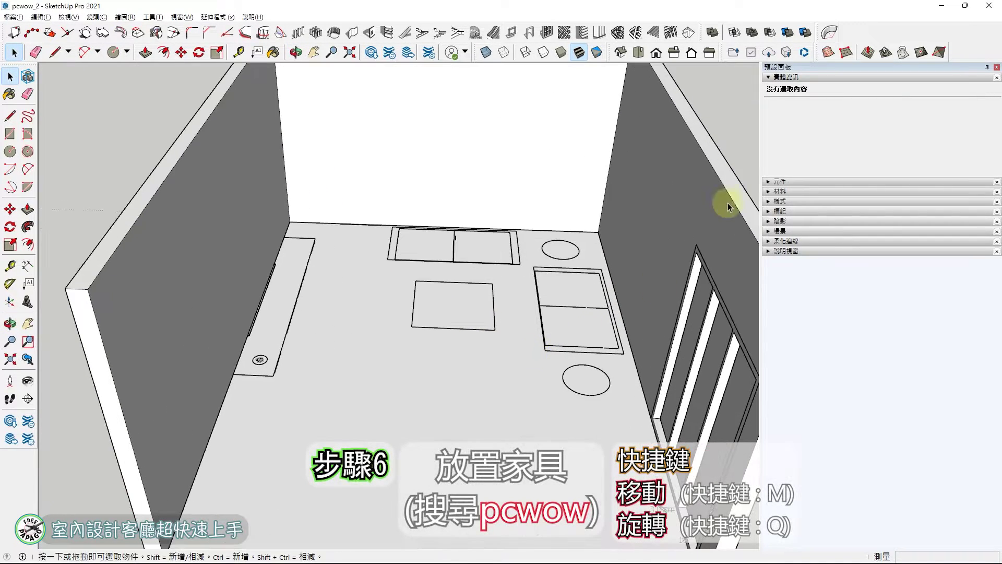
click(768, 182)
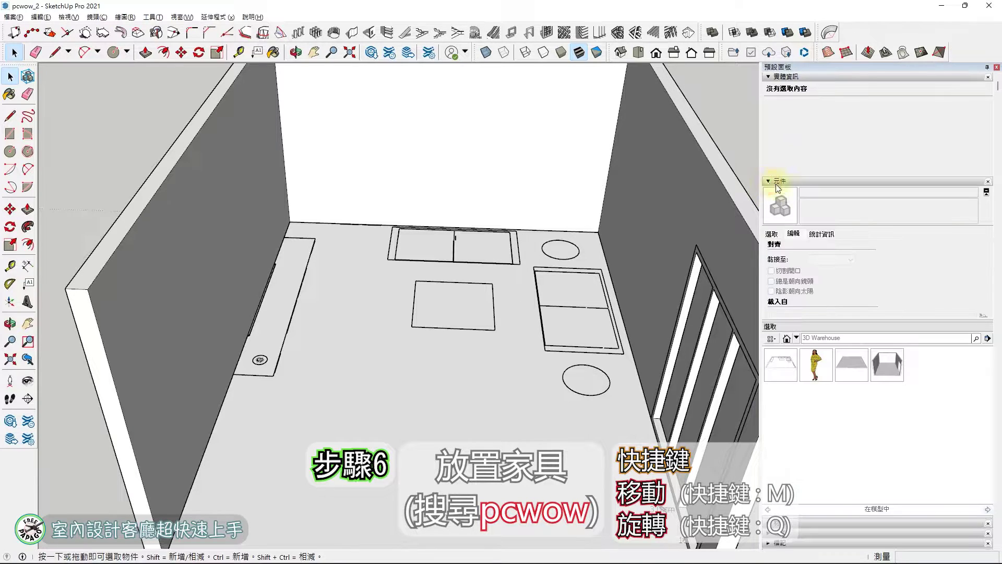
click(815, 339)
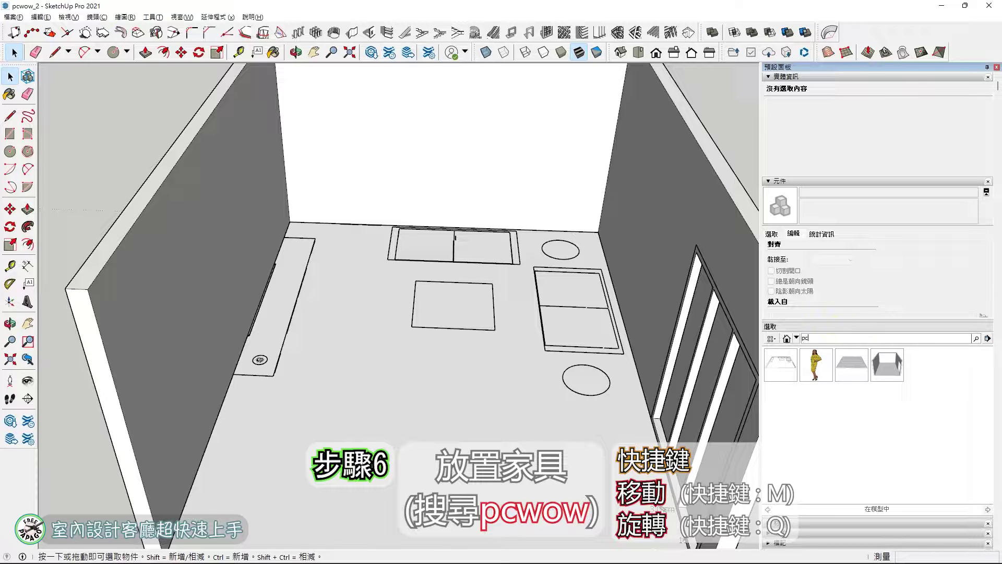
text(pcwow)
key(Return)
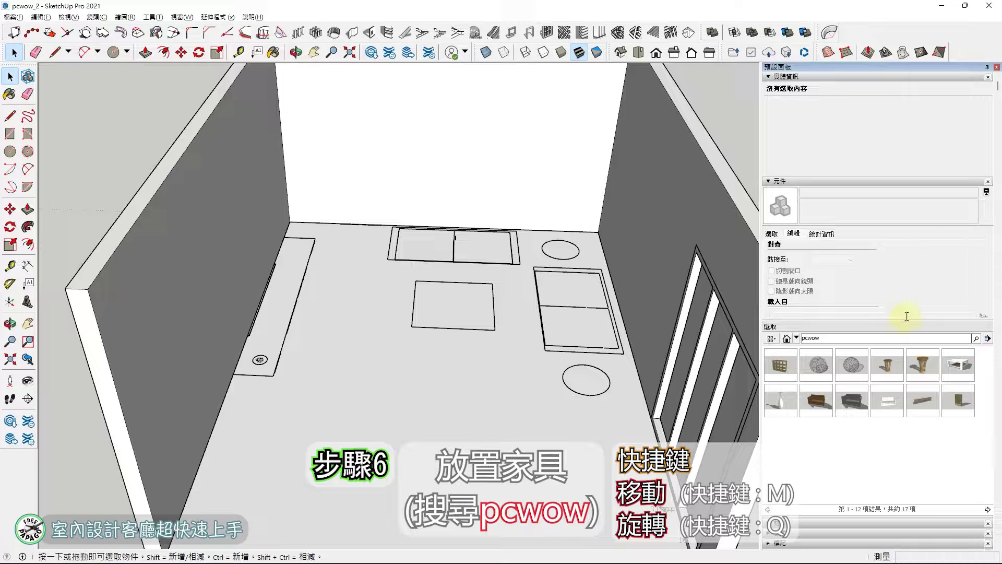
scroll(906, 316, down, 1)
click(986, 144)
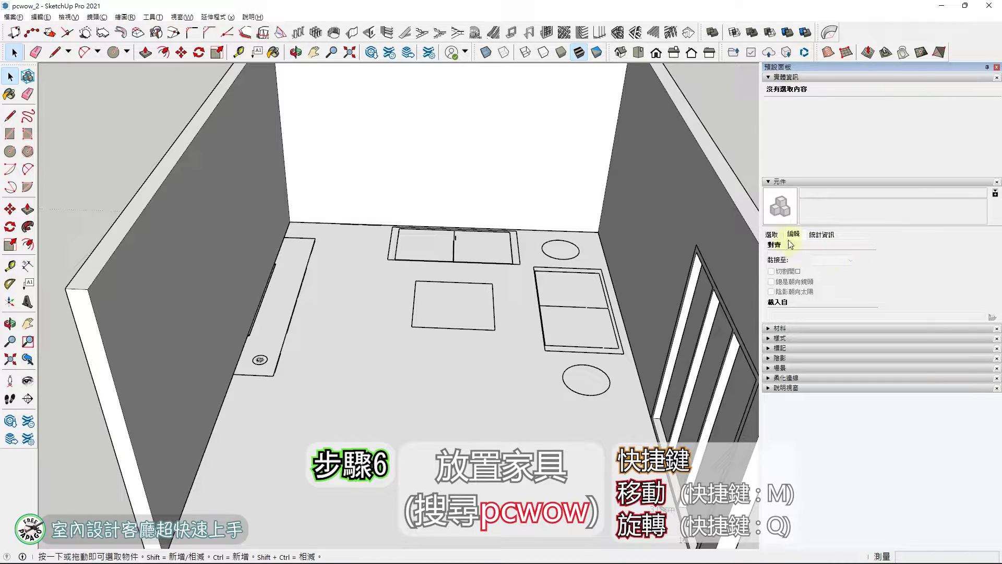
click(771, 234)
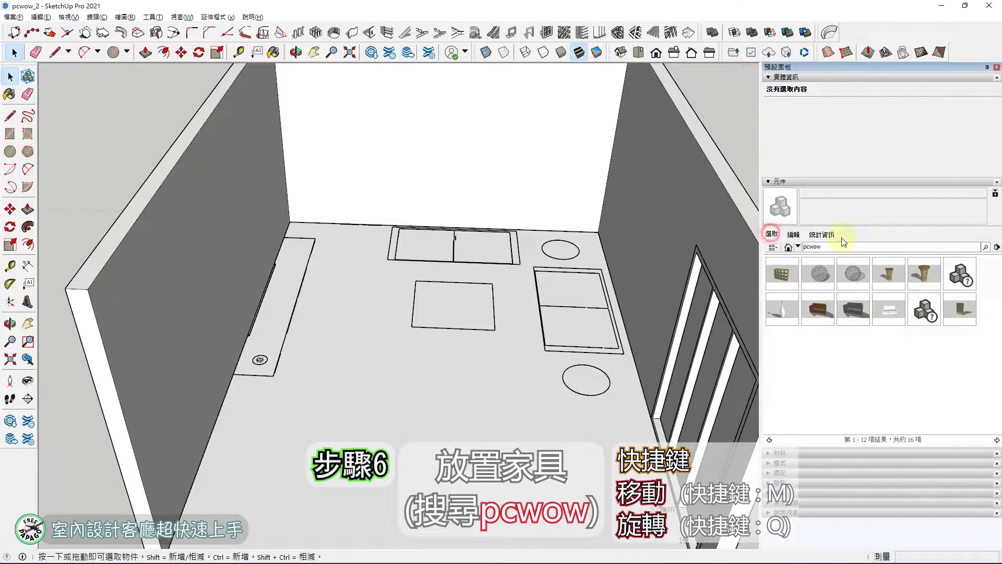
Place the grey two-seat sofa pcwow_沙發_灰色 on the floor-plan sofa outline along the back wall
click(853, 314)
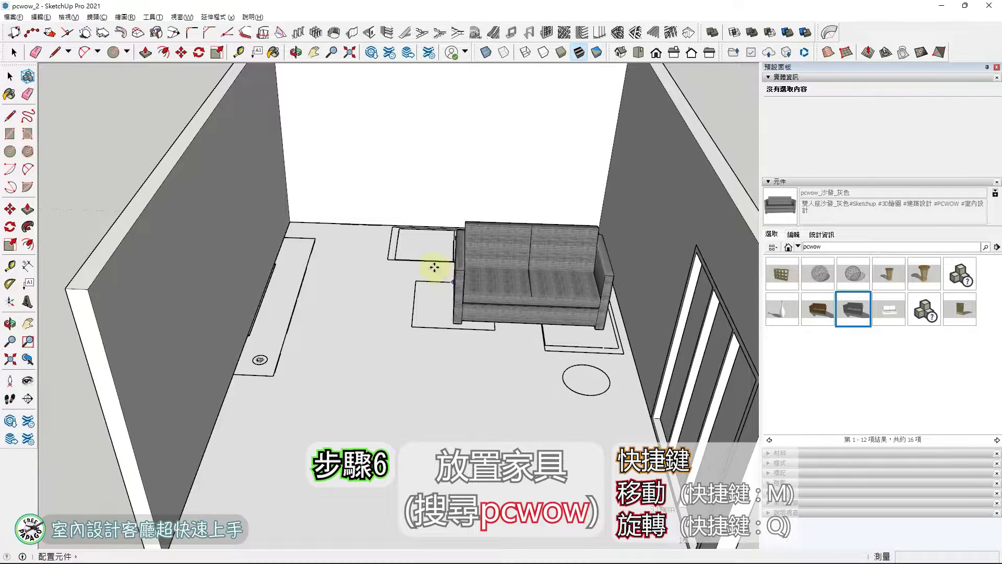
key(o)
middle_drag(416, 257, 336, 195)
scroll(353, 213, up, 5)
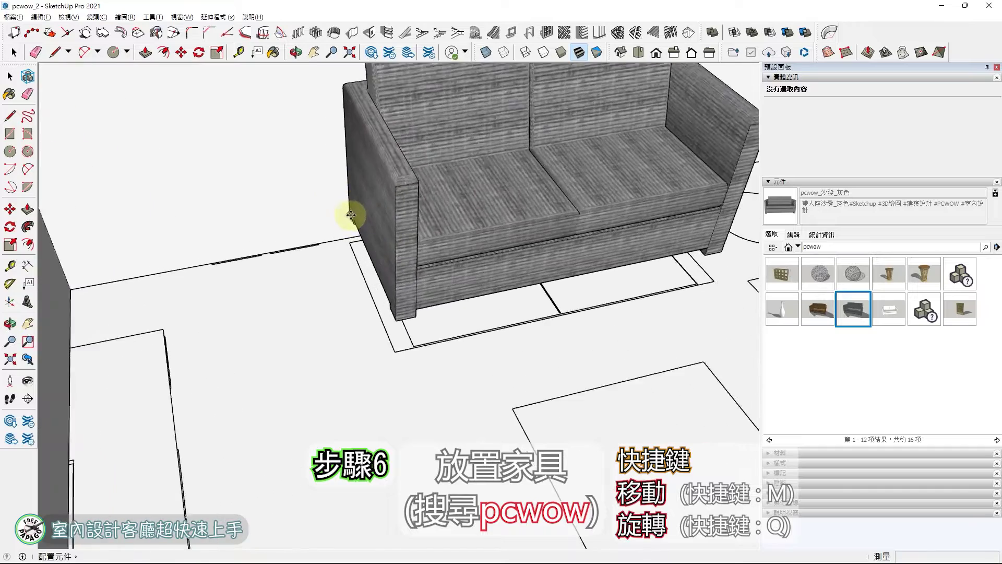
click(356, 241)
scroll(323, 271, down, 5)
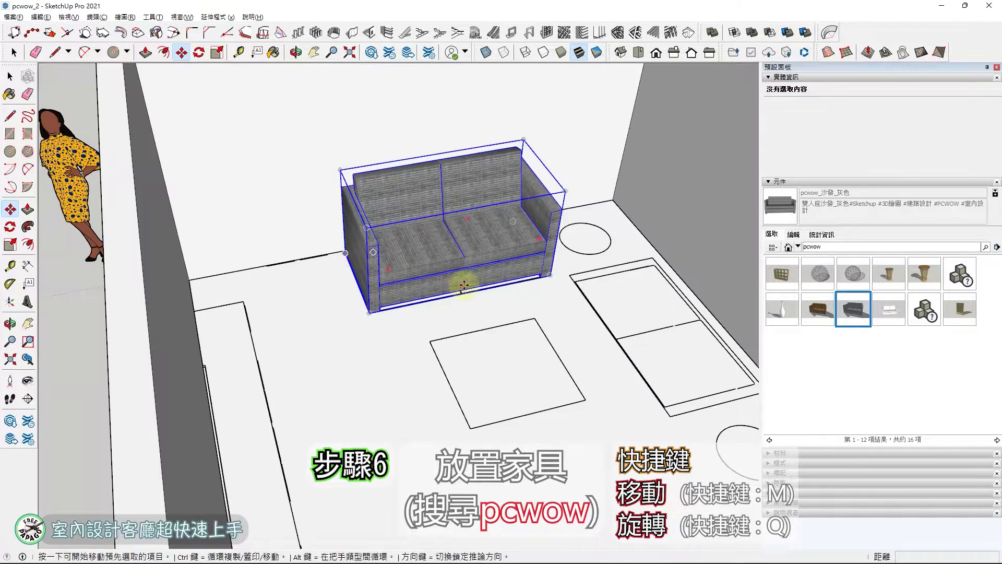
shift+middle_drag(475, 315, 361, 263)
Insert a second grey sofa pcwow_沙發_灰色 at the inner back corner of the sofa outline beside the window wall
click(853, 309)
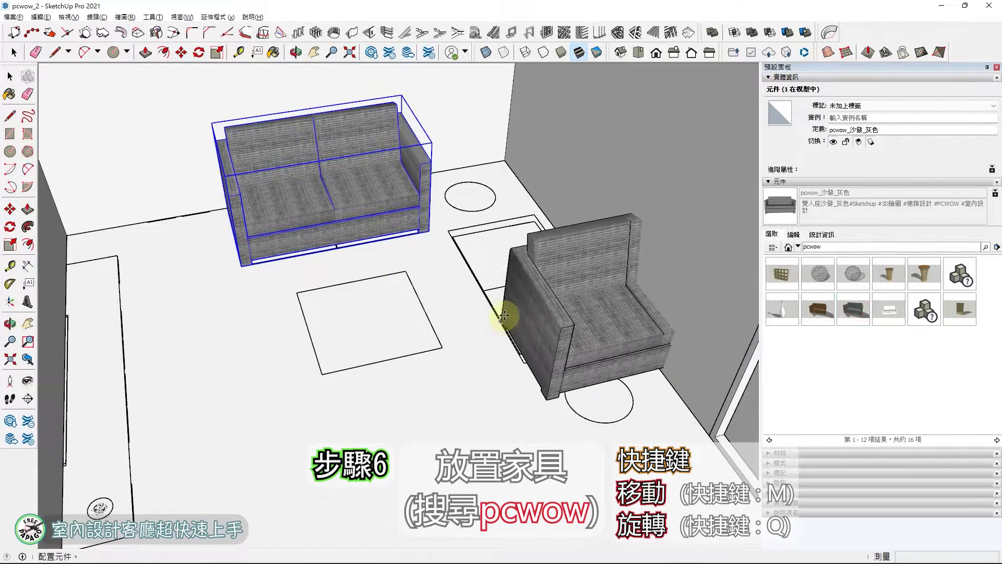
middle_drag(517, 223, 486, 162)
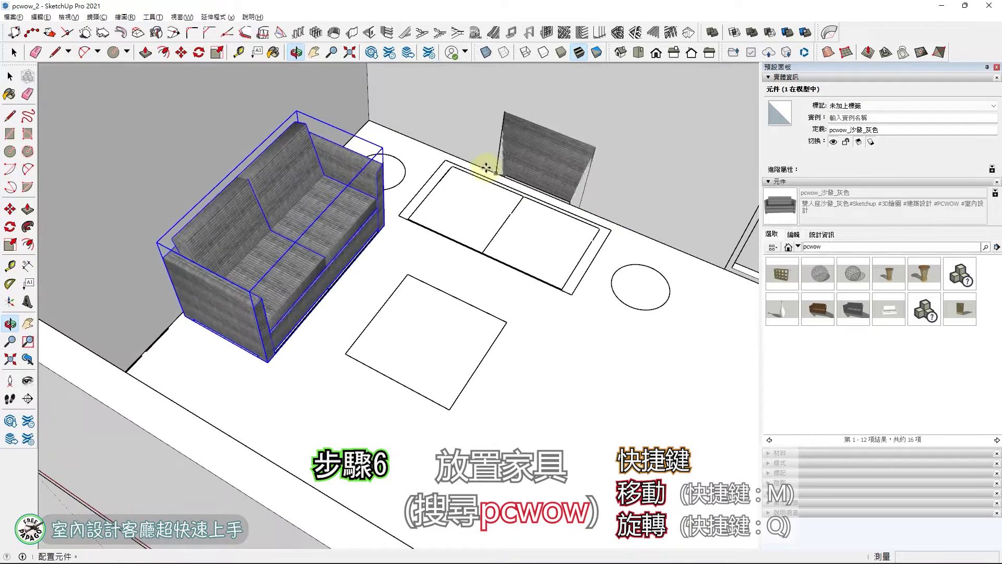
click(444, 165)
key(m)
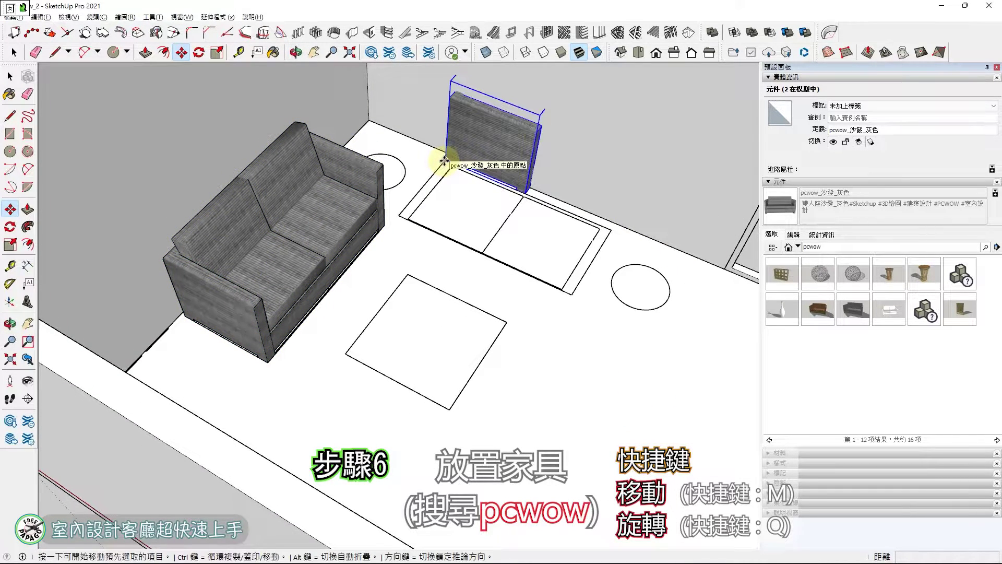
Rotate the second sofa about its corner so that it fits the outline along the window wall
key(q)
click(446, 160)
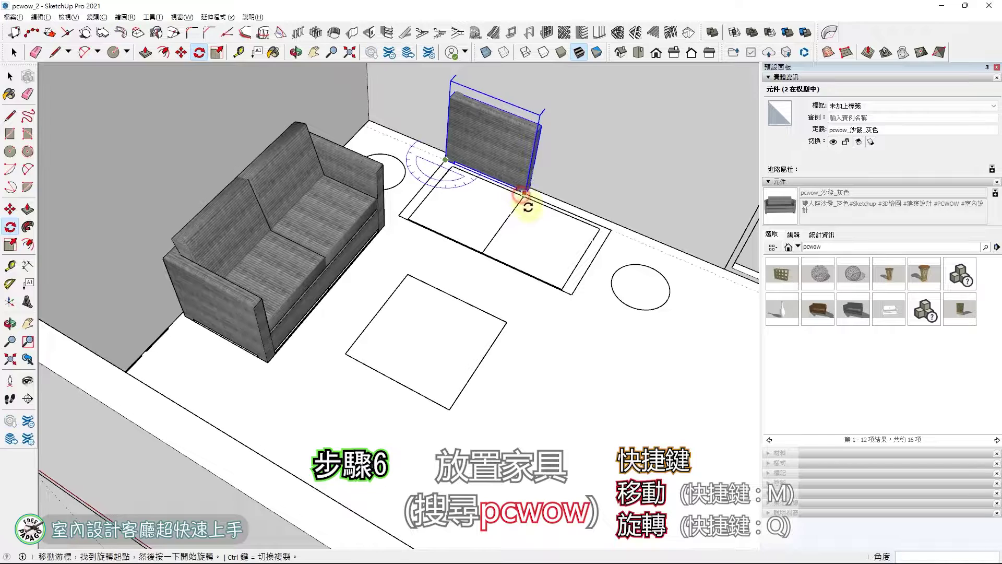
click(525, 193)
click(393, 217)
key(space)
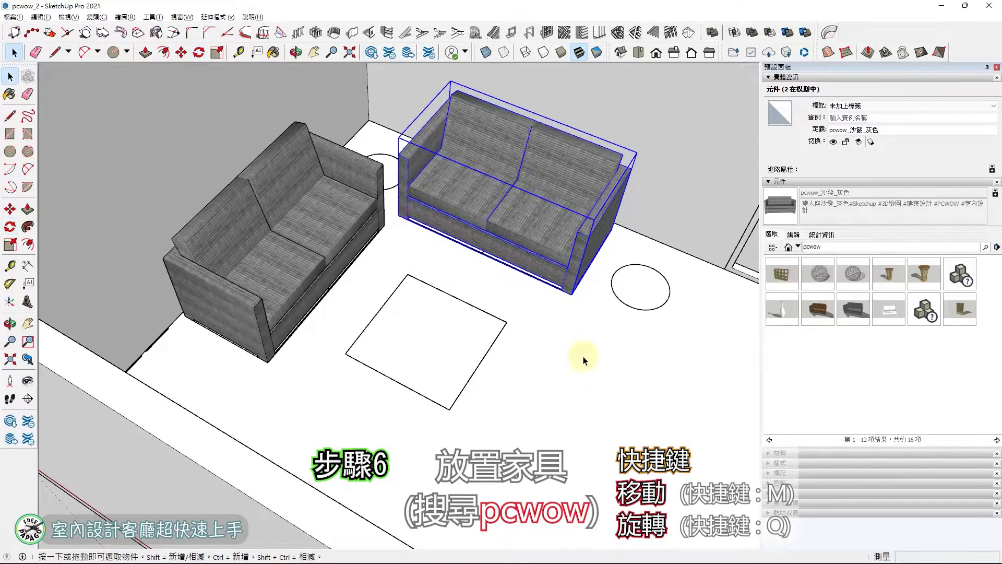
click(584, 358)
Place the round side table pcwow_邊桌_B on the circle between the second sofa and the window
scroll(584, 358, down, 2)
mouse_move(583, 359)
middle_down()
mouse_move(588, 345)
mouse_move(573, 374)
middle_up()
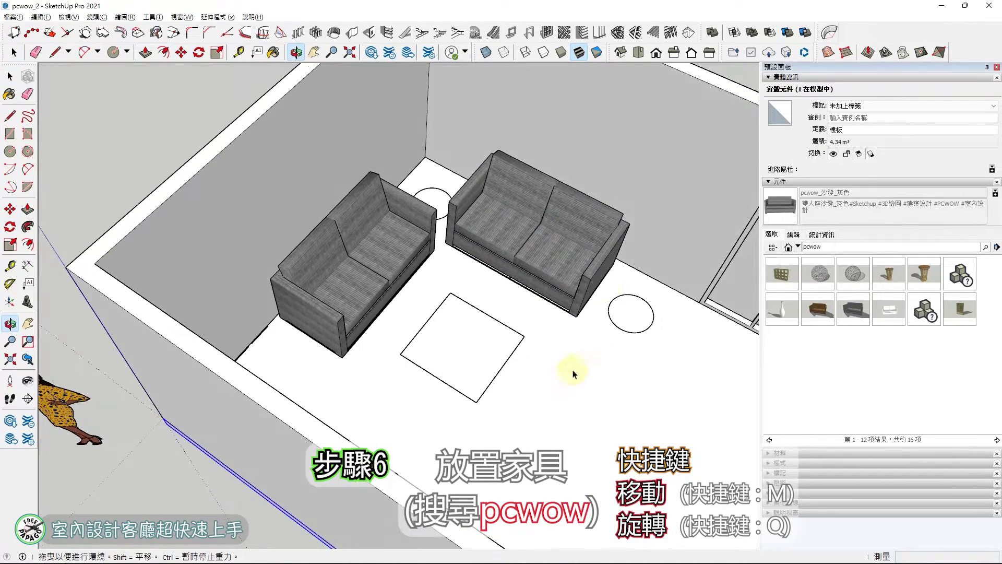
click(932, 278)
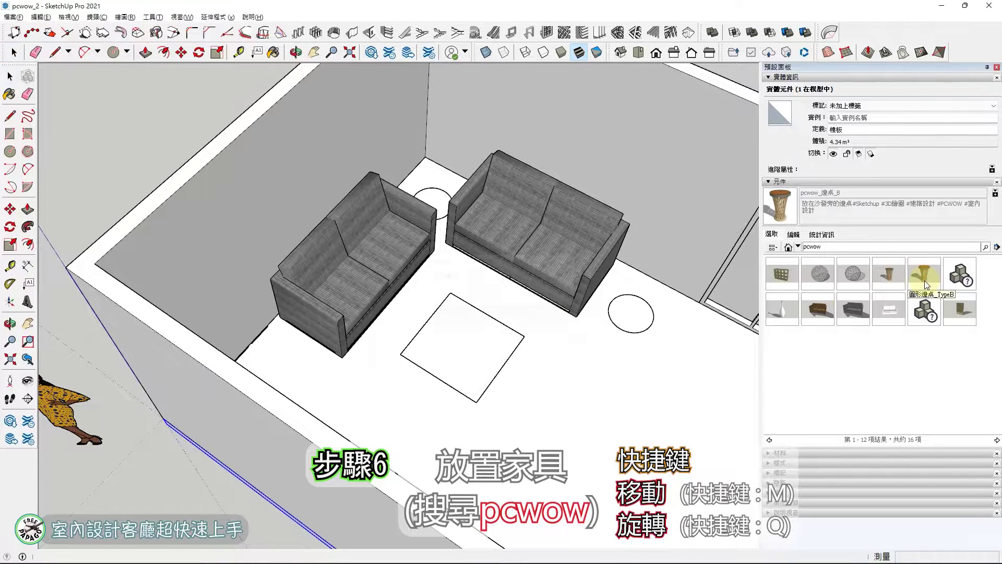
click(601, 316)
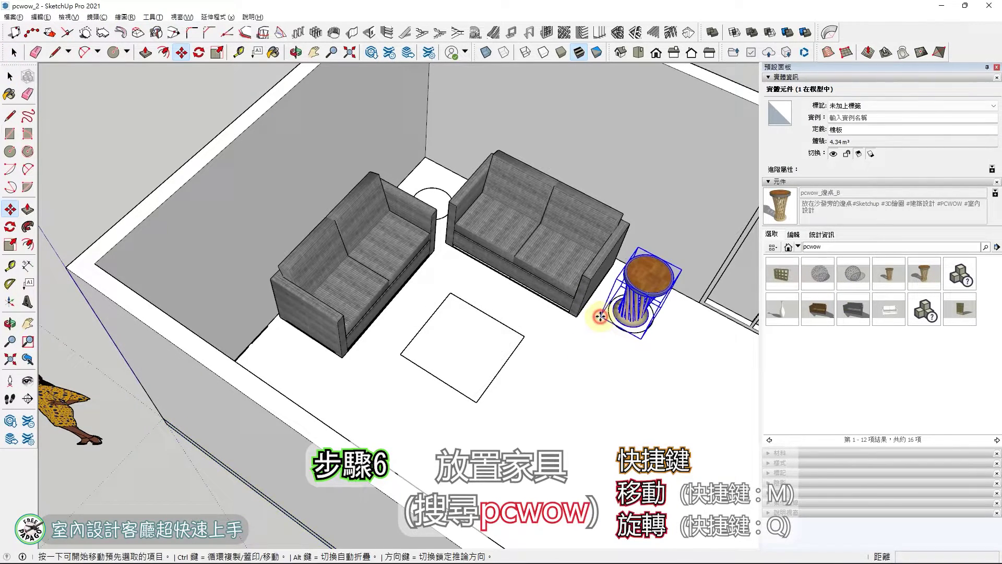
Place the side table pcwow_邊桌 on the circle in the room corner between the two sofas
click(888, 277)
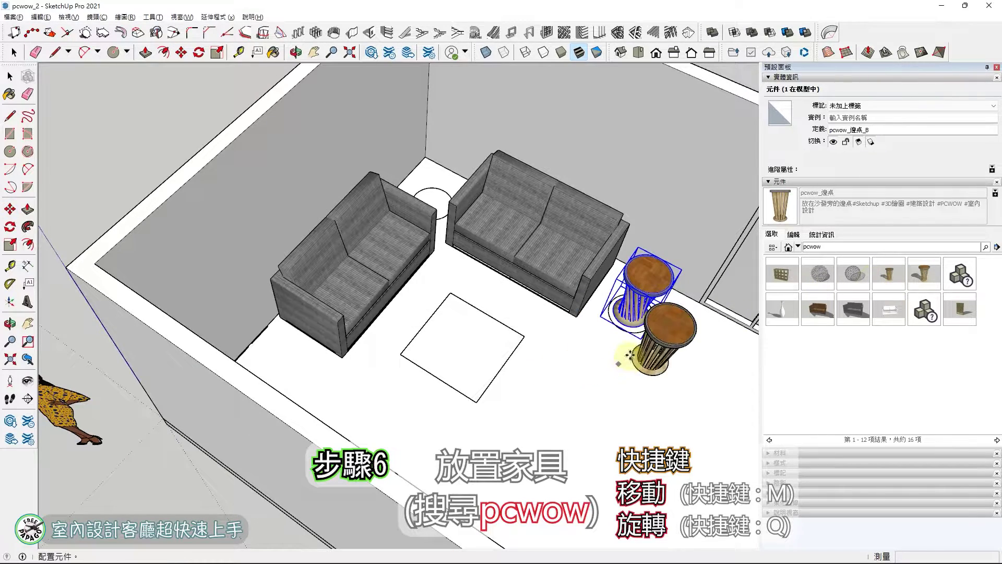
scroll(630, 355, up, 4)
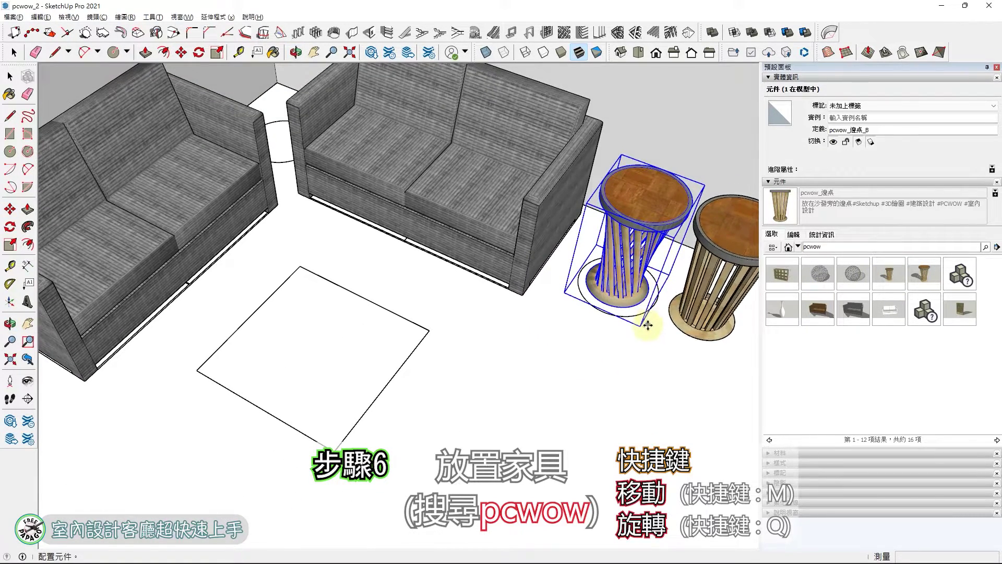
middle_drag(648, 323, 347, 320)
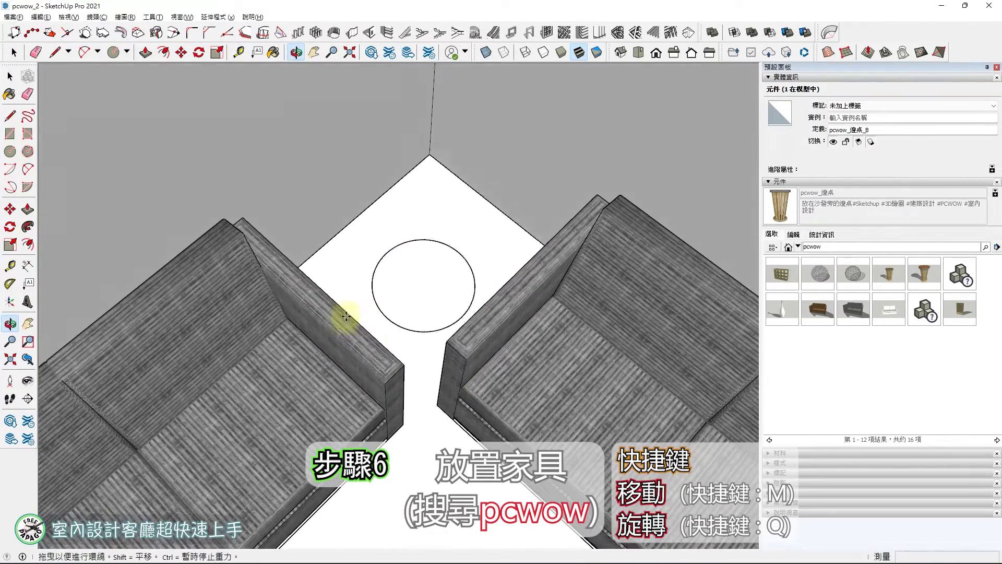
click(350, 283)
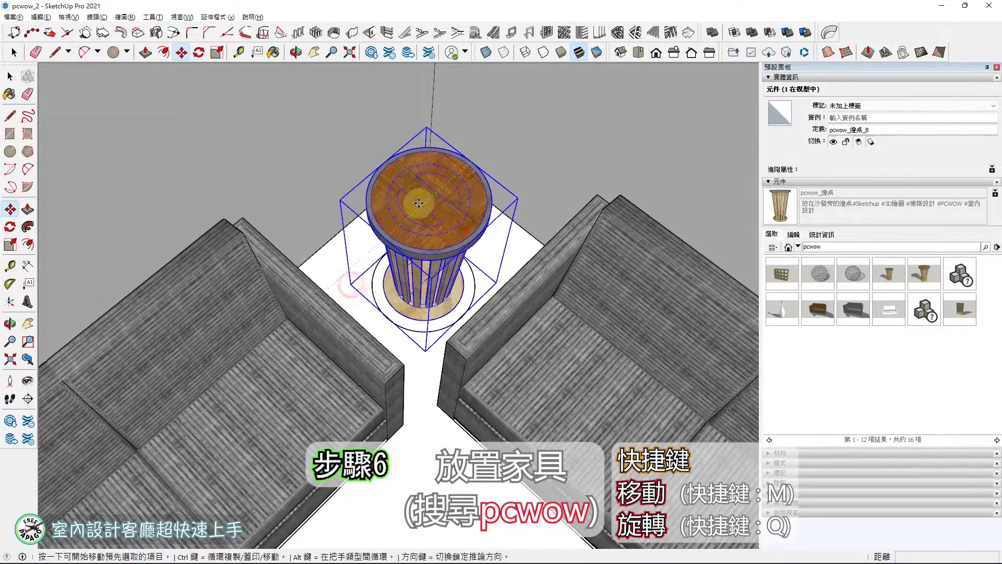
middle_drag(350, 283, 414, 313)
key(space)
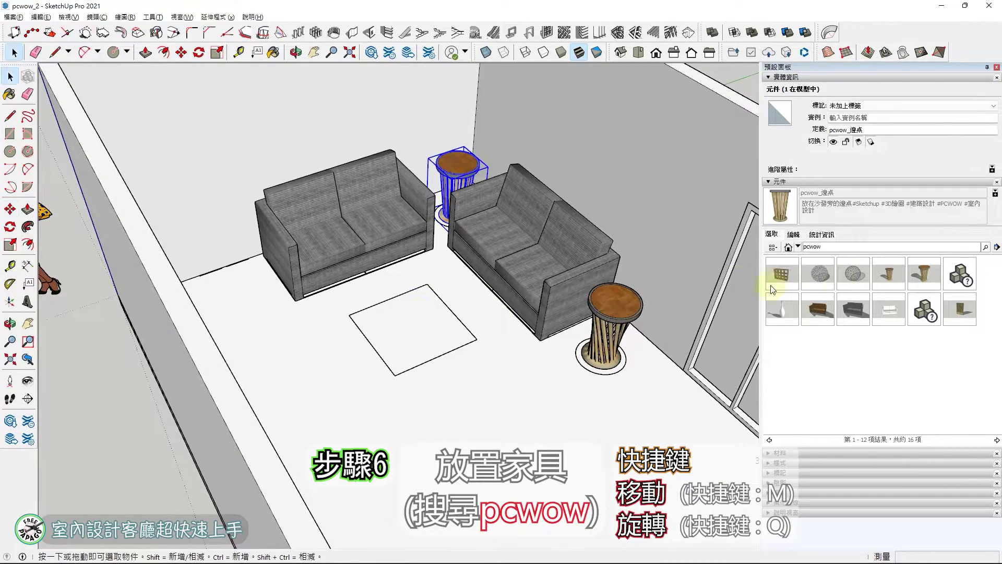
Place the white coffee table pcwow_茶几 on the square outline in front of the two sofas
click(994, 440)
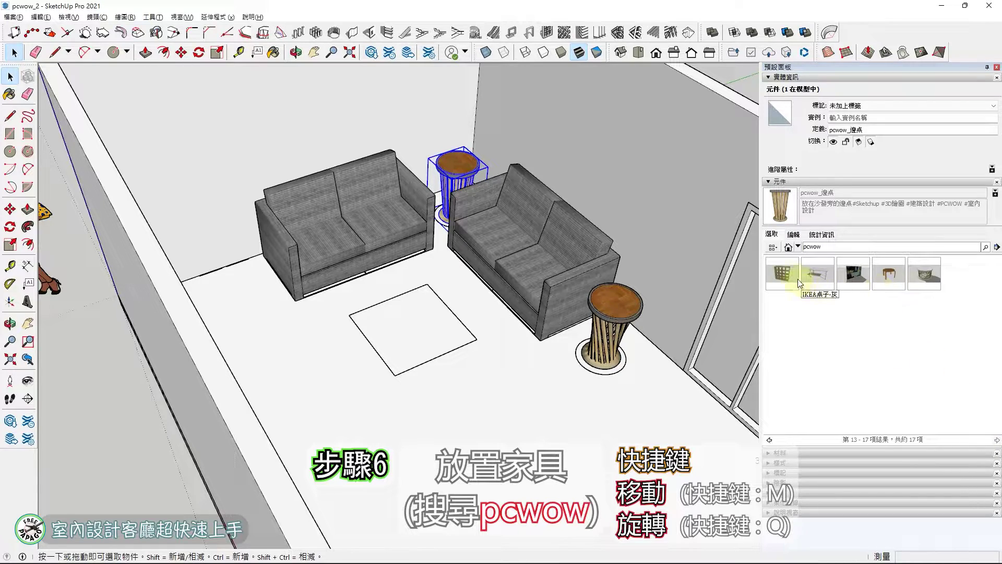
click(770, 440)
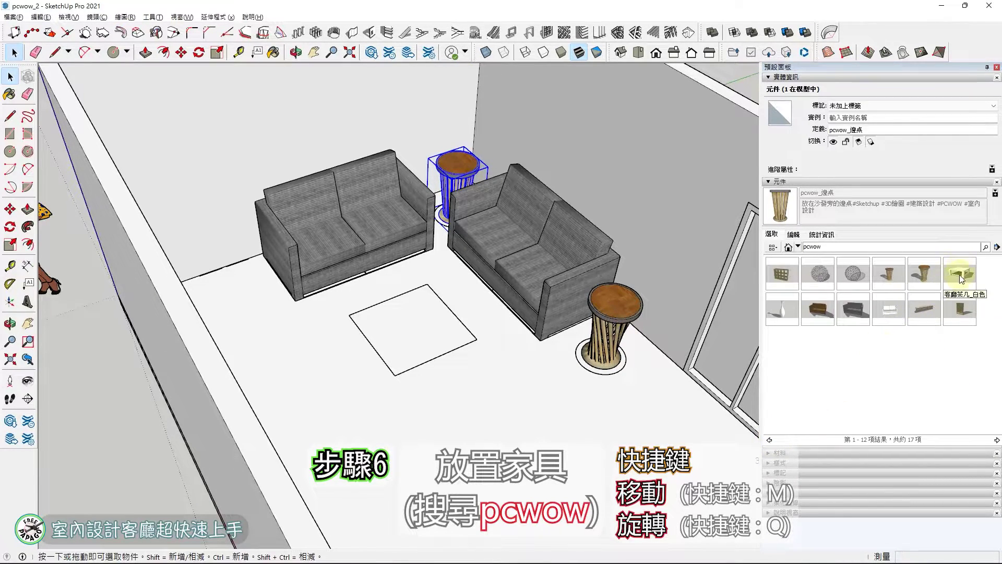
click(961, 278)
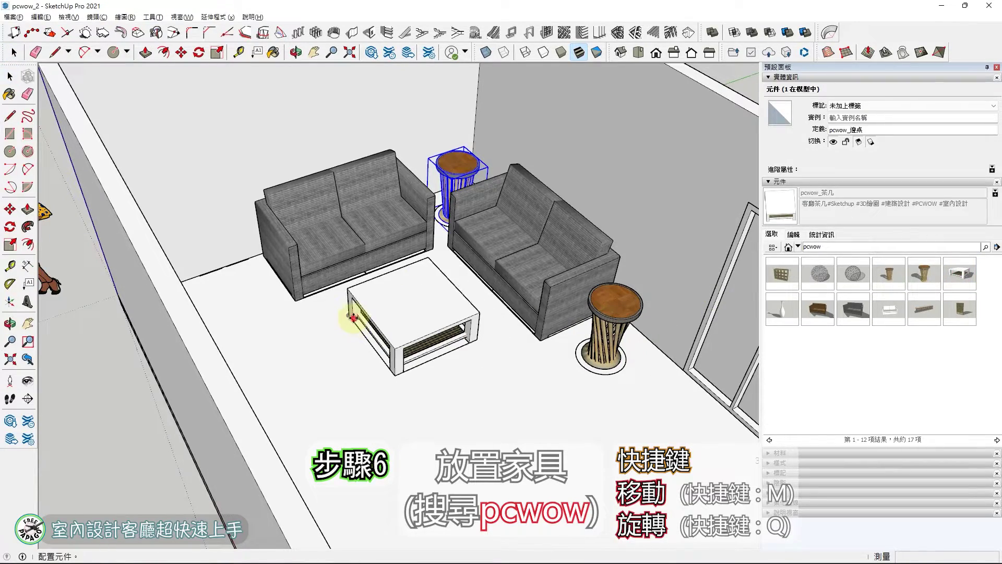
click(350, 308)
middle_drag(350, 308, 427, 278)
scroll(464, 233, down, 3)
middle_drag(463, 233, 407, 385)
key(space)
Place the wooden TV cabinet pcwow_電視櫃 on its long outline along the wall opposite the window
scroll(314, 274, up, 4)
scroll(432, 405, up, 1)
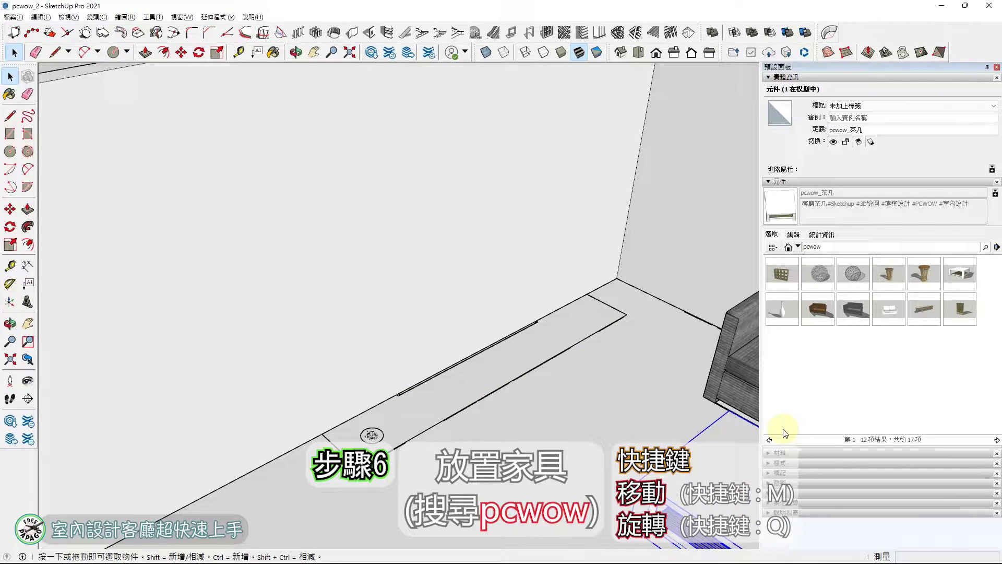
click(935, 320)
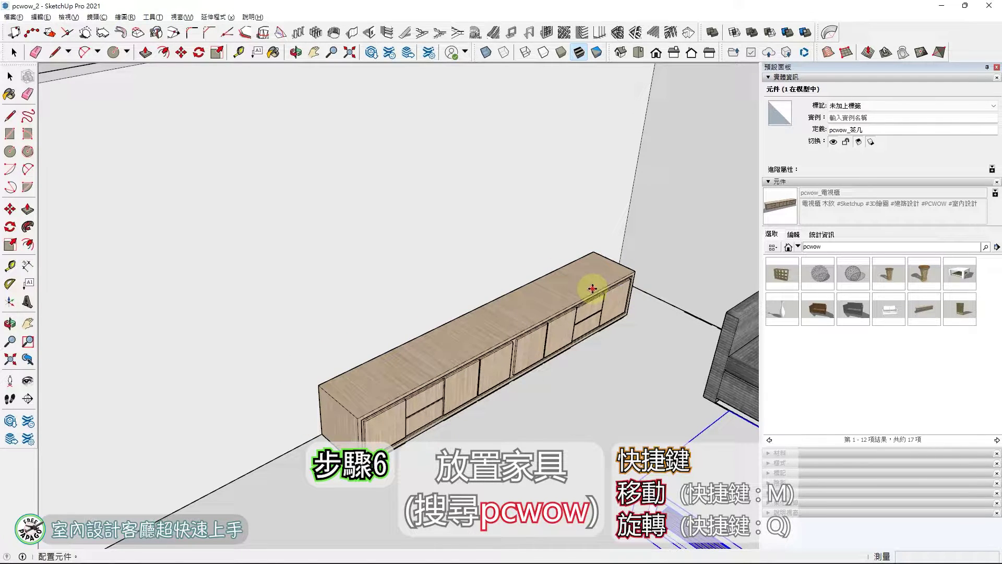
click(593, 289)
Raise the TV cabinet straight up about 32 cm off the floor along the wall
scroll(538, 286, down, 1)
key(m)
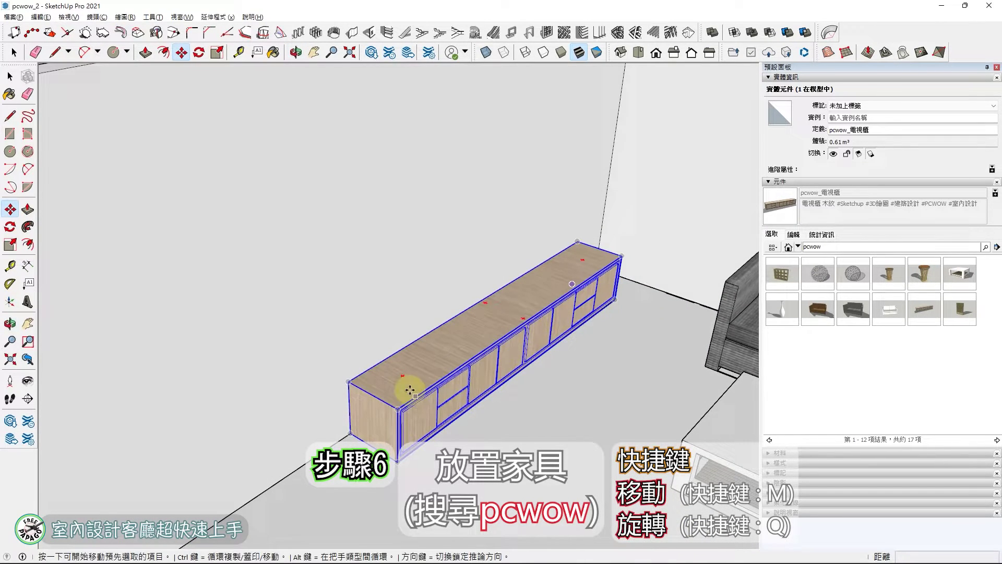
click(347, 396)
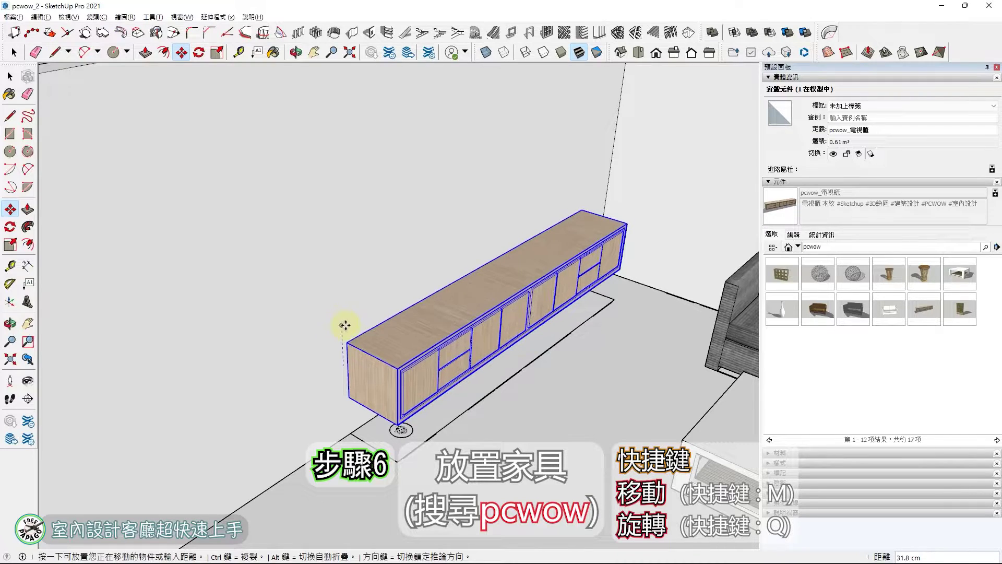
click(344, 324)
scroll(343, 358, up, 3)
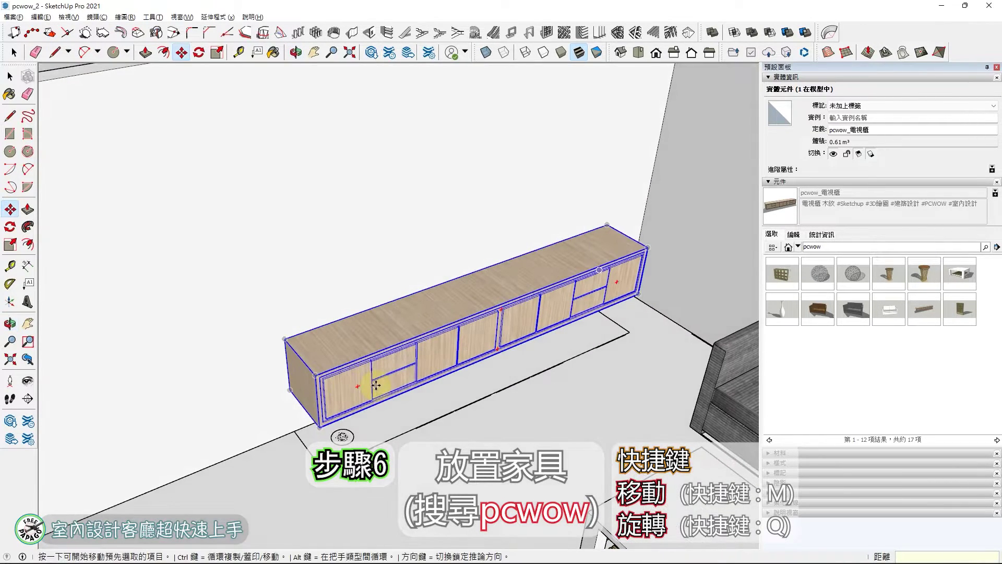
Place the television component from the second page of pcwow results on the wall above the TV cabinet
click(996, 440)
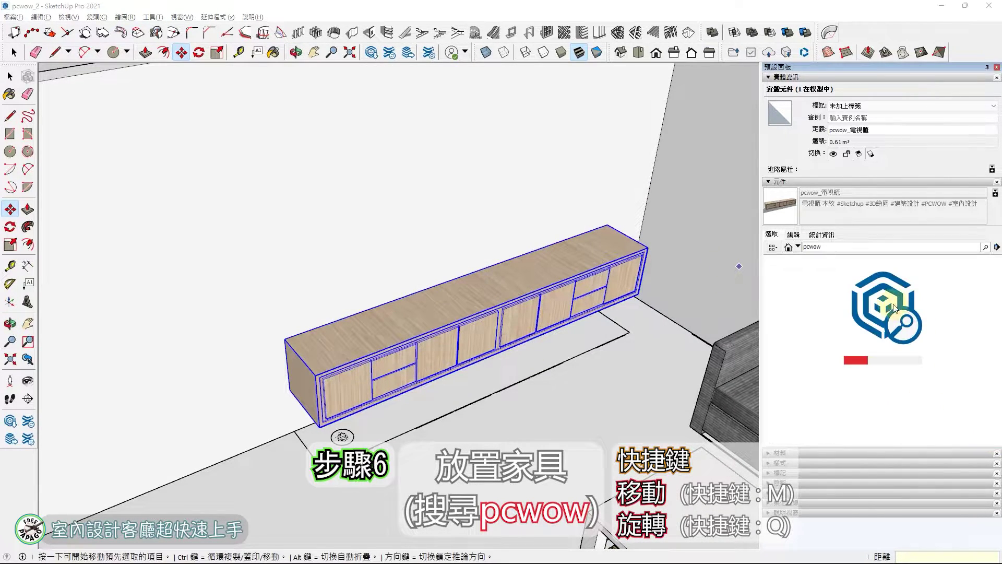
click(853, 273)
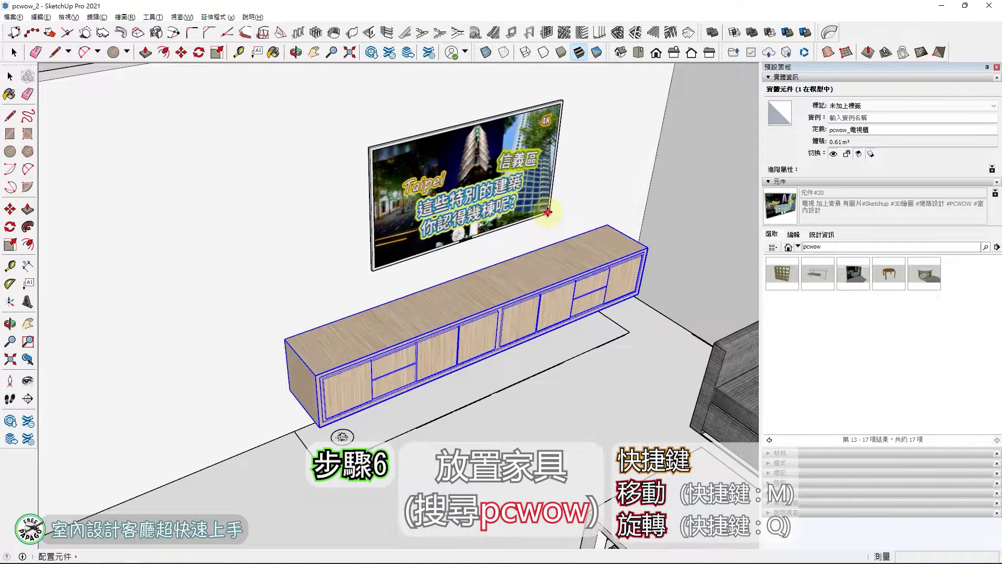
click(548, 212)
Select the television together with the TV cabinet and lower both slightly along the wall
scroll(548, 211, down, 2)
middle_drag(548, 211, 459, 261)
shift+click(459, 260)
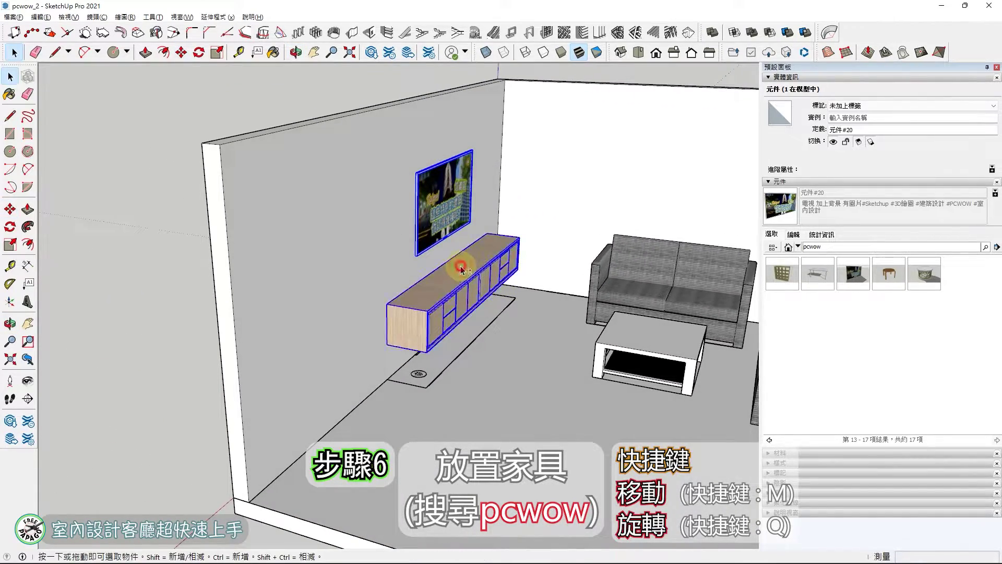
key(m)
click(363, 226)
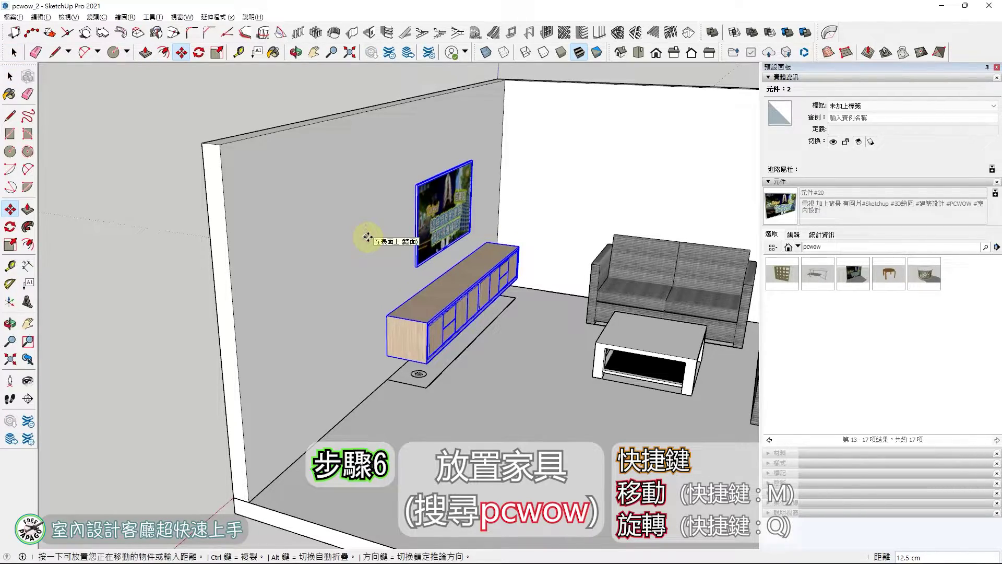
click(364, 231)
Place the white vase pcwow_花瓶 on the top of the TV cabinet at its near end
middle_drag(365, 232, 373, 285)
middle_drag(421, 261, 430, 274)
scroll(394, 295, up, 3)
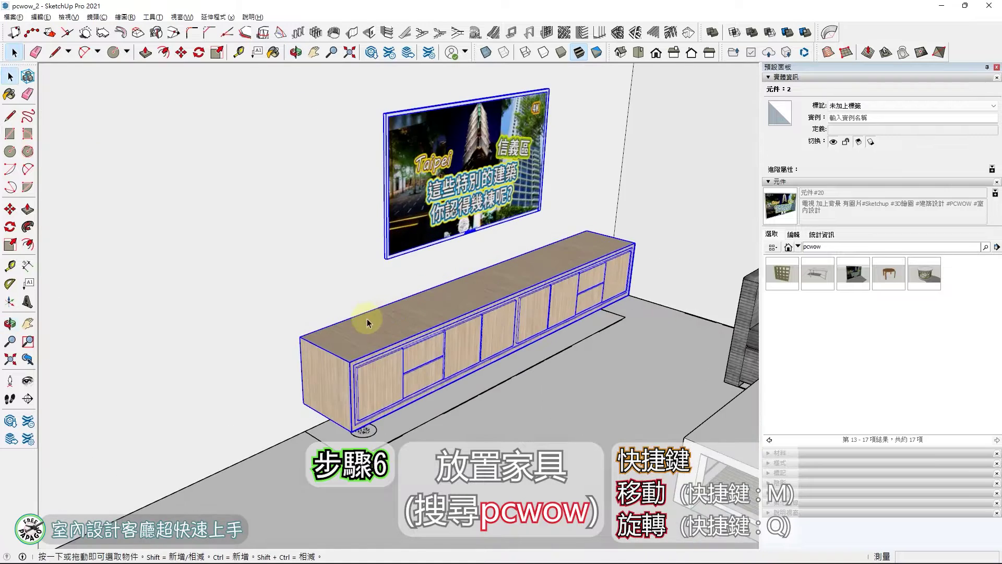
scroll(367, 322, up, 2)
click(771, 440)
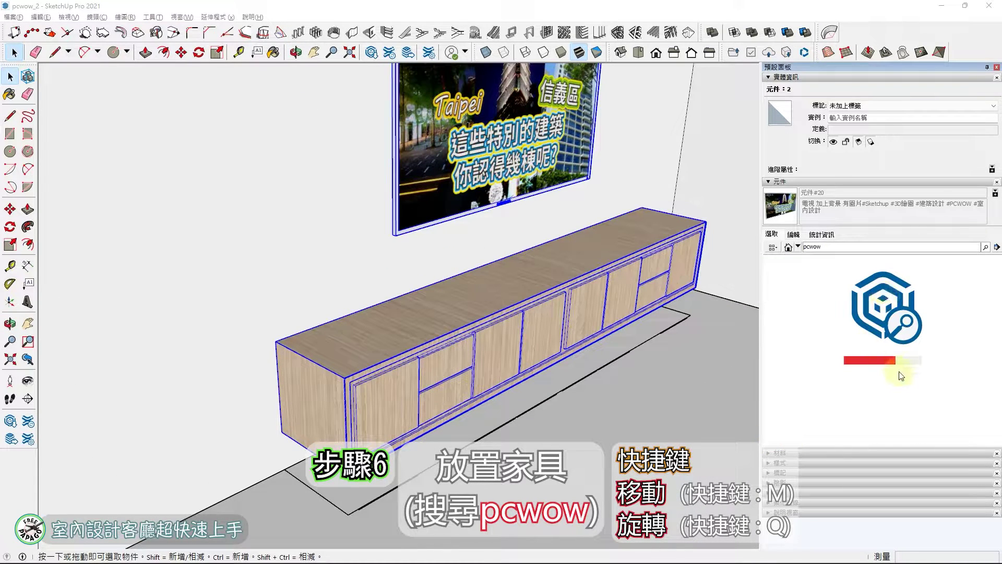
click(781, 311)
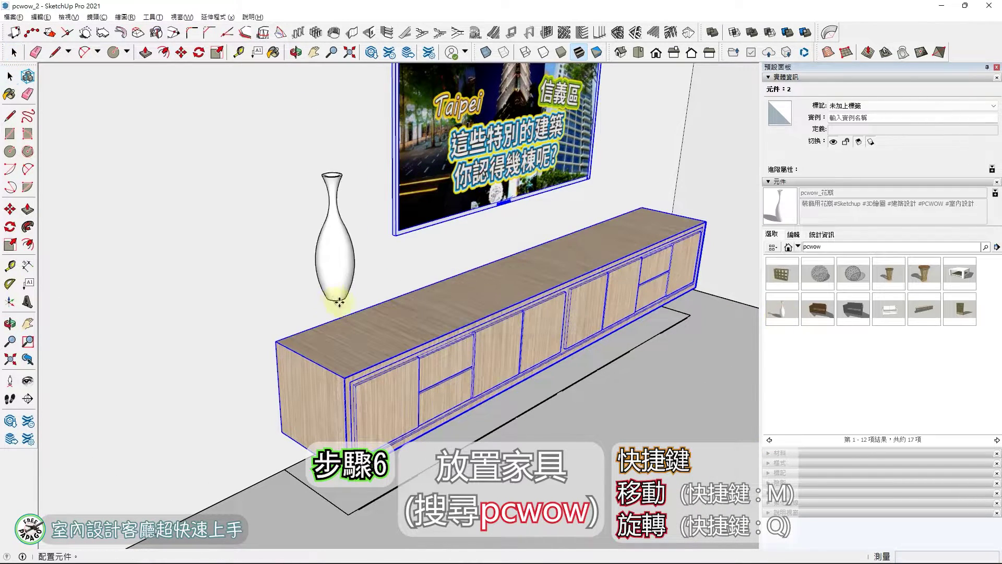
click(348, 336)
scroll(548, 399, down, 2)
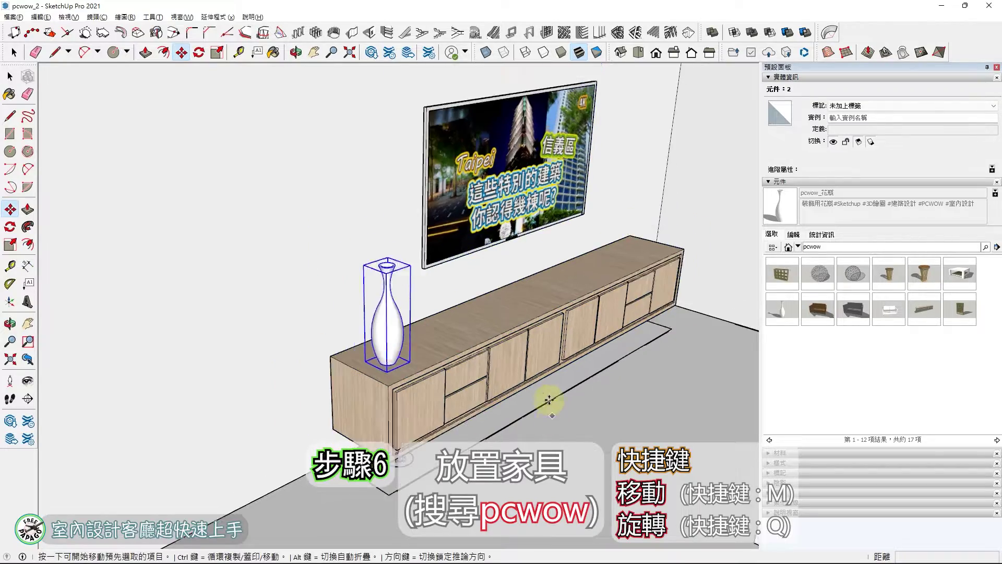
key(space)
click(543, 395)
Draw a rectangle across the tops of the walls, from the back outer corner to the opposite front outer corner, to close the room
middle_drag(543, 395, 418, 425)
scroll(561, 380, down, 5)
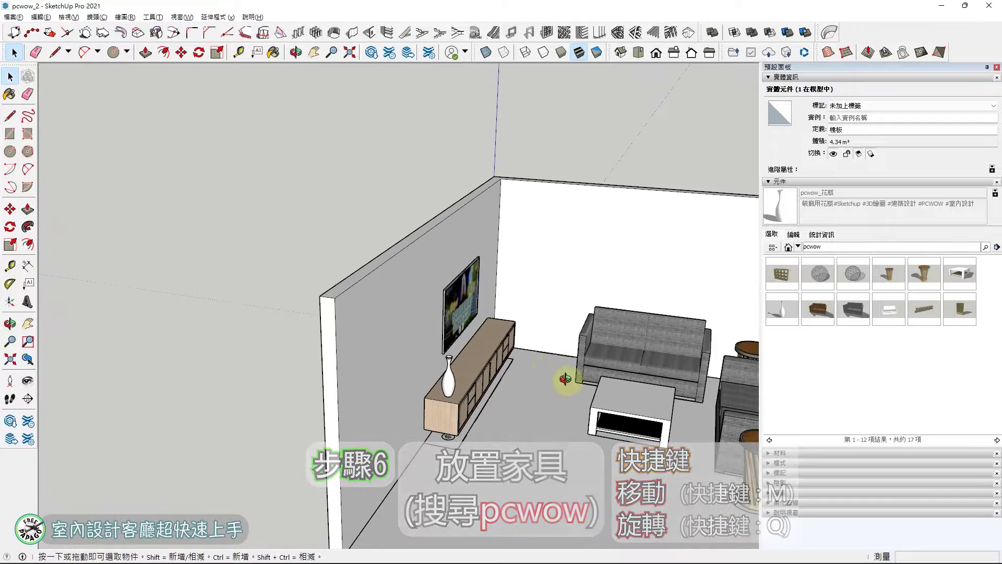
middle_drag(565, 381, 350, 330)
scroll(431, 399, up, 2)
scroll(317, 308, up, 2)
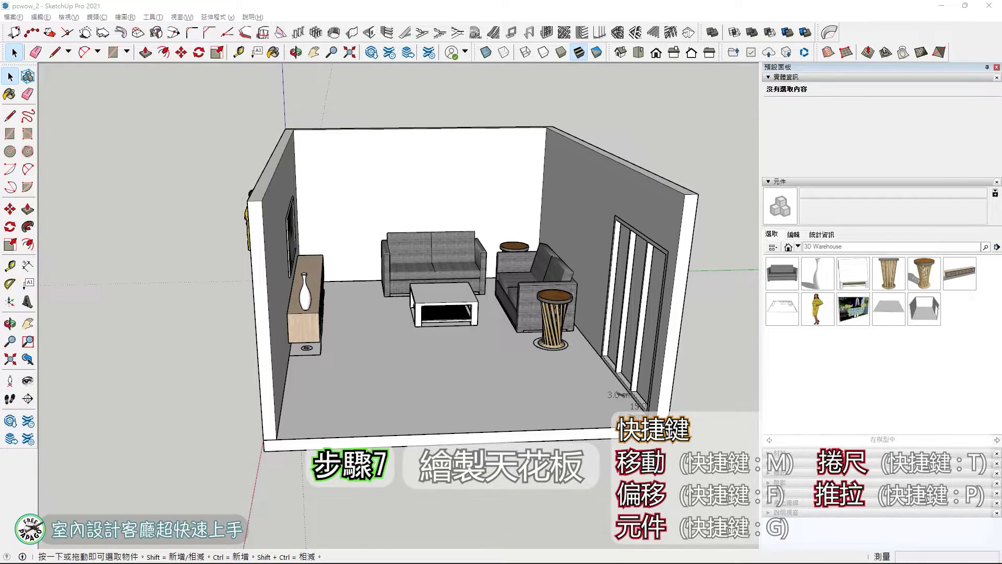
middle_drag(504, 233, 384, 143)
key(r)
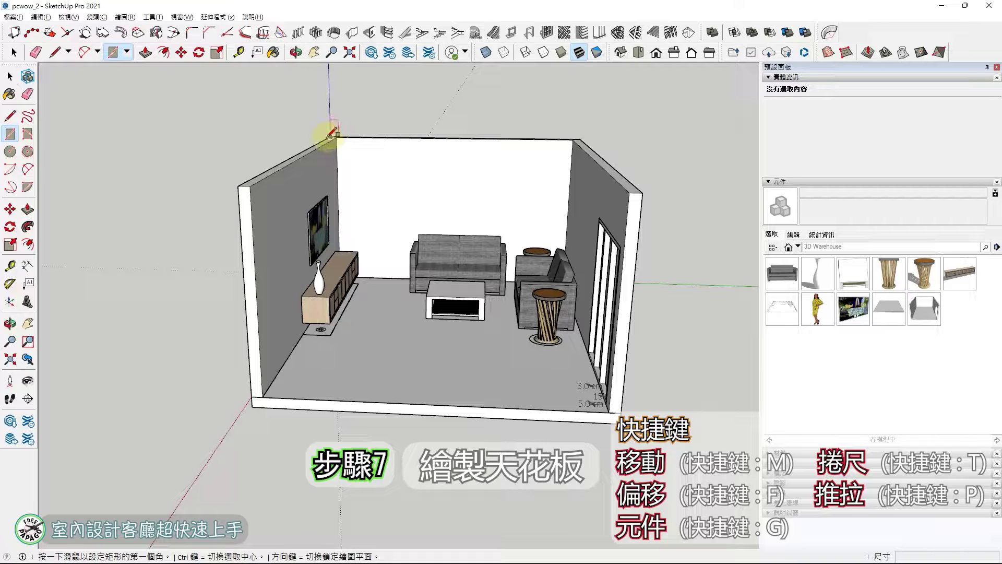
click(331, 135)
click(642, 193)
key(space)
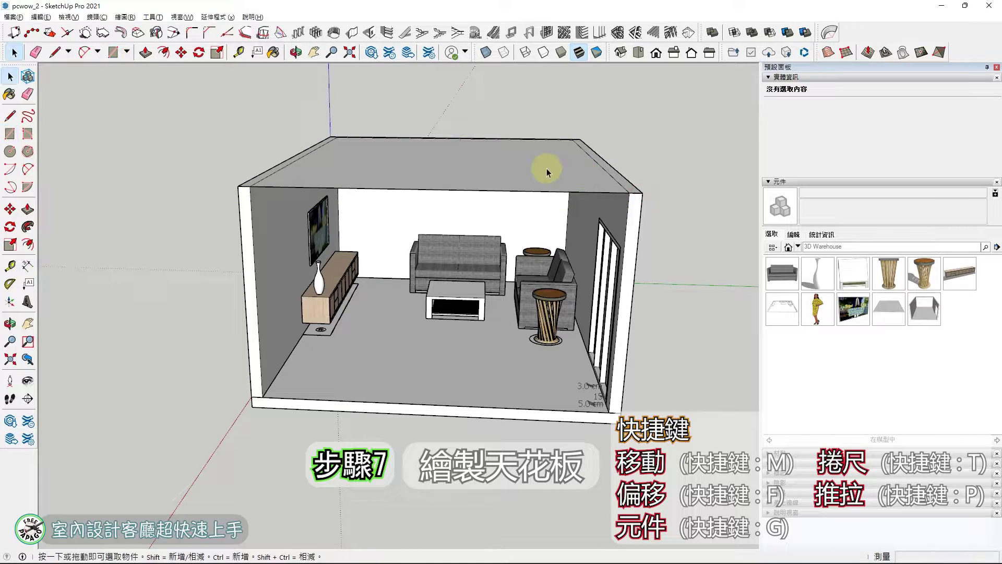
Push/Pull the top rectangle upward by the last used distance and make the whole slab a component
click(538, 178)
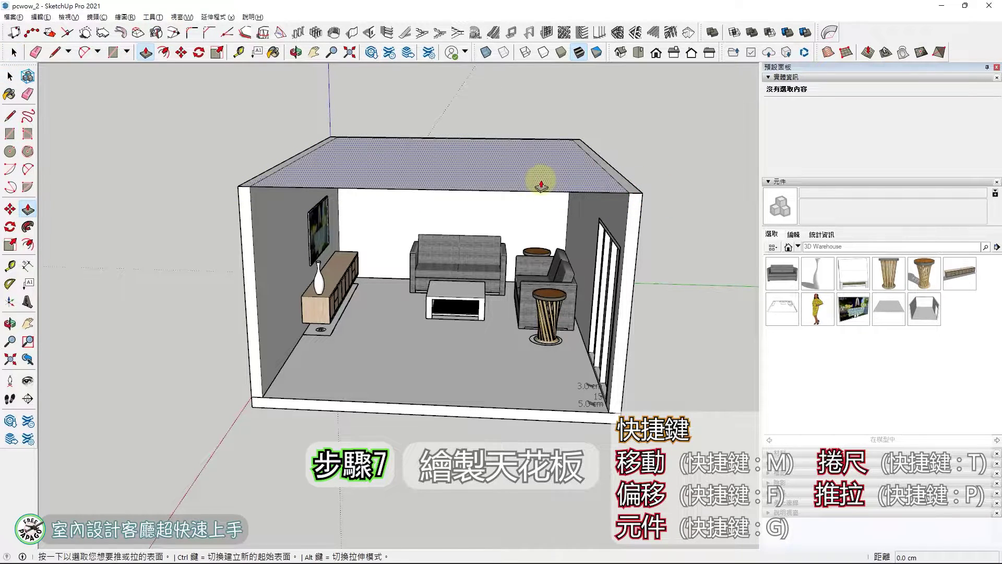
key(p)
double_click(539, 178)
key(space)
triple_click(537, 173)
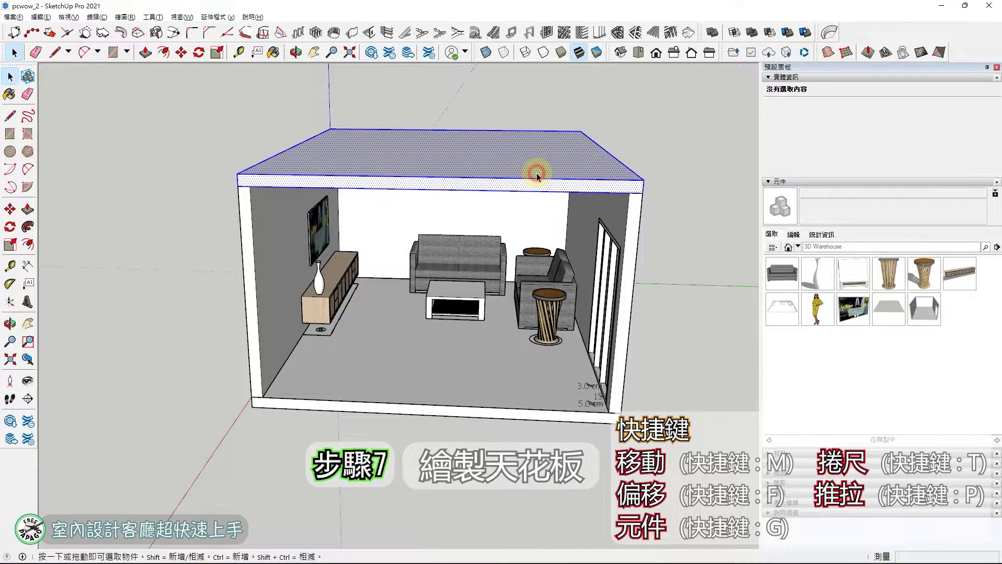
key(g)
key(Return)
Turn on the display of guides in the model while viewing the room's interior from its open side
middle_drag(508, 186, 460, 146)
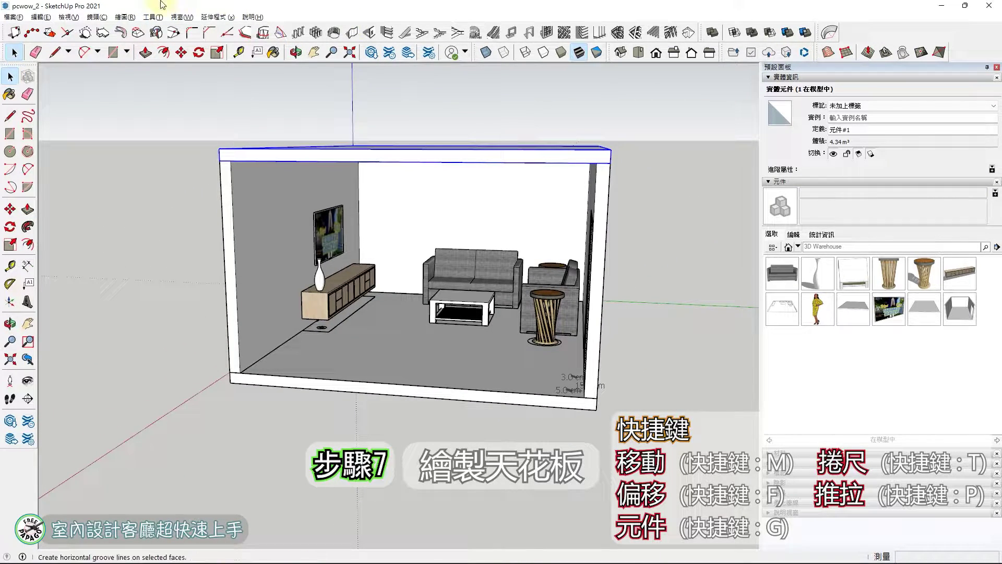
scroll(459, 235, up, 6)
middle_drag(491, 207, 545, 186)
click(9, 269)
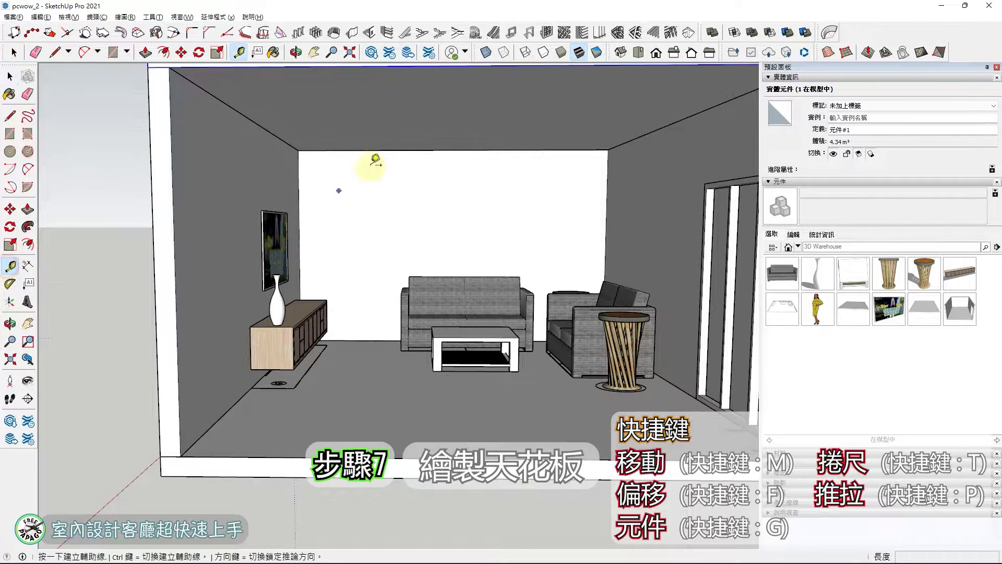
middle_drag(376, 159, 421, 164)
click(71, 15)
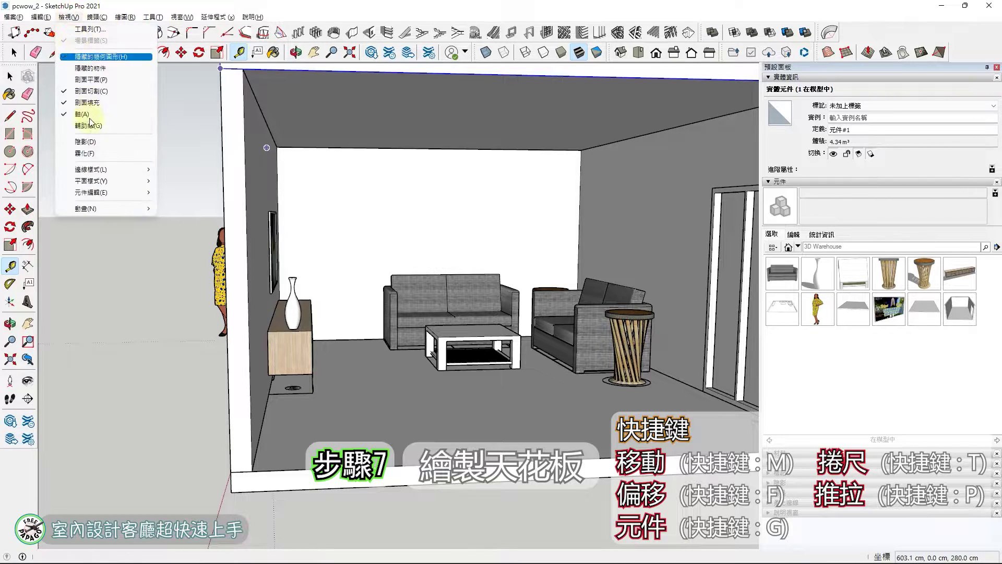
click(92, 126)
shift+middle_drag(481, 199, 400, 208)
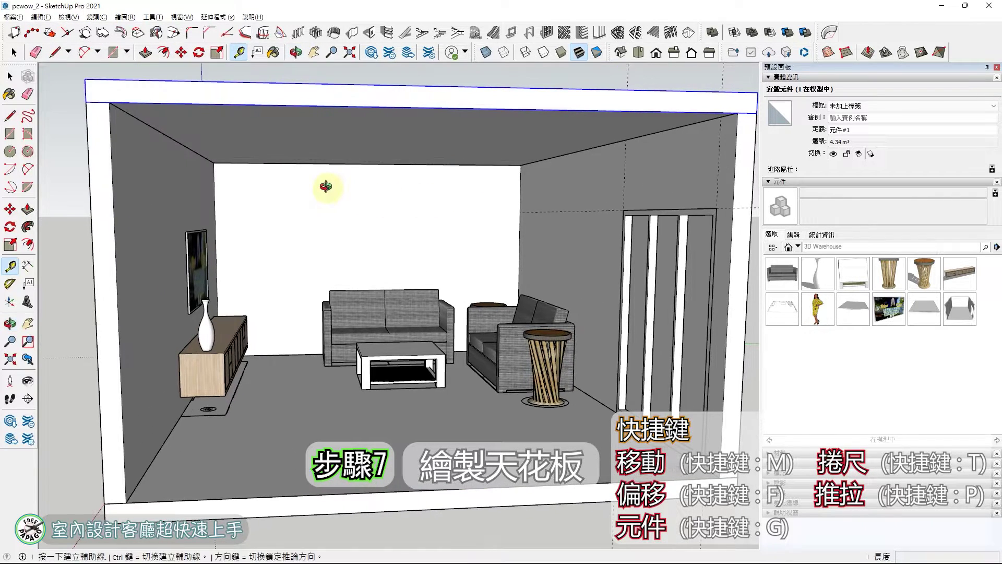
Place a guide on the ceiling parallel to the TV wall, through the midpoint of the back wall's top edge
middle_drag(327, 187, 358, 182)
scroll(256, 162, up, 3)
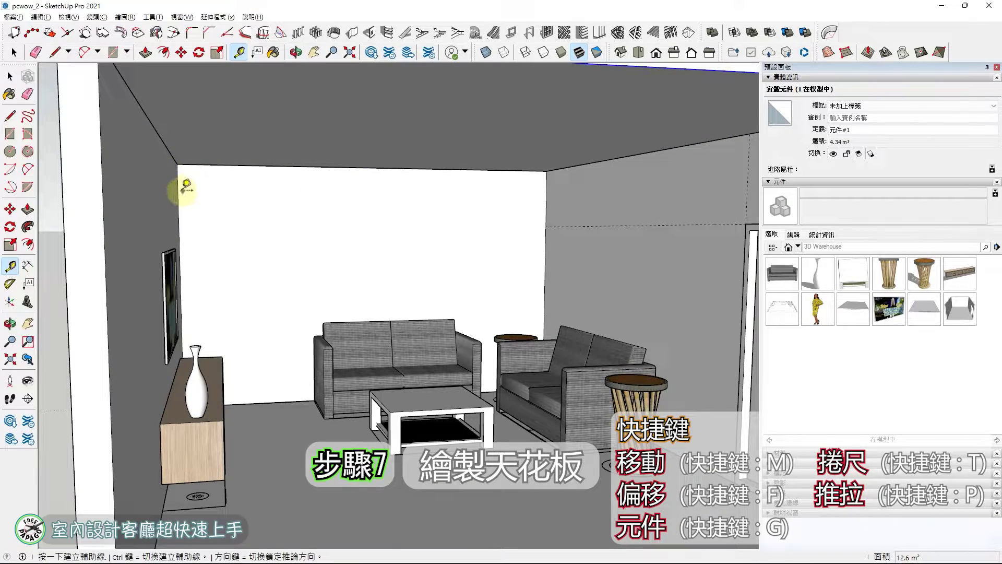
click(156, 131)
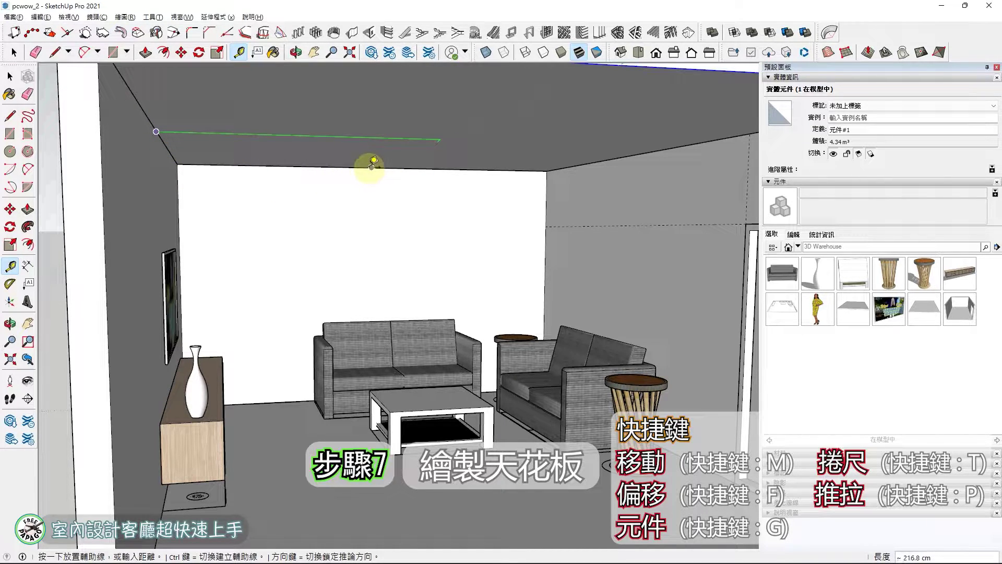
click(372, 168)
Place a guide across the ceiling parallel to the back wall, aligned with the coffee table
middle_drag(372, 168, 438, 186)
click(422, 170)
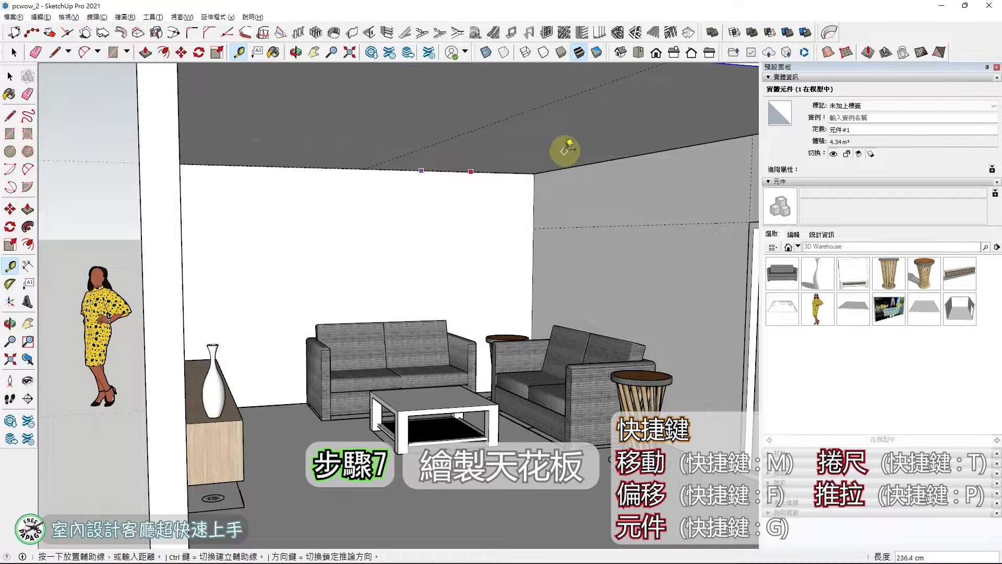
key(Escape)
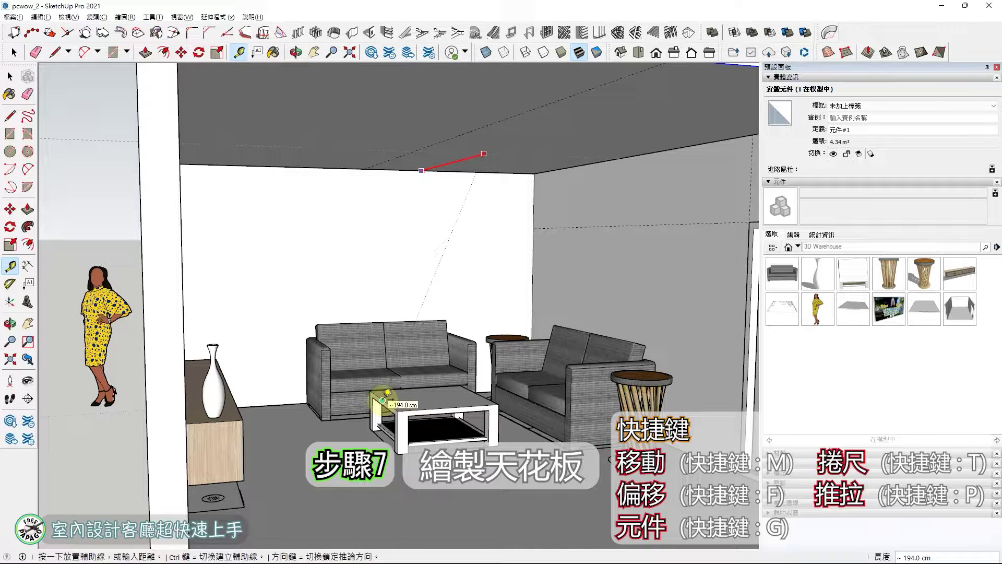
key(o)
drag(519, 245, 403, 253)
key(space)
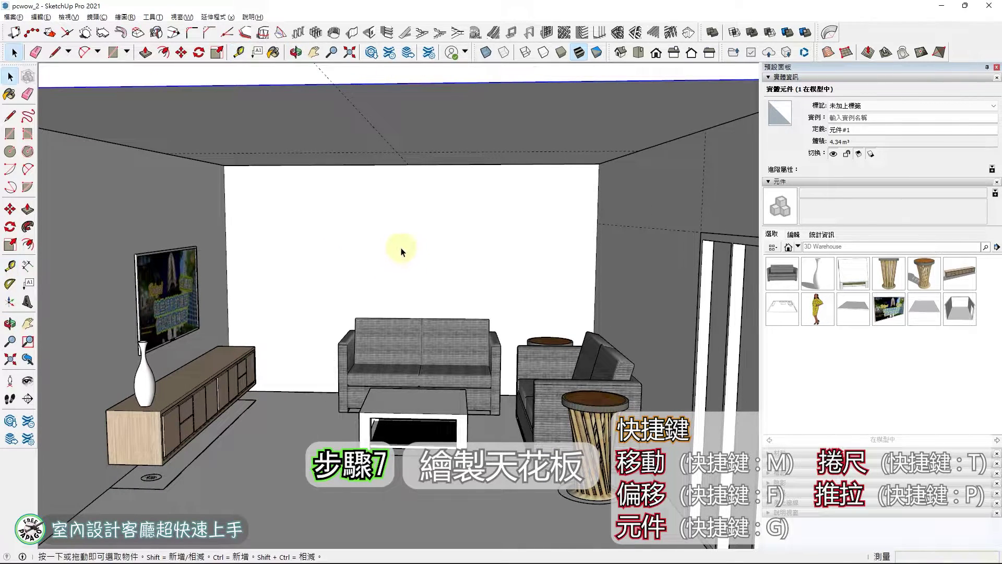
Draw a 588.1 × 450.0 cm rectangle on the ceiling's underside between its opposite inner corners
middle_drag(401, 253, 472, 210)
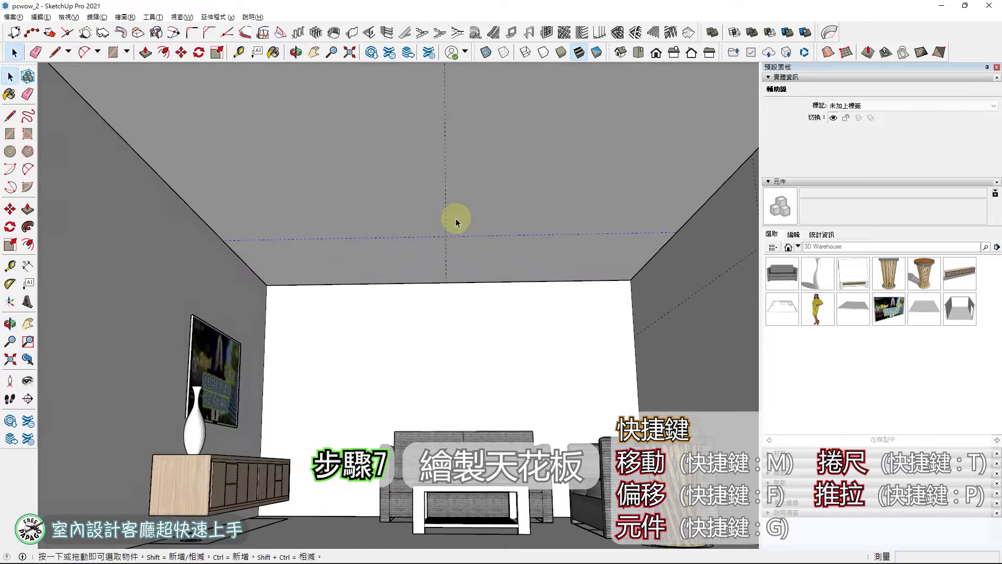
scroll(456, 220, down, 1)
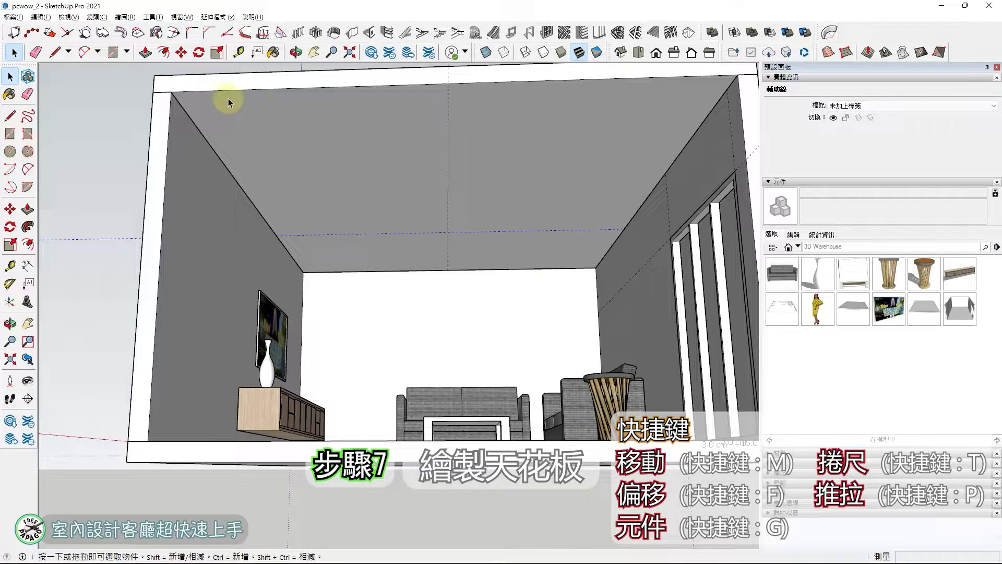
key(r)
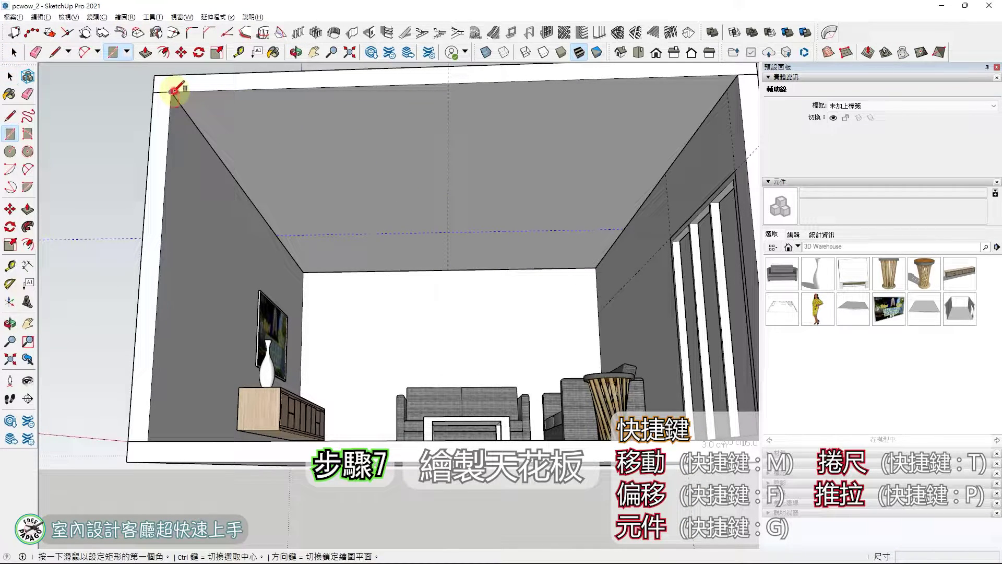
click(173, 91)
click(596, 268)
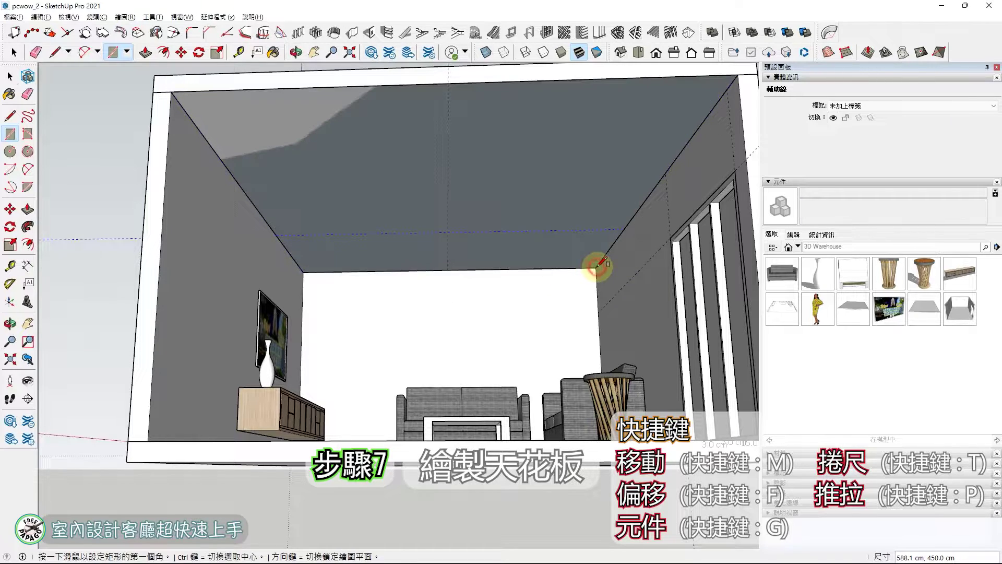
key(ctrl)
click(448, 231)
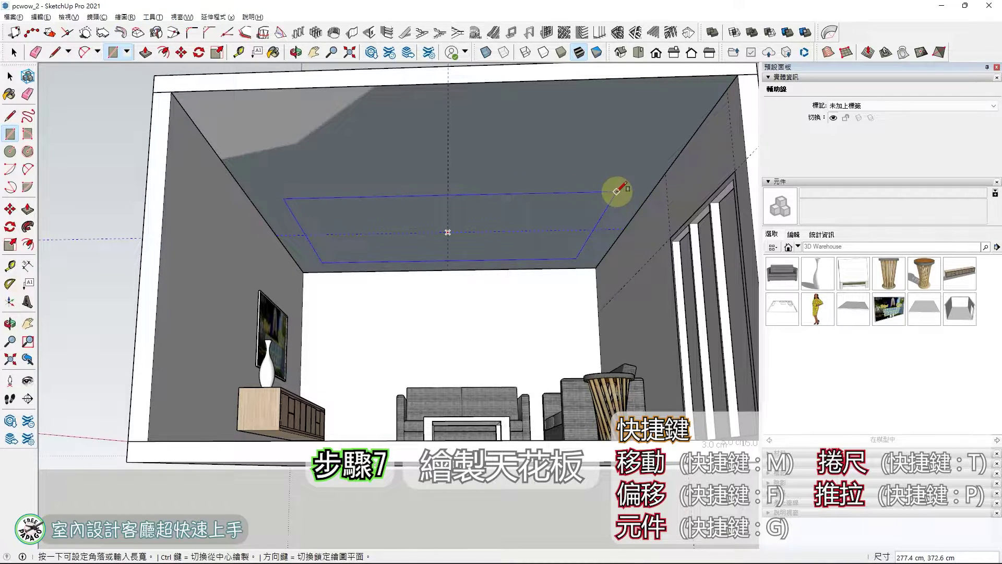
key(Escape)
Place a guide across the ceiling 345 cm from the back wall, aligned with the near end of the TV cabinet
click(9, 266)
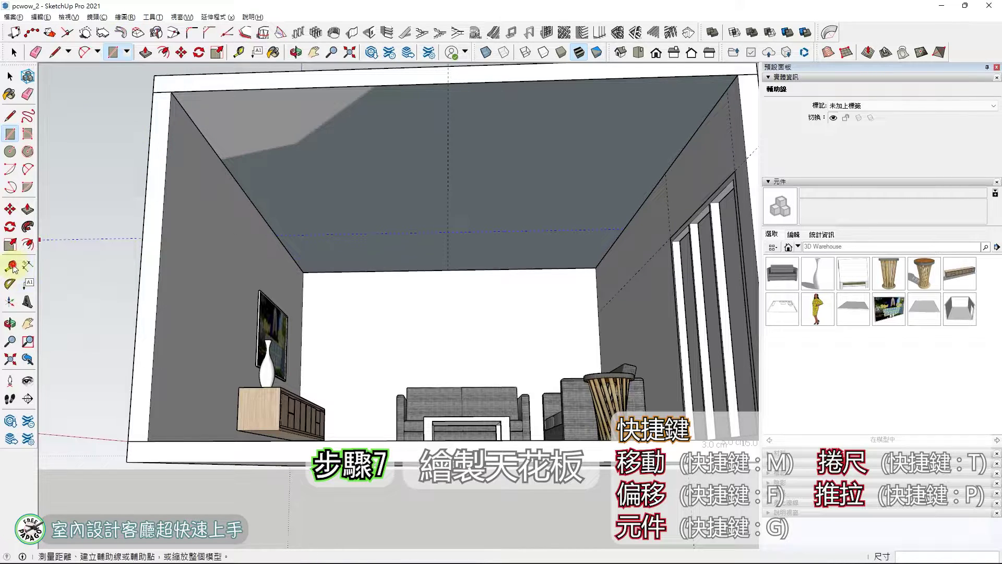
click(340, 271)
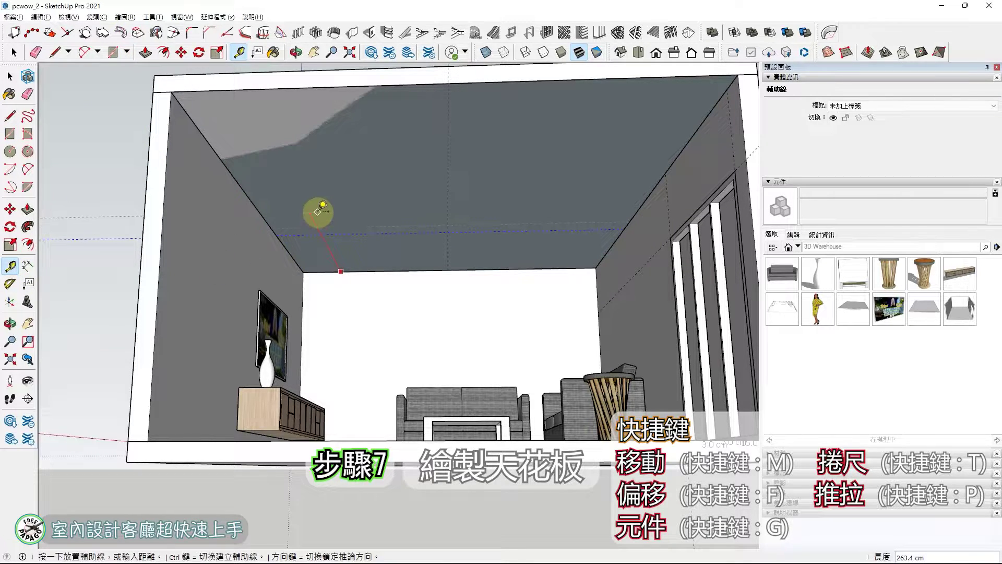
click(299, 193)
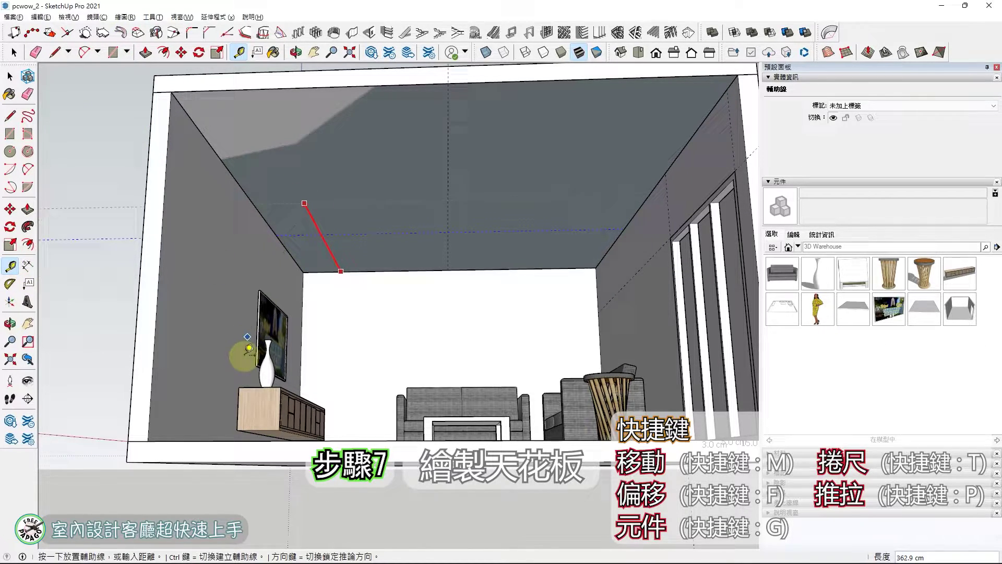
click(238, 388)
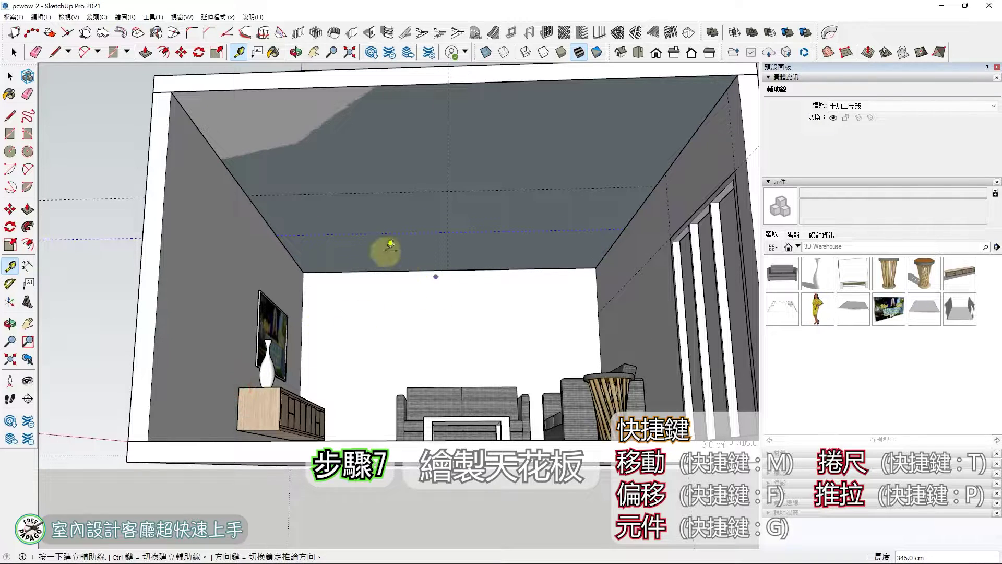
Draw a rectangle about 302 × 383.2 cm on the ceiling's underside, centred on the intersection of the guides
click(10, 134)
key(ctrl)
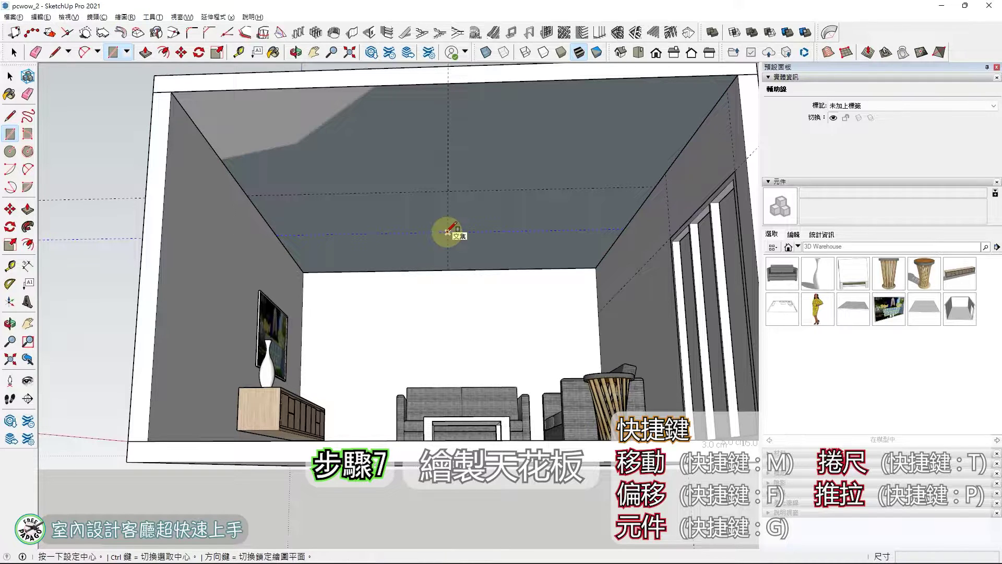
click(448, 232)
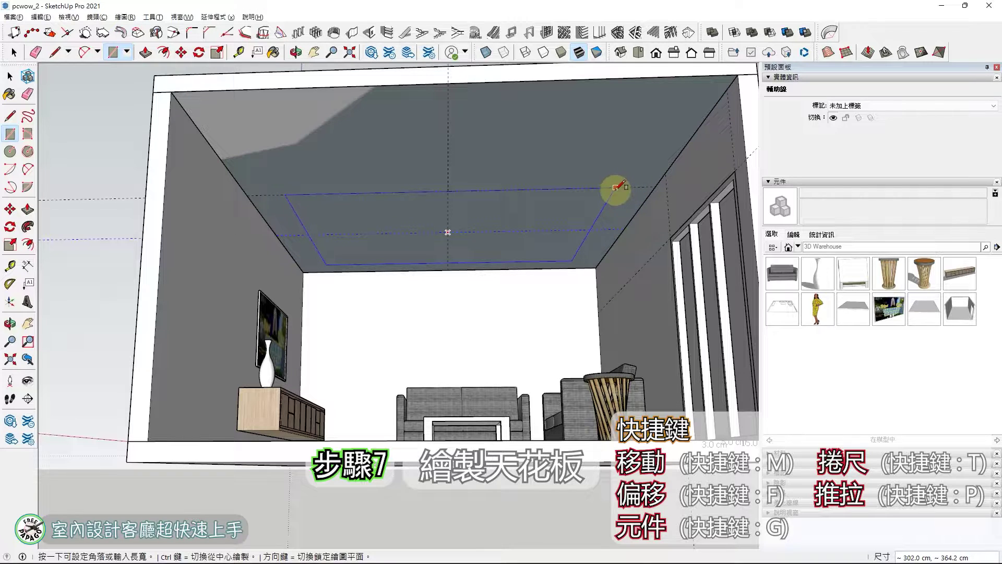
click(626, 187)
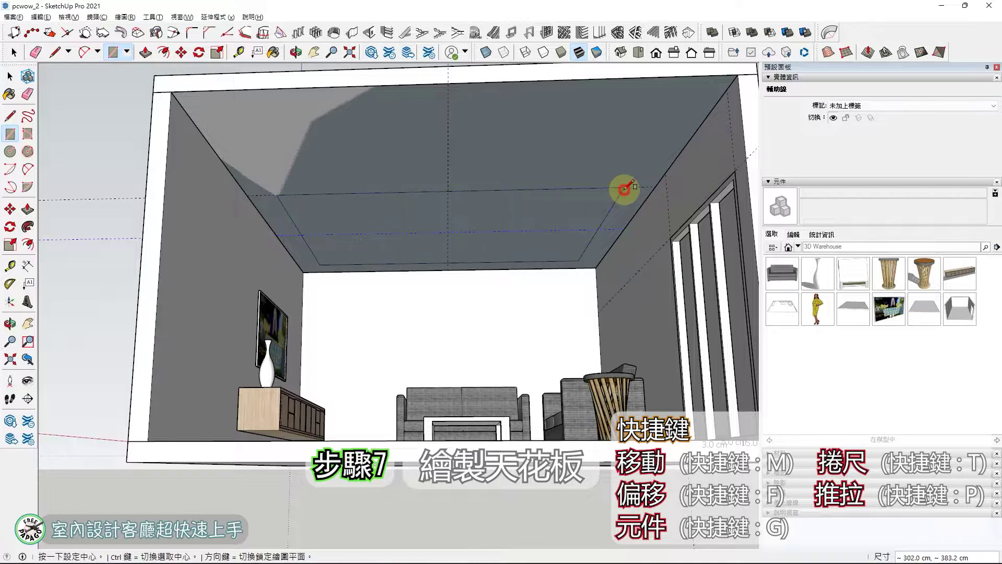
Push/Pull the ceiling face surrounding the centred rectangle down 30 cm, leaving the rectangle as a recess
mouse_move(548, 228)
middle_down()
mouse_move(515, 230)
mouse_move(559, 245)
mouse_move(541, 230)
middle_up()
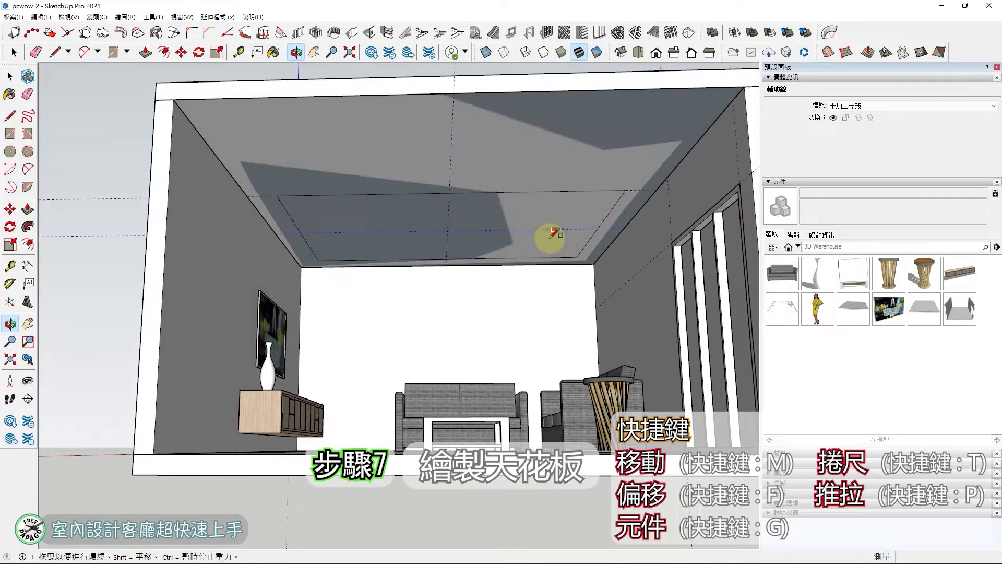
key(space)
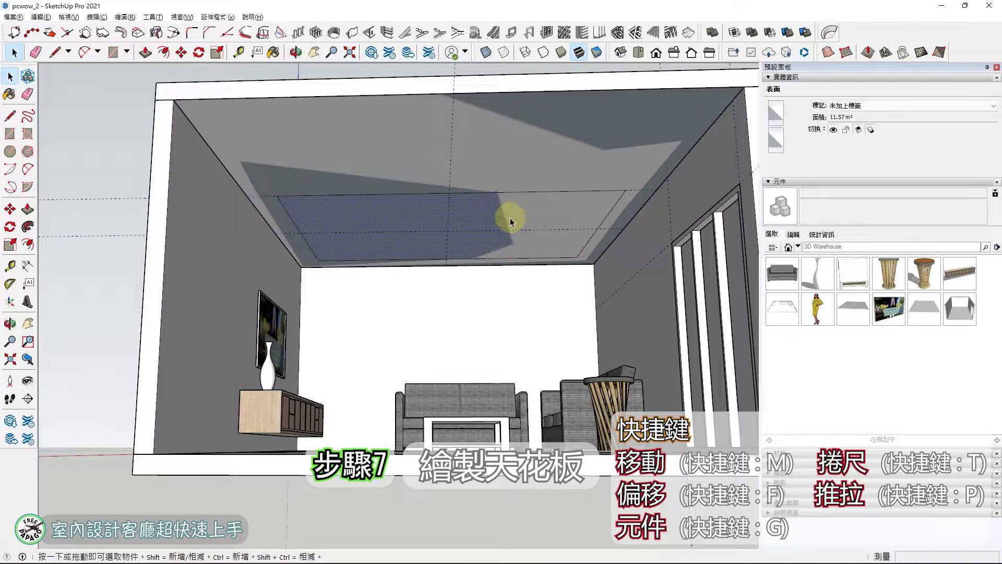
click(531, 165)
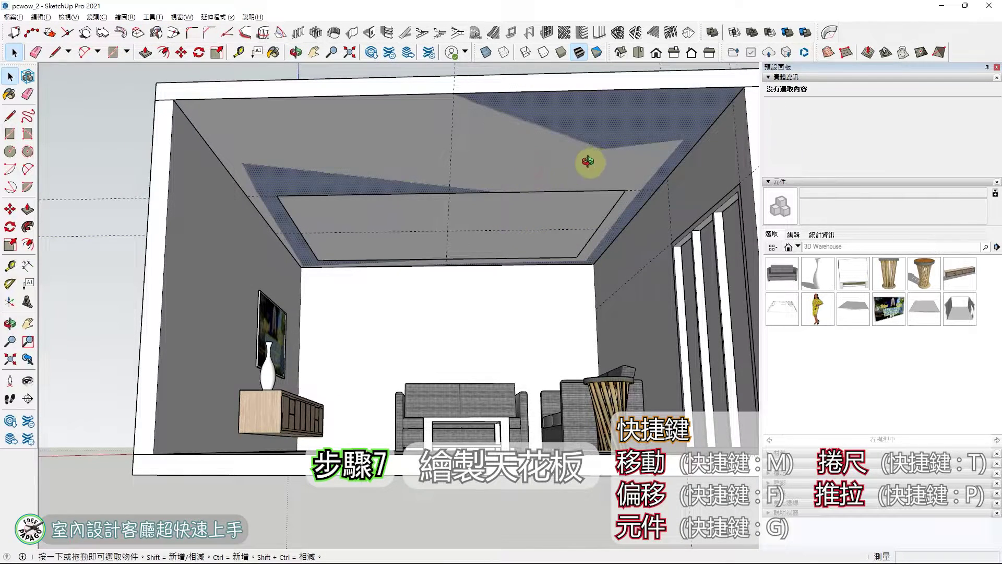
middle_drag(590, 162, 586, 165)
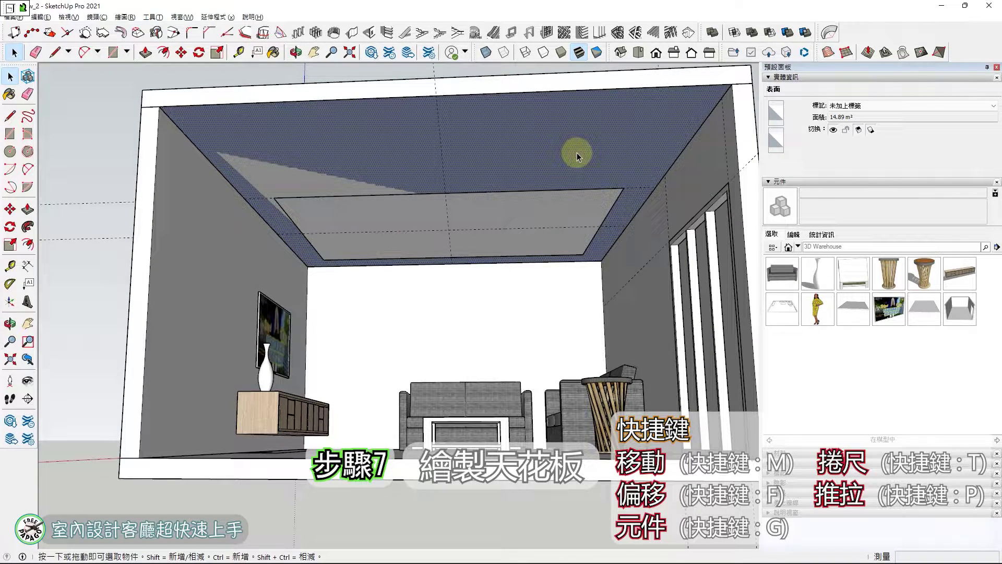
key(p)
click(597, 153)
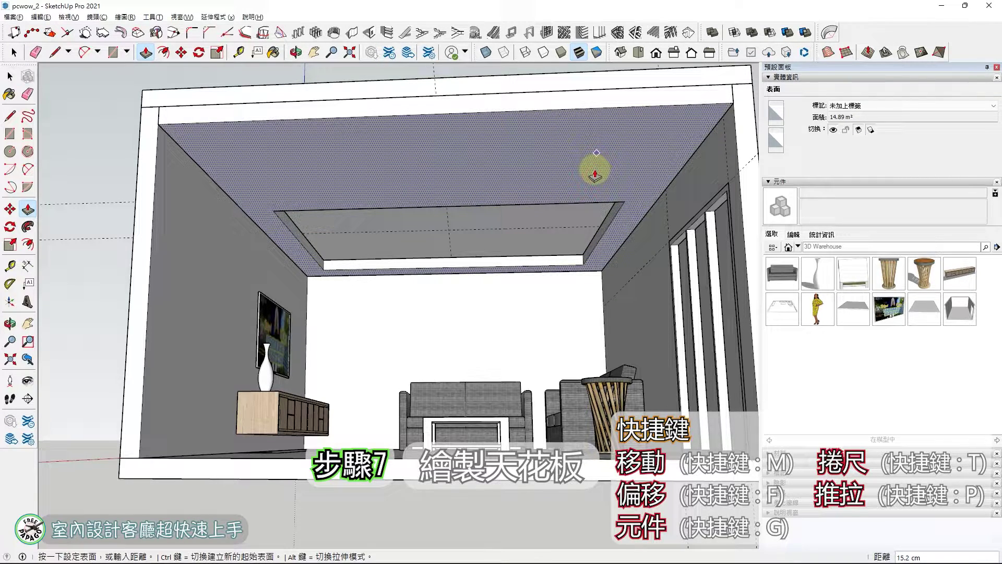
text(30)
key(Return)
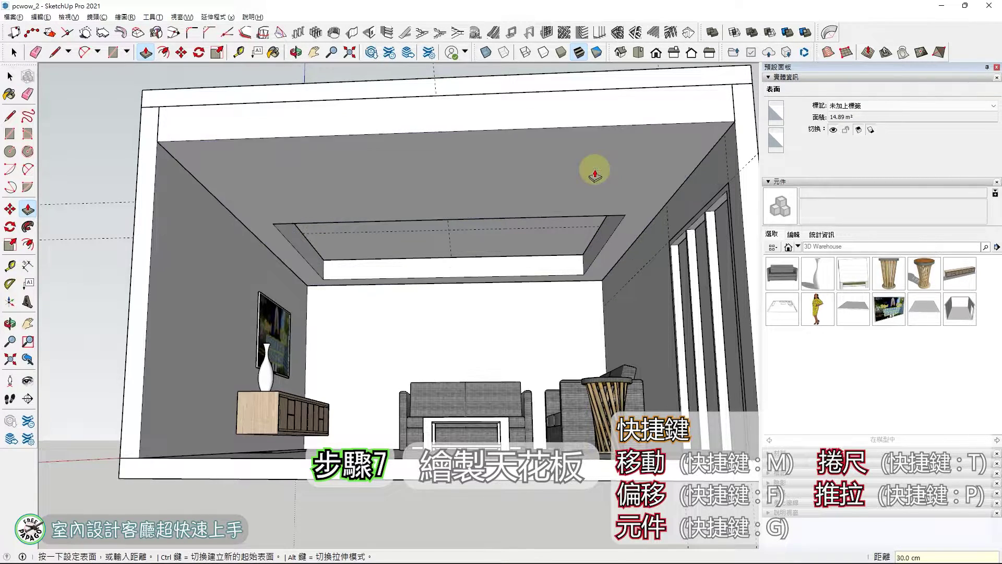
Make a component named 造型天花板 from all connected geometry of the lowered ceiling border
middle_drag(469, 220, 466, 230)
scroll(438, 266, up, 3)
mouse_move(430, 257)
middle_down()
mouse_move(448, 253)
mouse_move(438, 260)
middle_up()
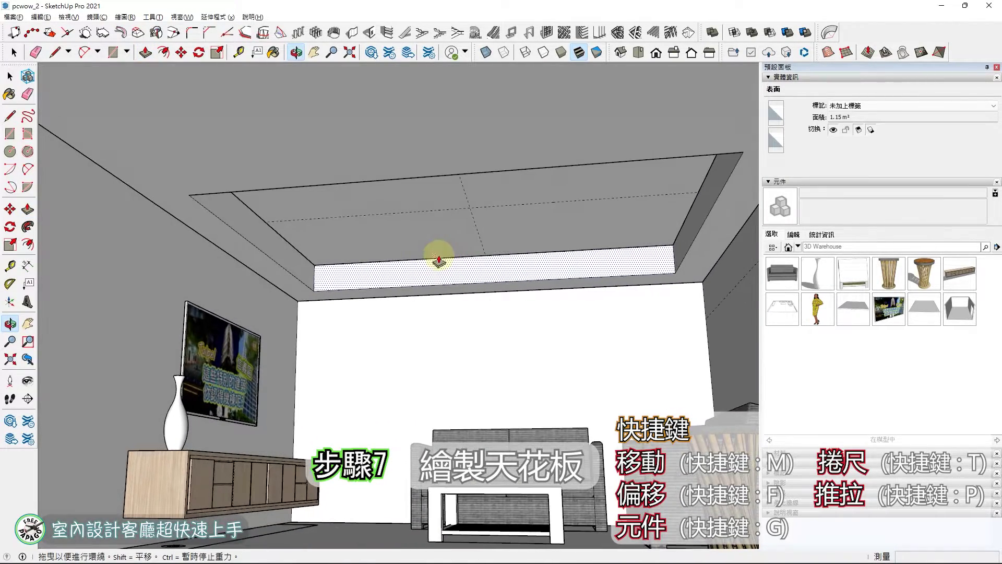
key(space)
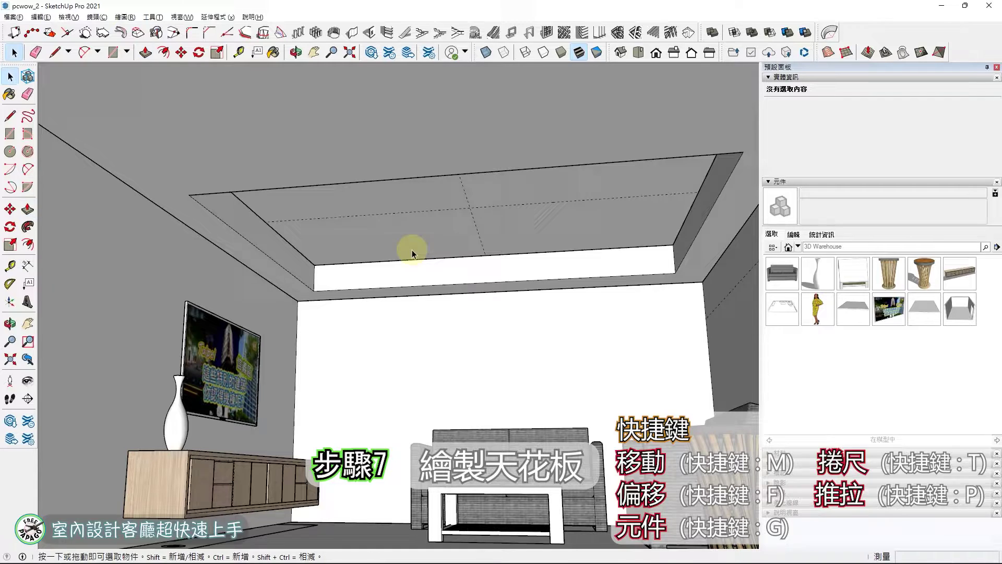
triple_click(407, 280)
text(g)
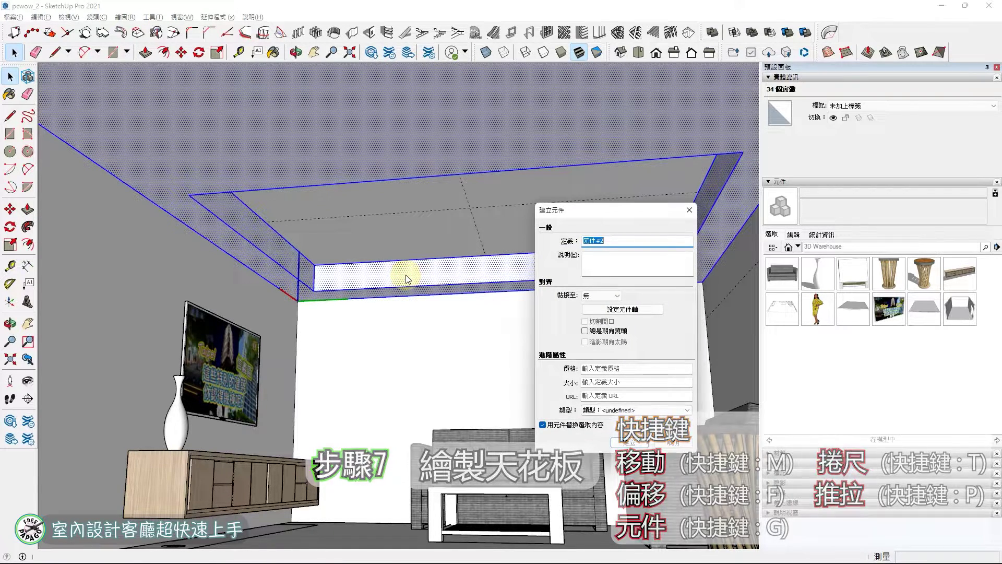
text(ㄗㄠ)
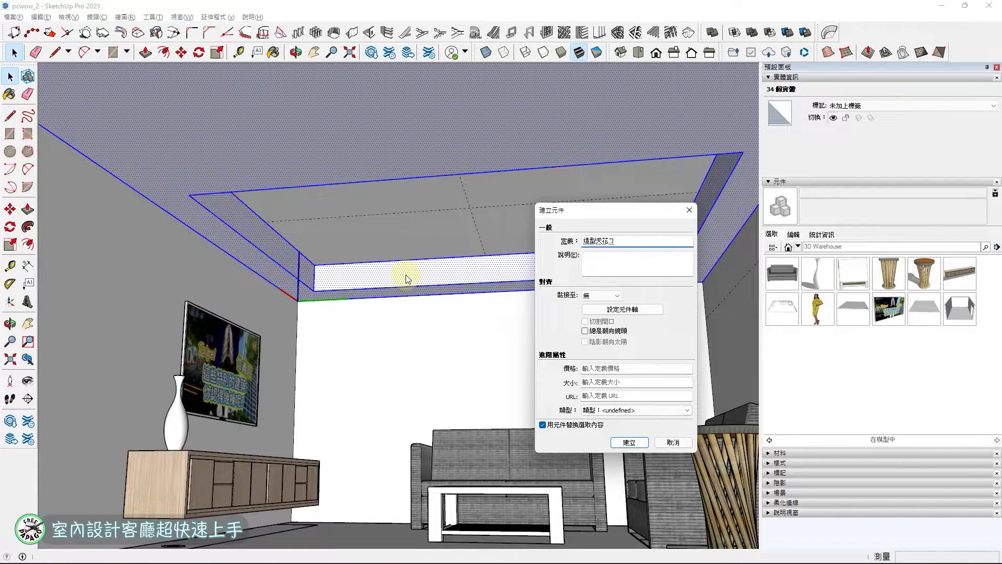
text(ㄢˇ)
key(Return)
key(Return)
Draw a rectangle covering the ceiling recess opening between its opposite lower corners
middle_drag(427, 282, 463, 253)
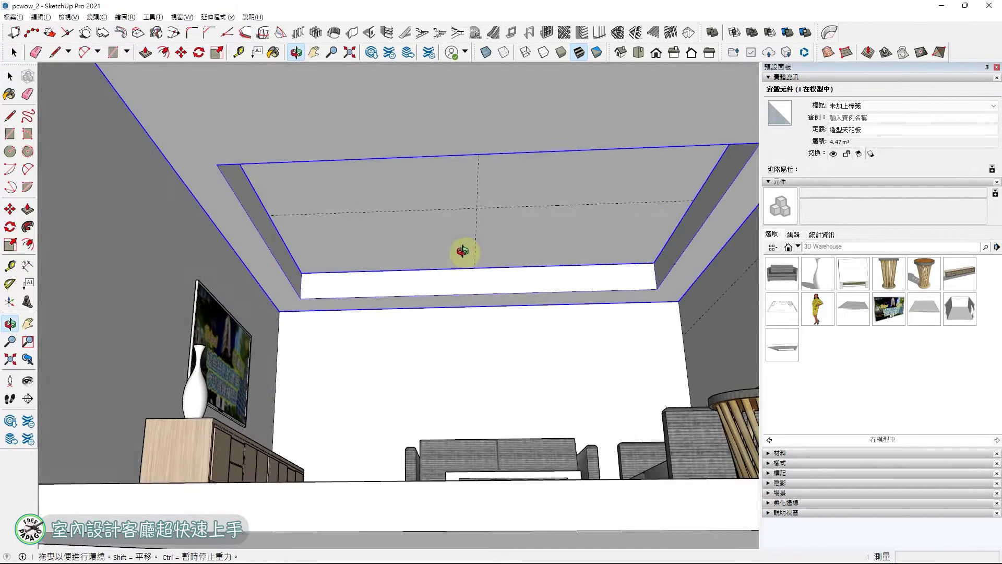
middle_drag(522, 271, 483, 271)
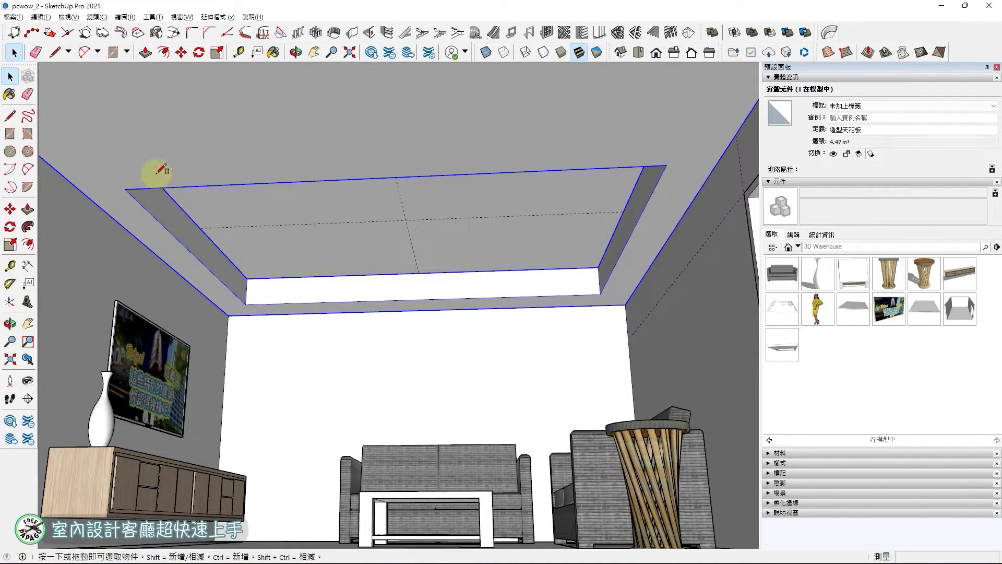
key(r)
click(125, 190)
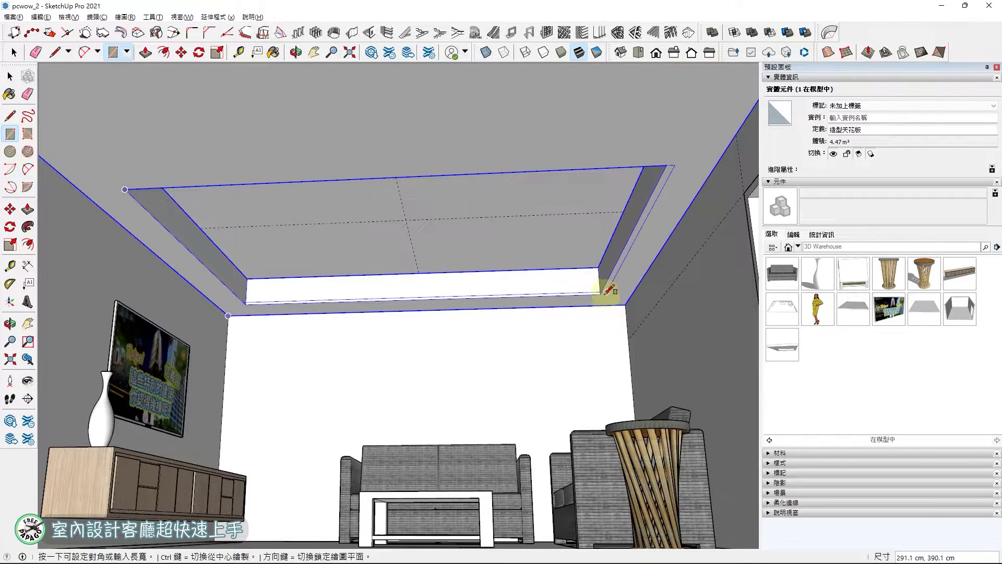
click(600, 294)
Offset the rectangle's outline inward to form a border strip, and delete the inner face to reopen the recess
key(f)
click(601, 175)
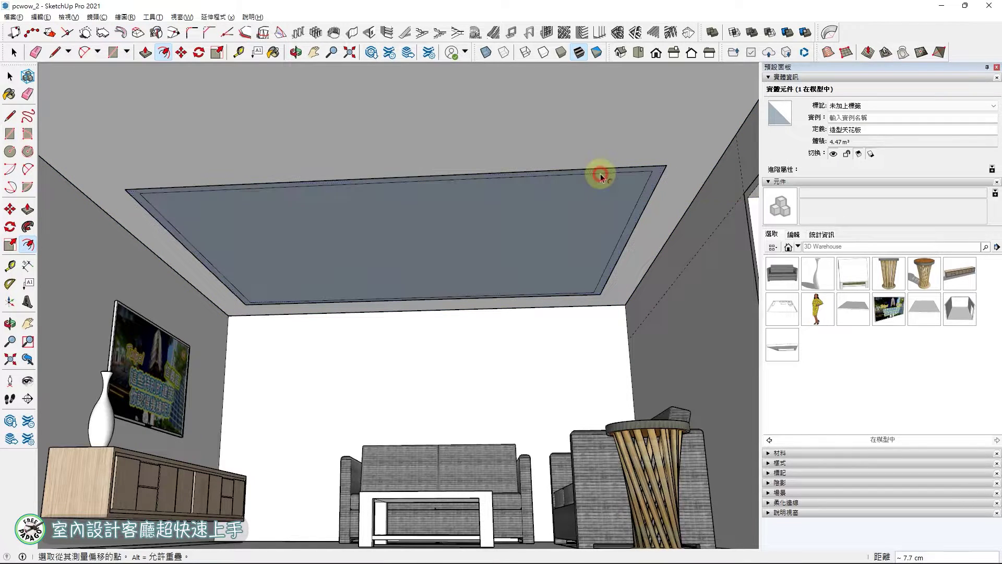
key(ctrl+z)
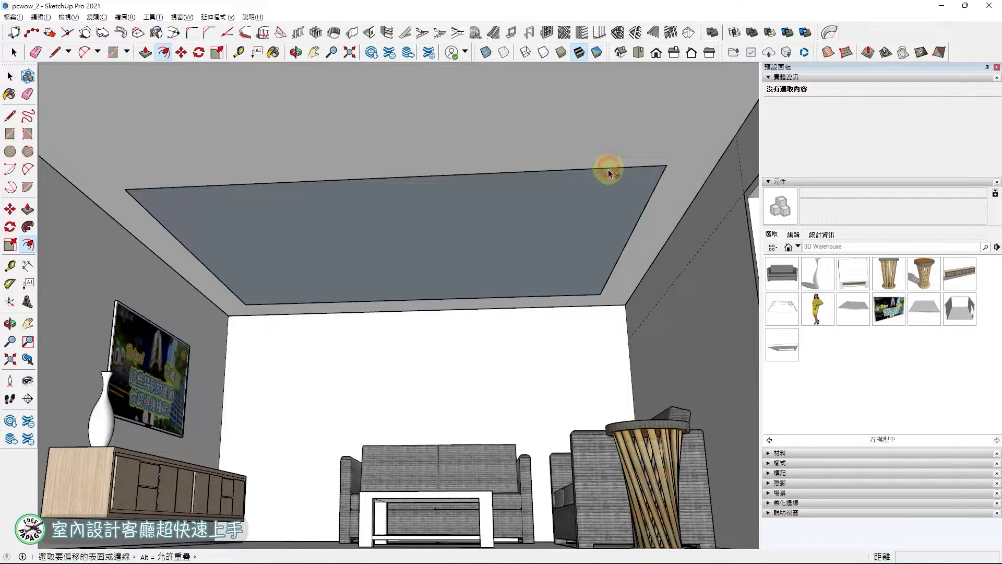
click(609, 175)
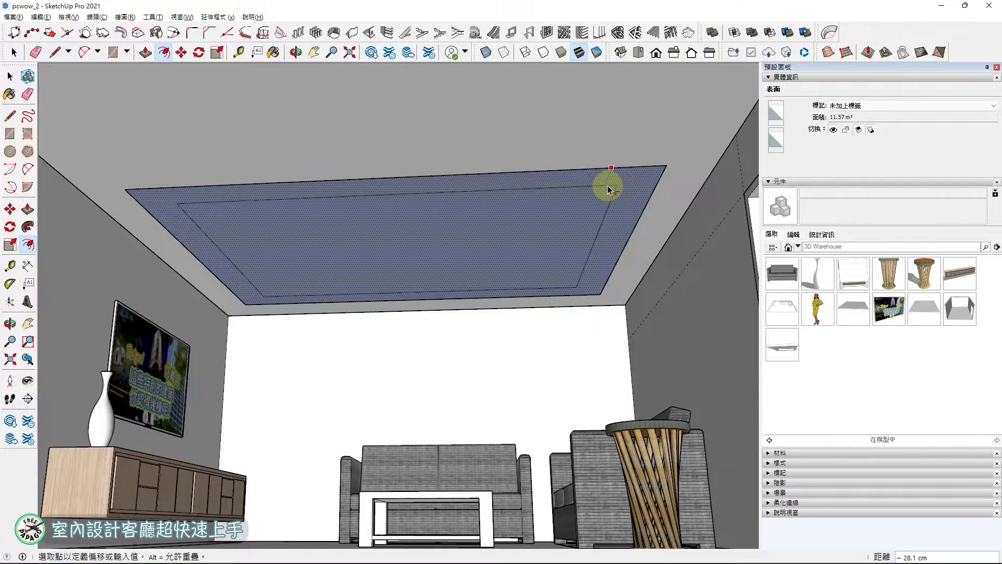
key(Return)
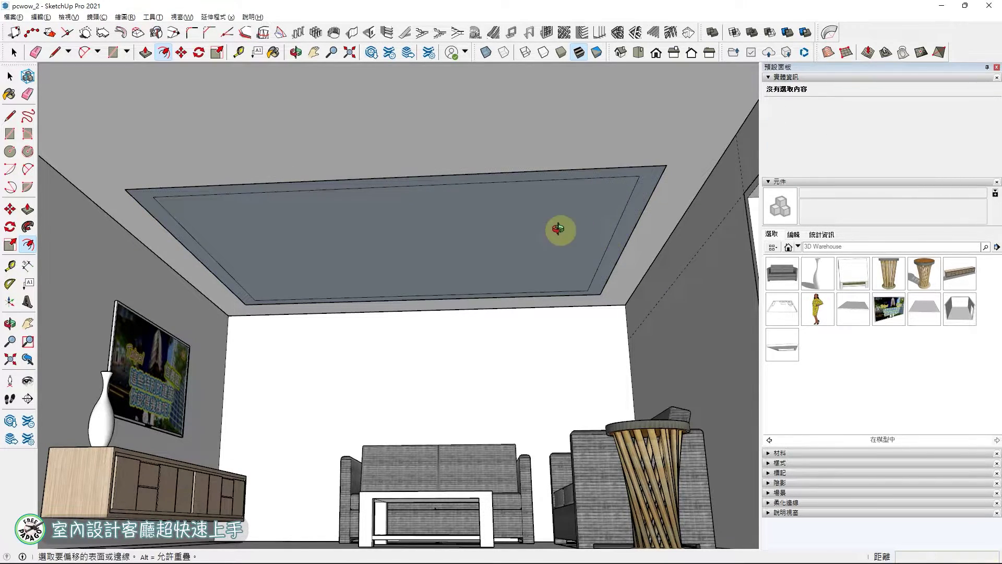
middle_drag(558, 230, 526, 226)
key(space)
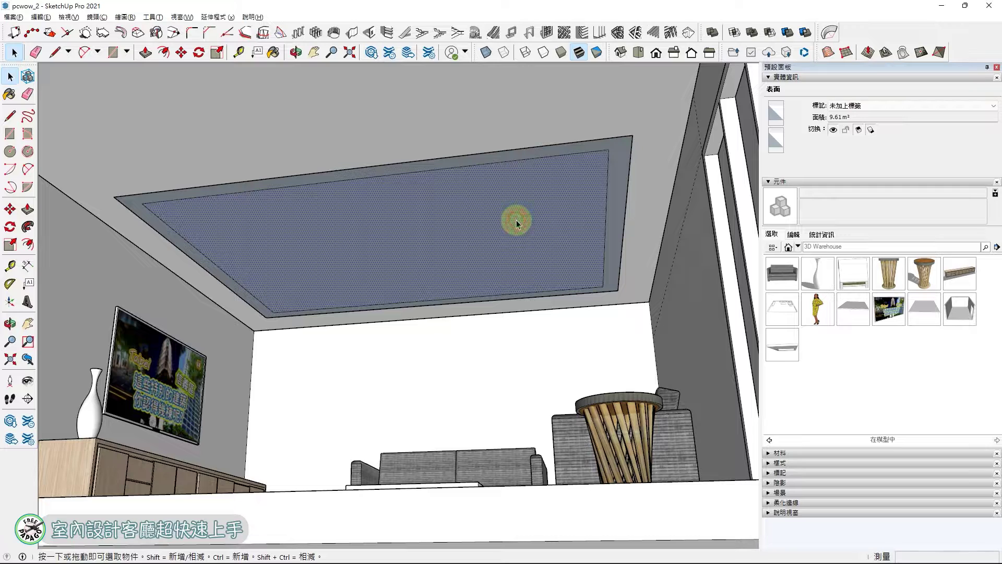
key(Delete)
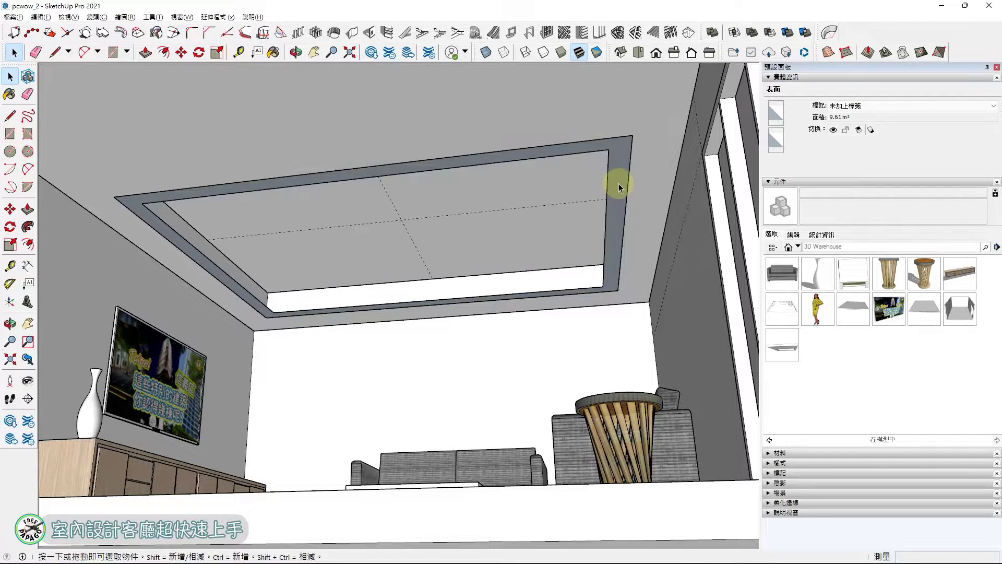
Push/Pull the border strip around the recess opening 15 cm up into the recess
key(p)
click(619, 188)
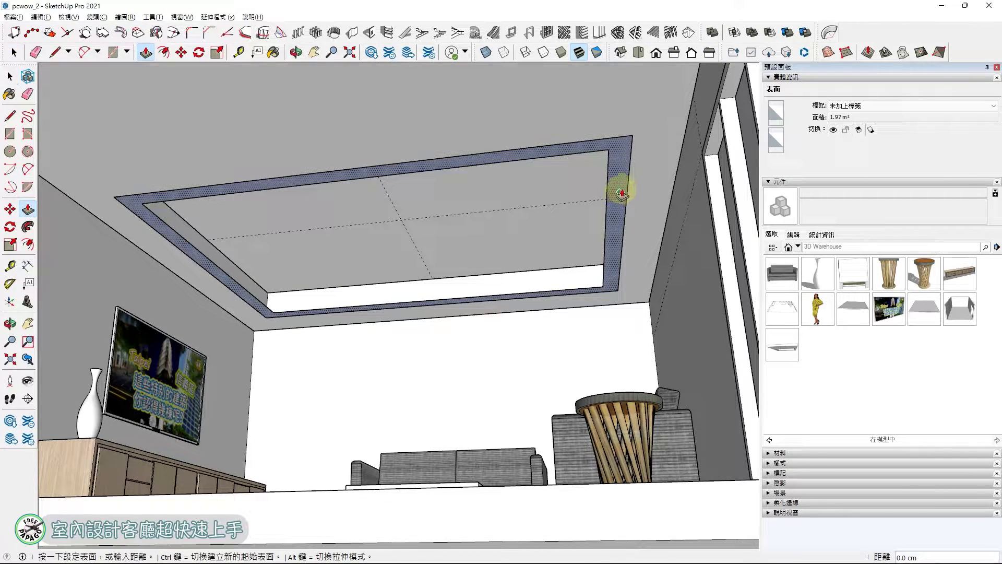
scroll(358, 105, up, 3)
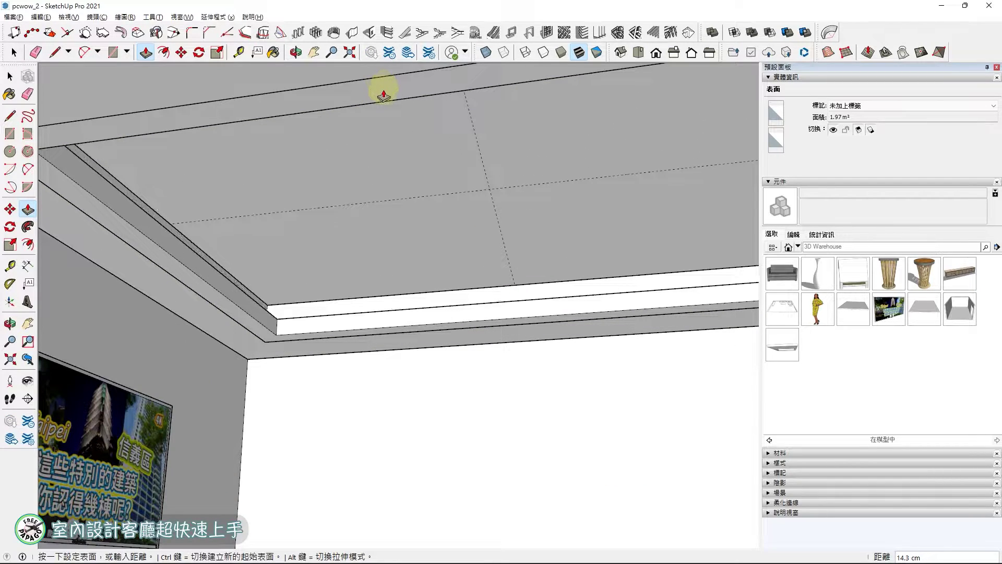
text(15)
key(Return)
Make a component named 間接照明 from all connected geometry of the raised border strip
middle_drag(408, 328, 450, 329)
scroll(450, 331, down, 2)
shift+middle_drag(538, 336, 440, 302)
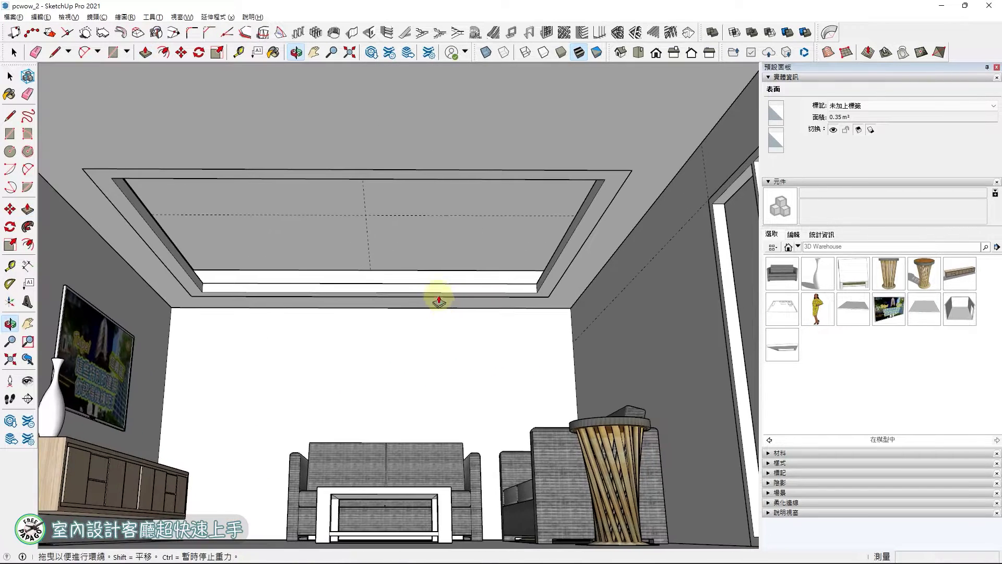
key(space)
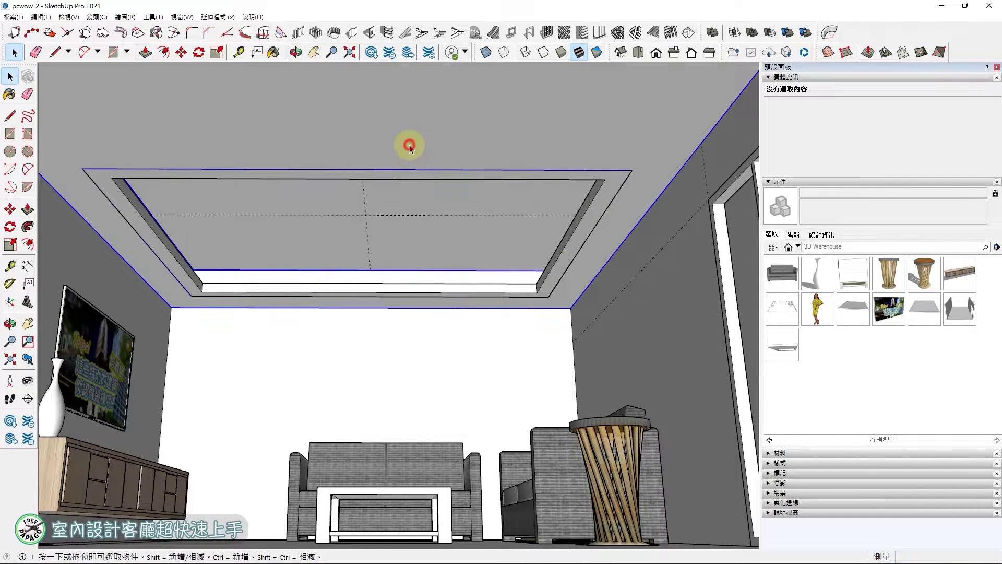
click(599, 205)
middle_drag(604, 204, 597, 214)
click(466, 176)
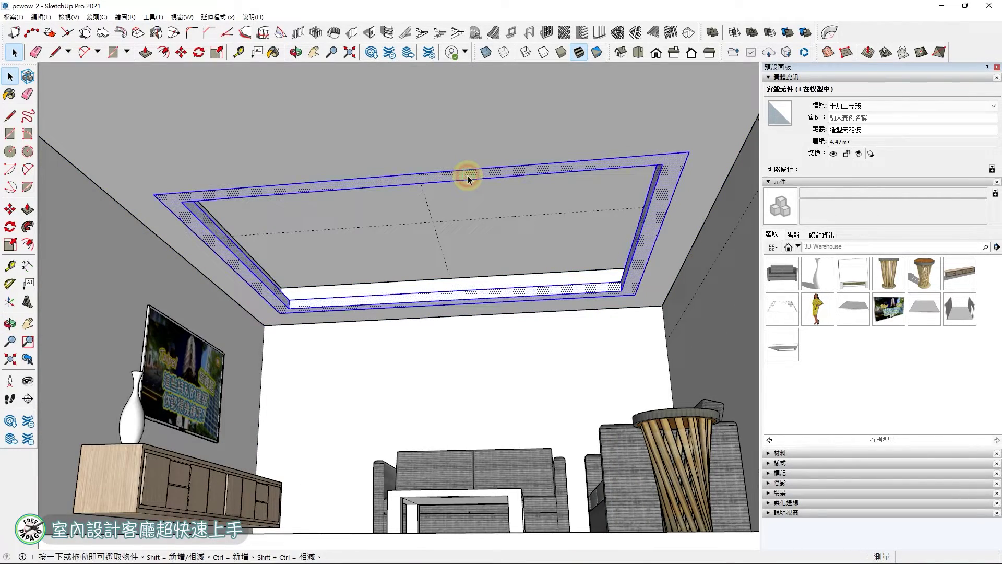
double_click(467, 179)
text(g)
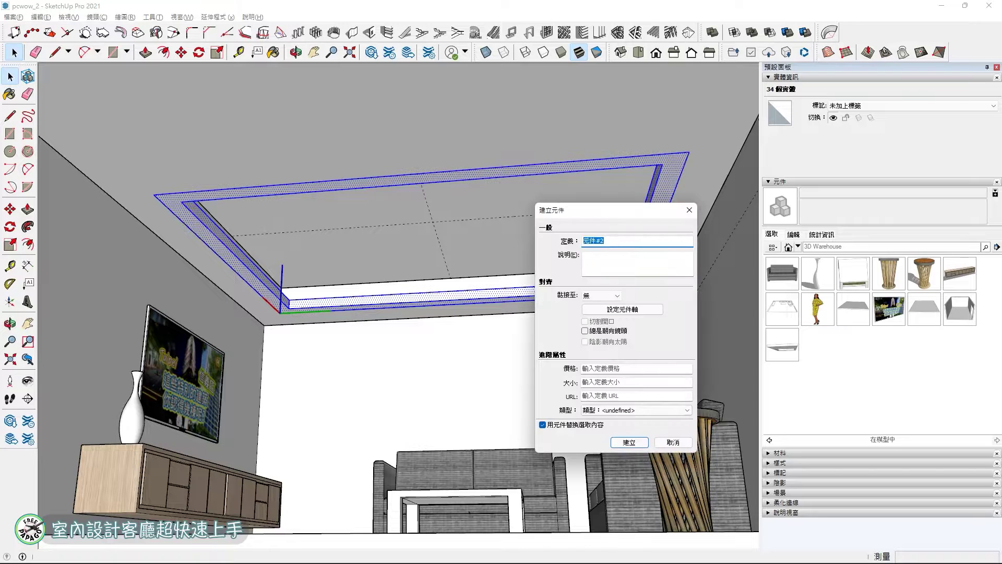
text(R)
text(間接燈)
text(照明)
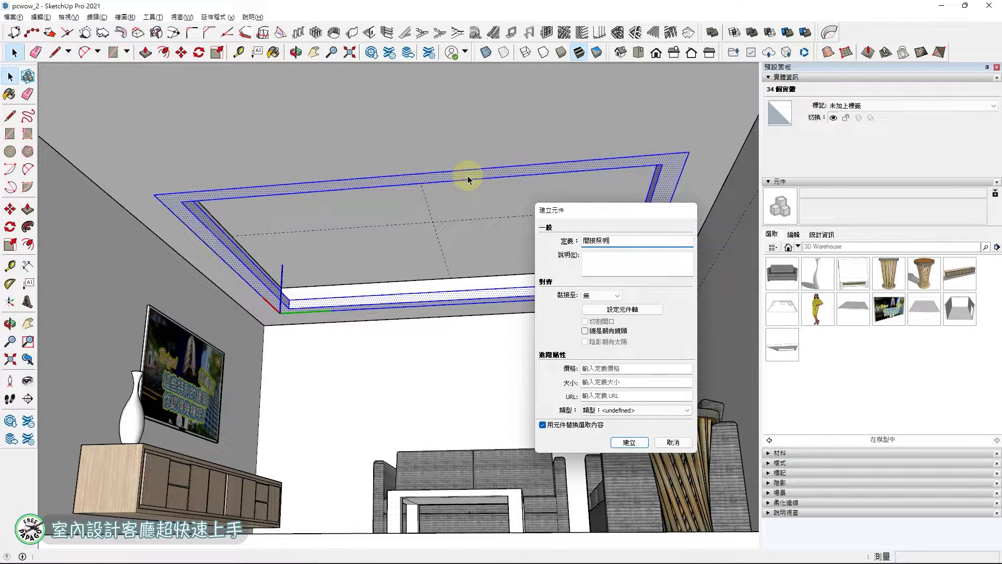
key(Return)
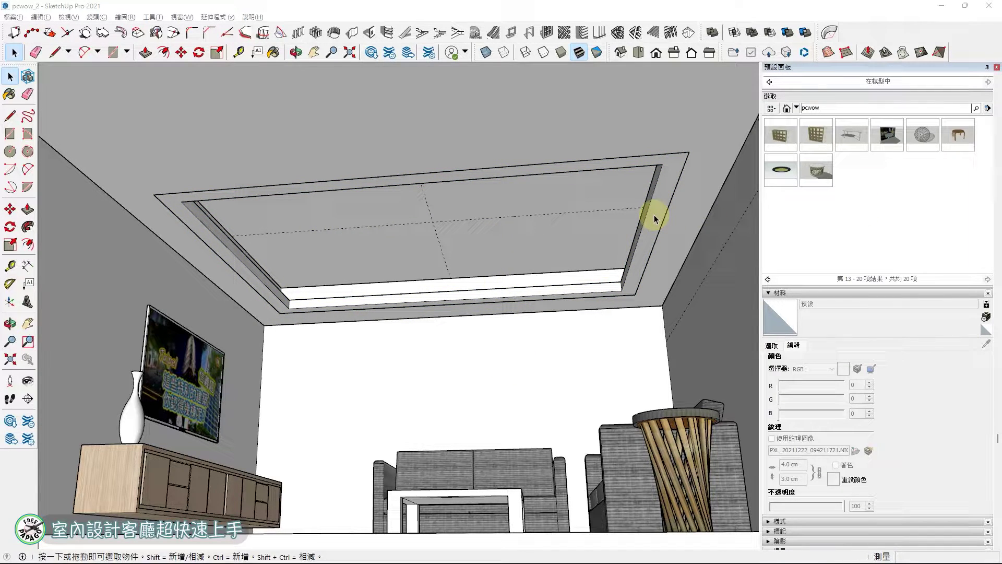
Insert the round lamp from the first page of pcwow 3D Warehouse results and place it on the coffee table
click(769, 279)
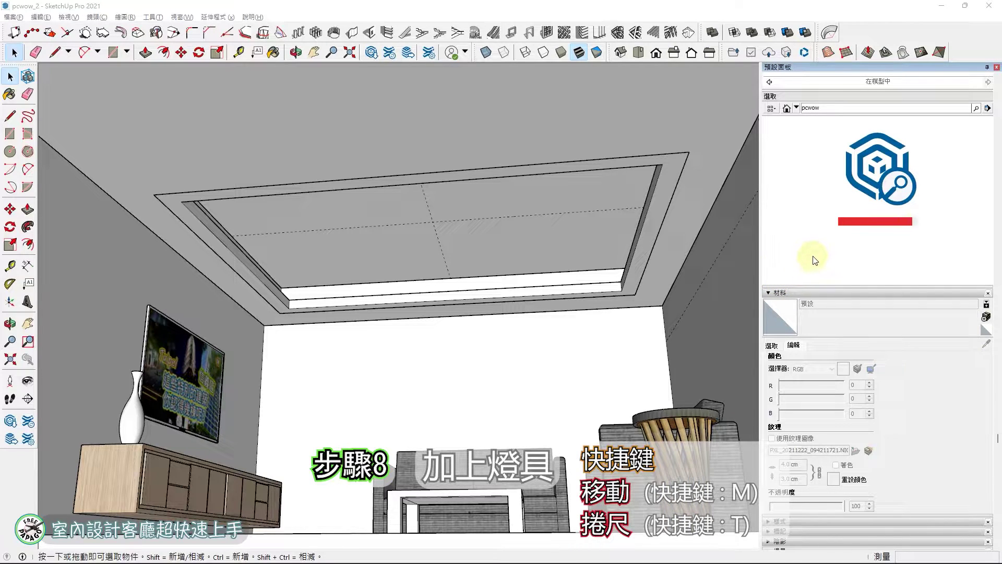
click(815, 136)
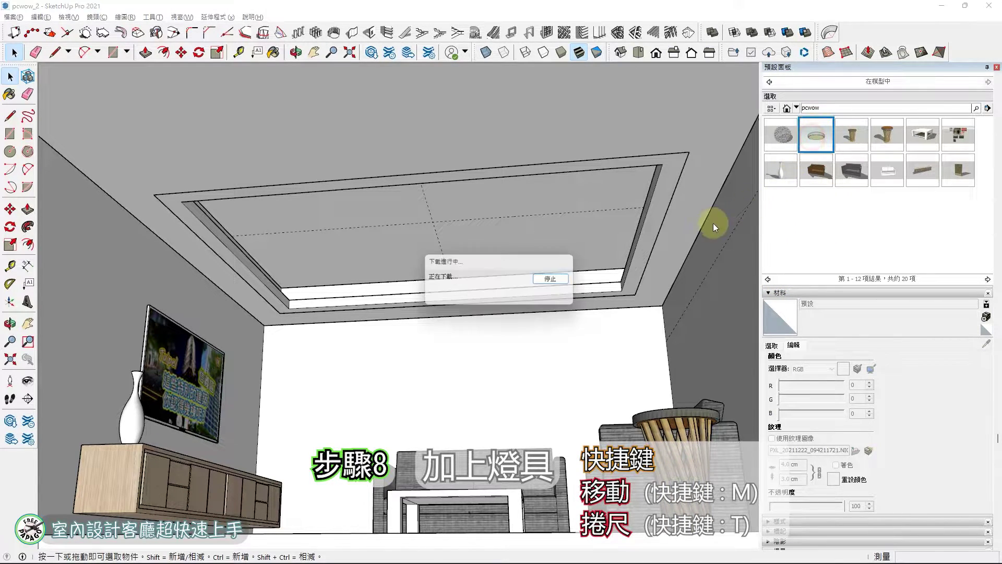
middle_drag(428, 429, 450, 489)
click(402, 492)
Draw a reference line across the middle of the round lamp's top to mark its centre
scroll(448, 460, up, 3)
key(m)
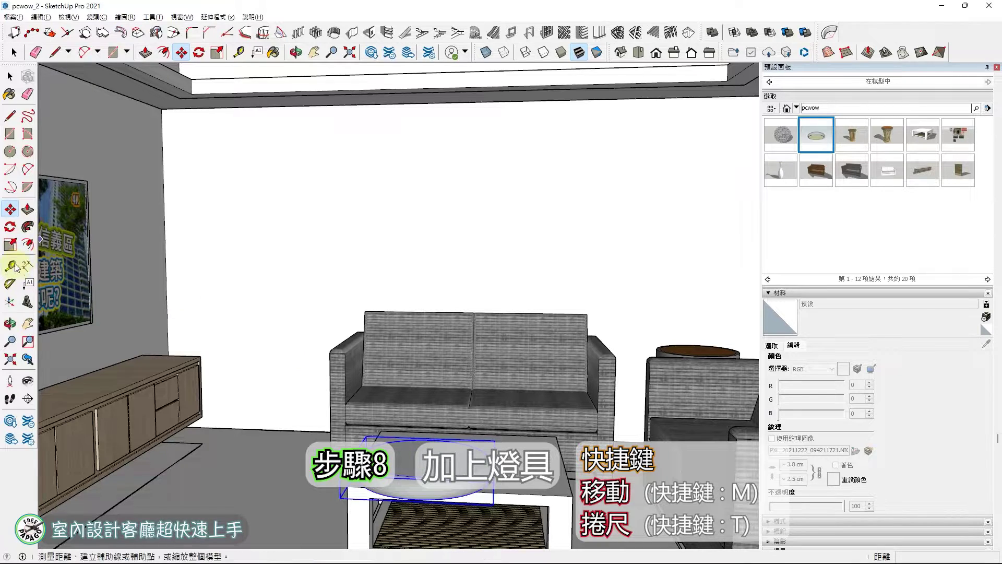
click(10, 116)
scroll(441, 528, up, 5)
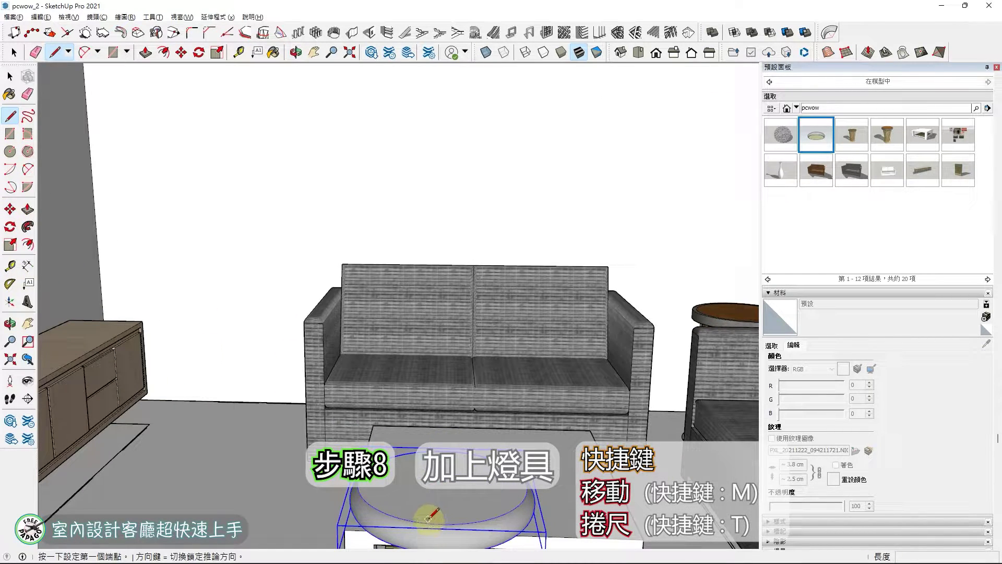
middle_drag(448, 512, 501, 499)
scroll(417, 470, up, 2)
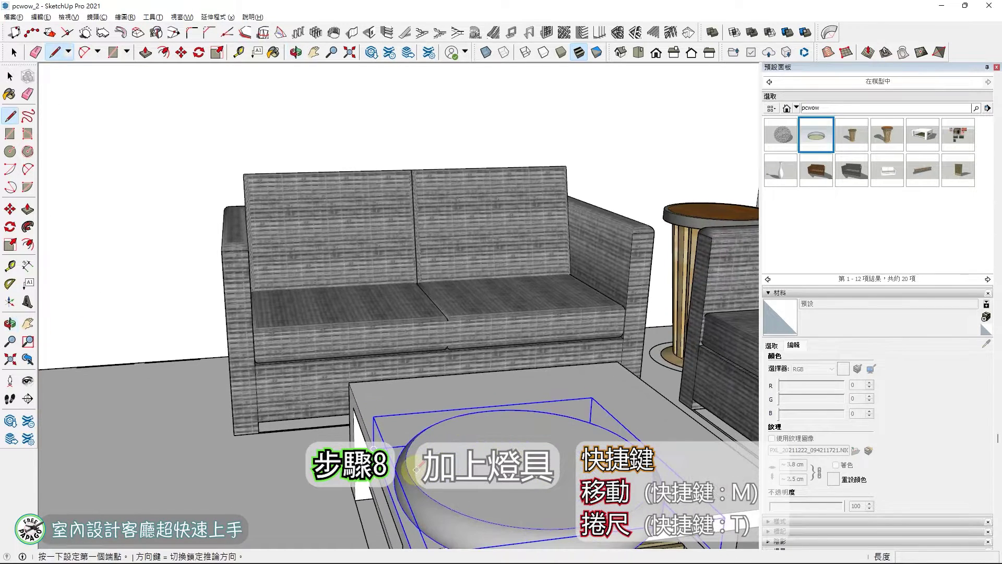
click(408, 472)
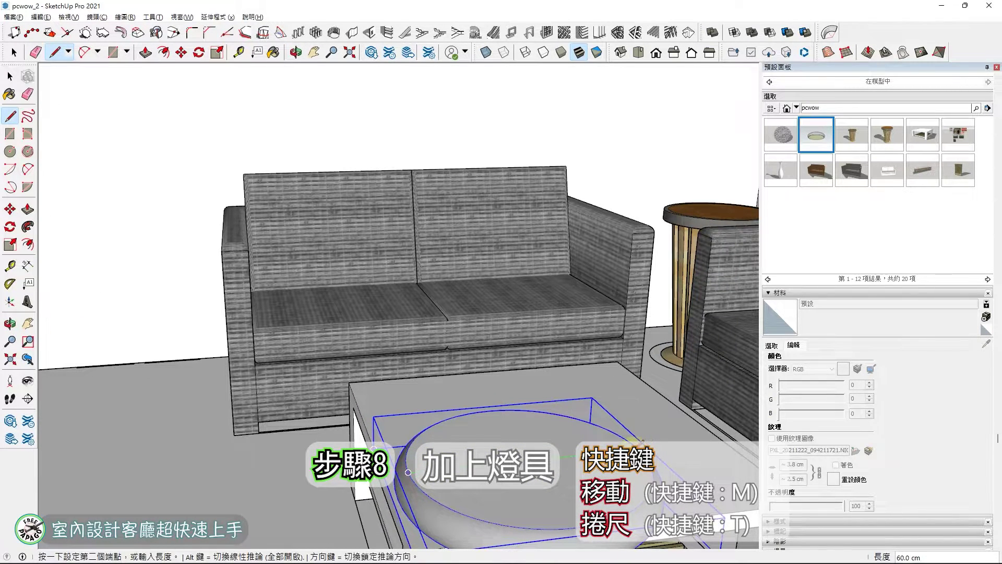
middle_drag(642, 441, 459, 448)
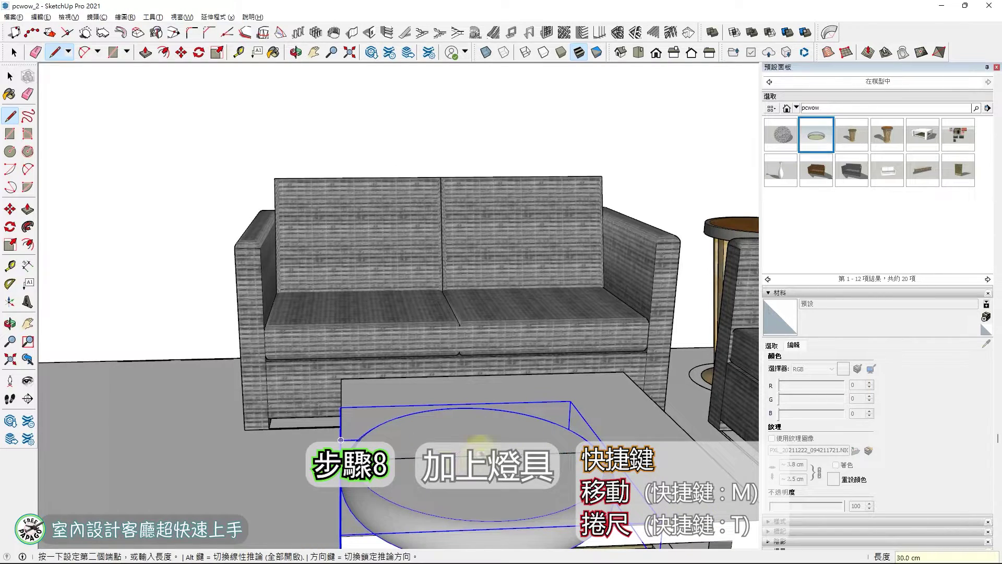
key(space)
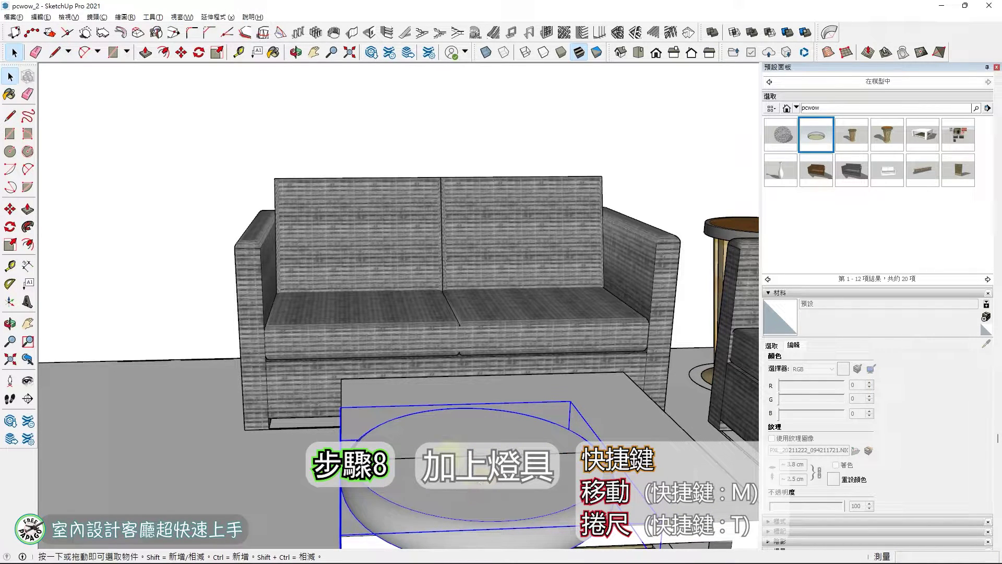
Move the round lamp by its top centre to the crossing of the guides on the recessed ceiling
click(9, 209)
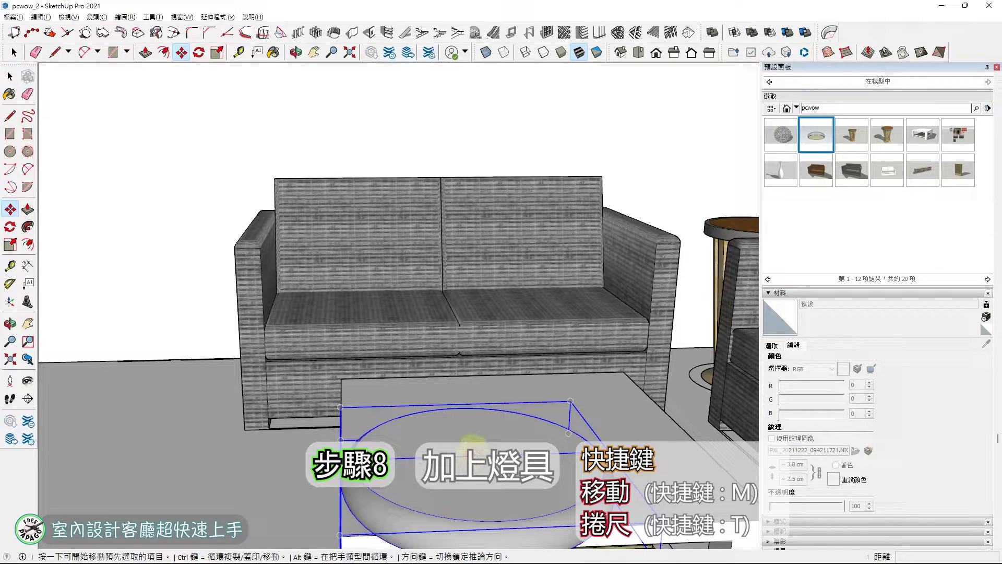
click(473, 450)
scroll(508, 313, down, 3)
middle_drag(459, 277, 553, 173)
shift+middle_drag(442, 320, 431, 436)
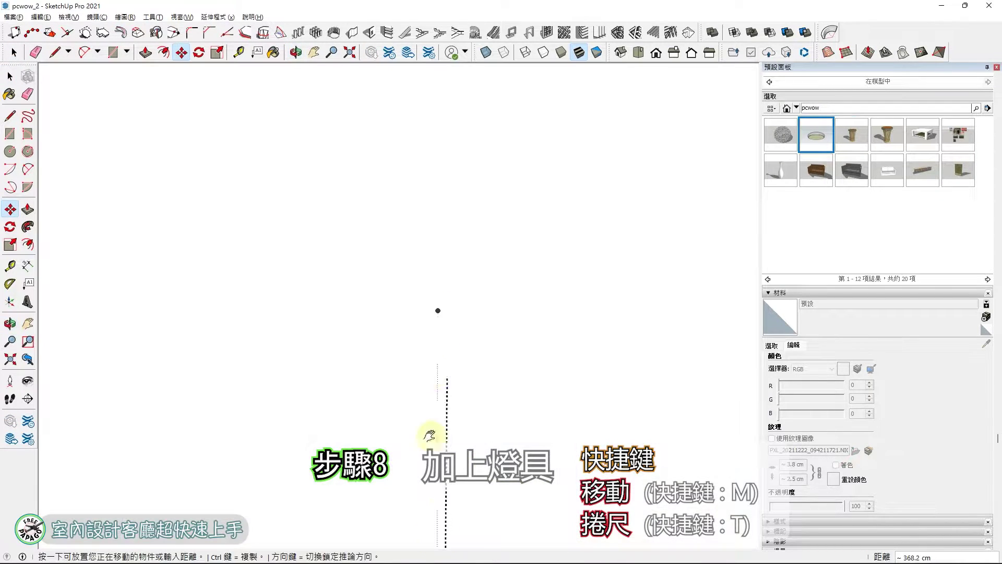
shift+middle_drag(448, 208, 449, 505)
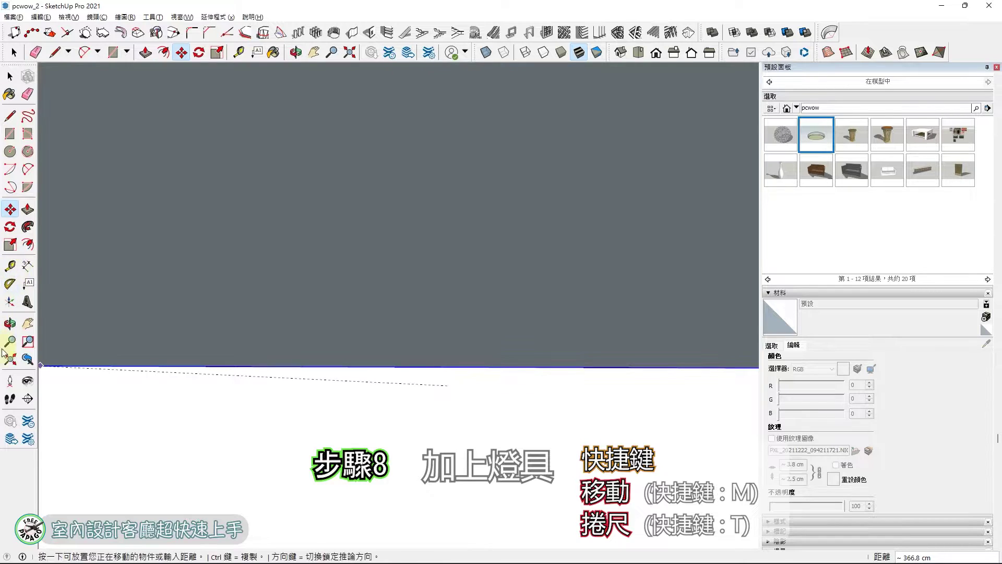
click(10, 359)
scroll(397, 276, up, 2)
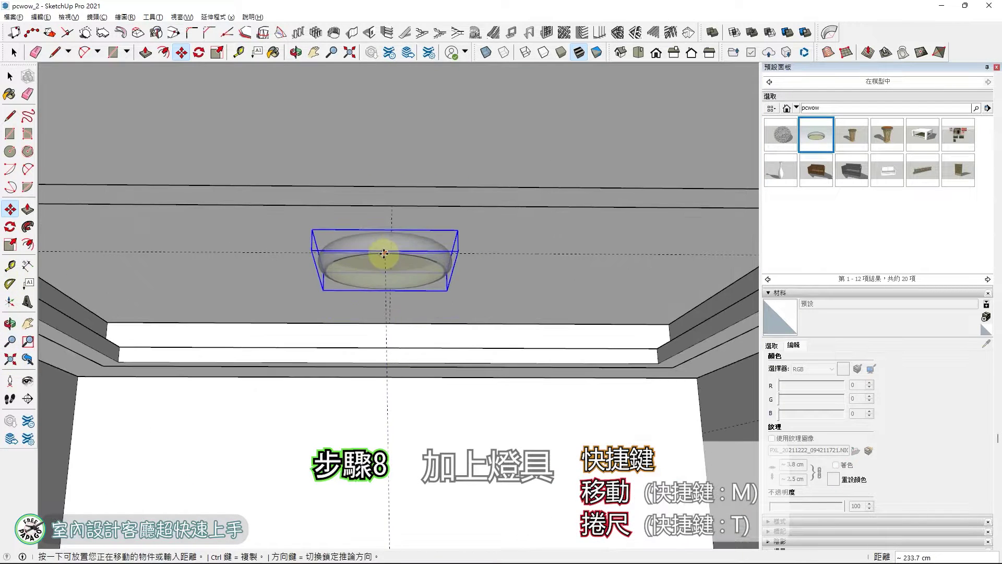
click(392, 253)
Repeat the pcwow 3D Warehouse search, insert the 7.5 cm recessed downlight, and place it near the lowered ceiling border beside the recess
middle_drag(358, 268, 365, 241)
middle_drag(291, 251, 354, 219)
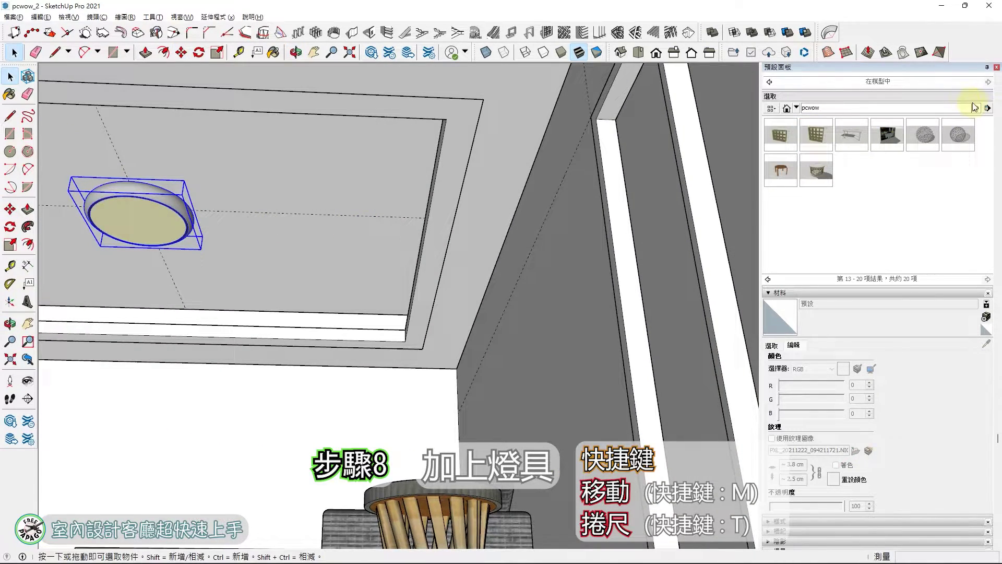
click(975, 108)
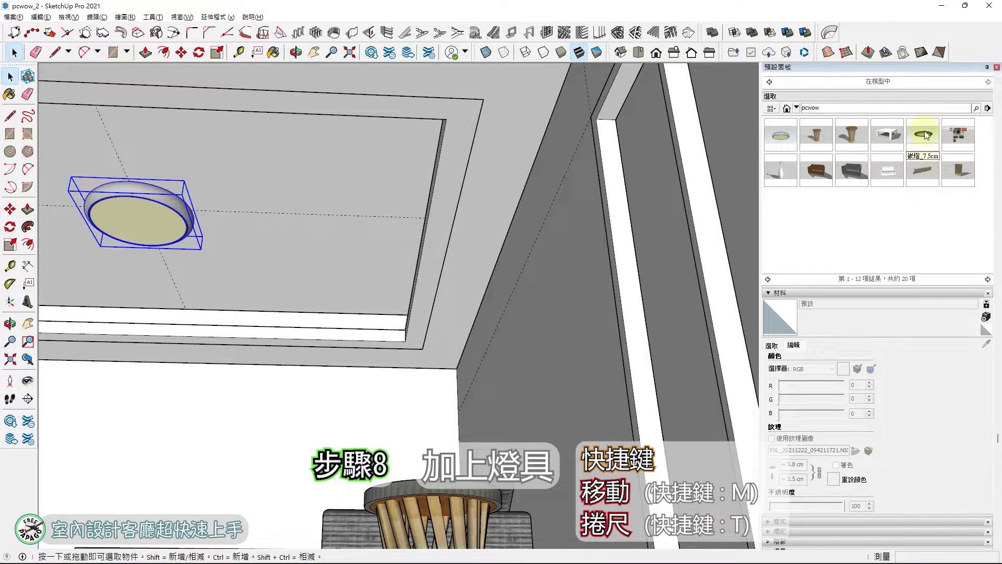
click(501, 135)
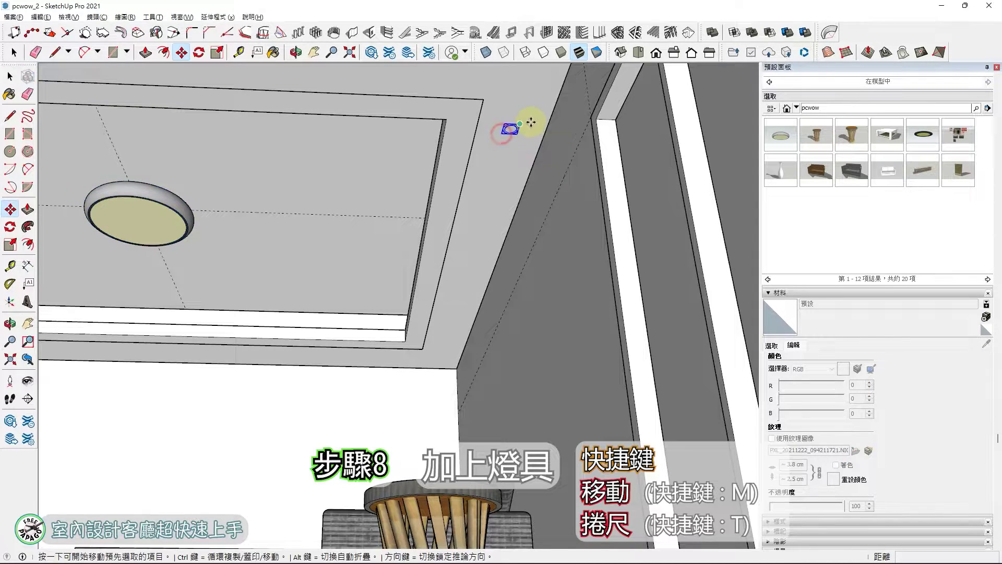
scroll(520, 128, up, 2)
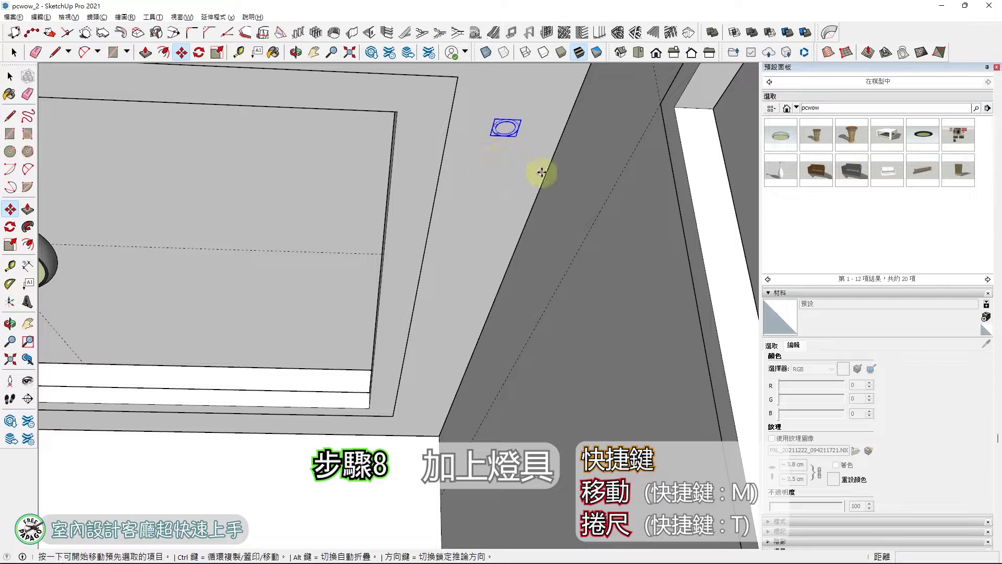
scroll(543, 167, up, 2)
click(565, 158)
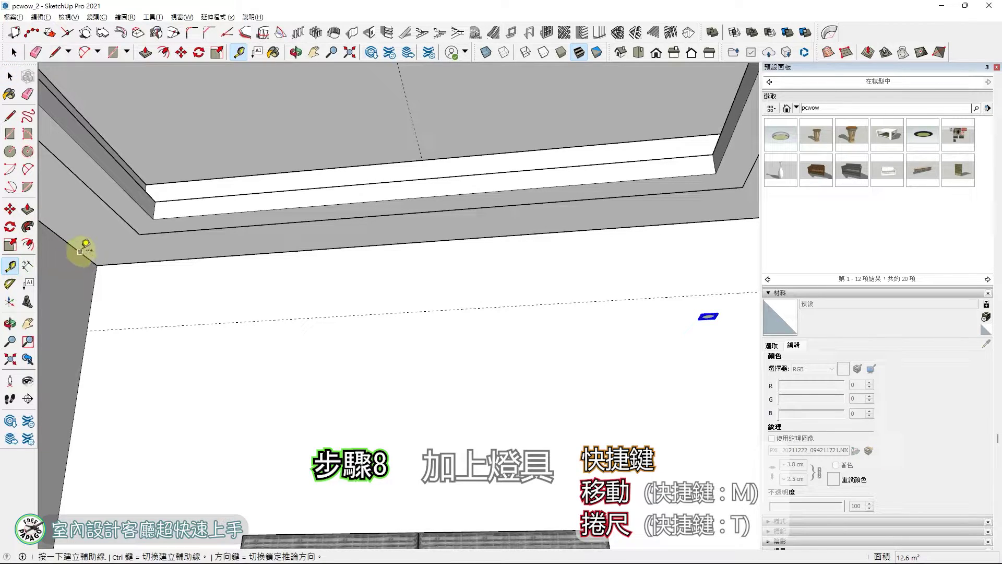
At both ends of the sofa-wall ceiling border, add a guide at the recess outline corner and another 15 cm inward
click(80, 251)
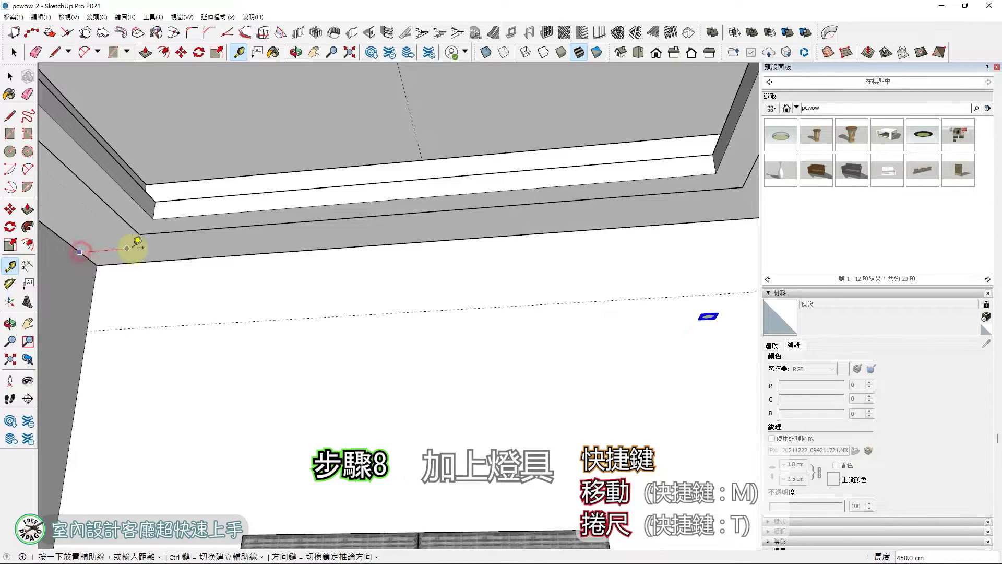
click(124, 218)
middle_drag(188, 232, 216, 210)
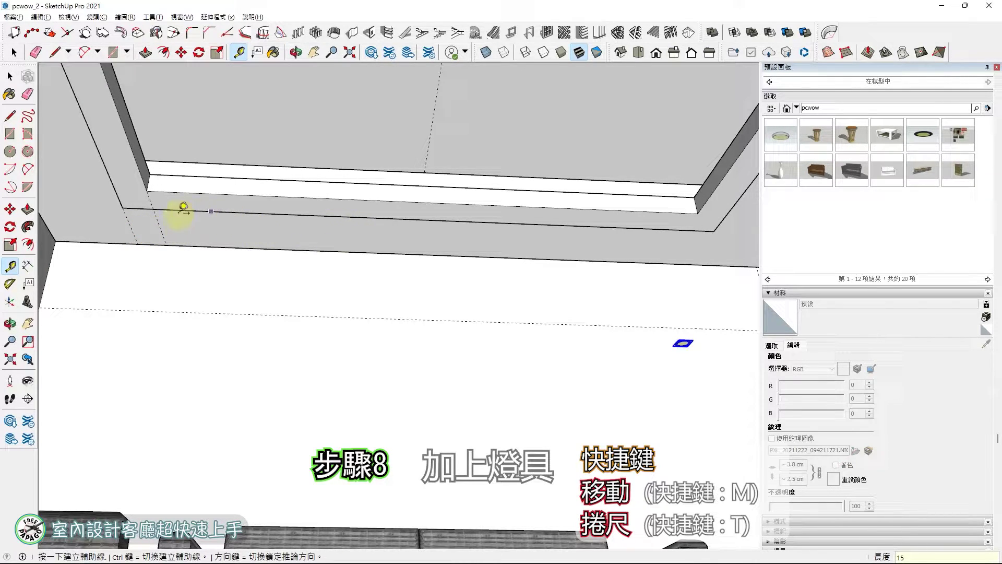
click(160, 229)
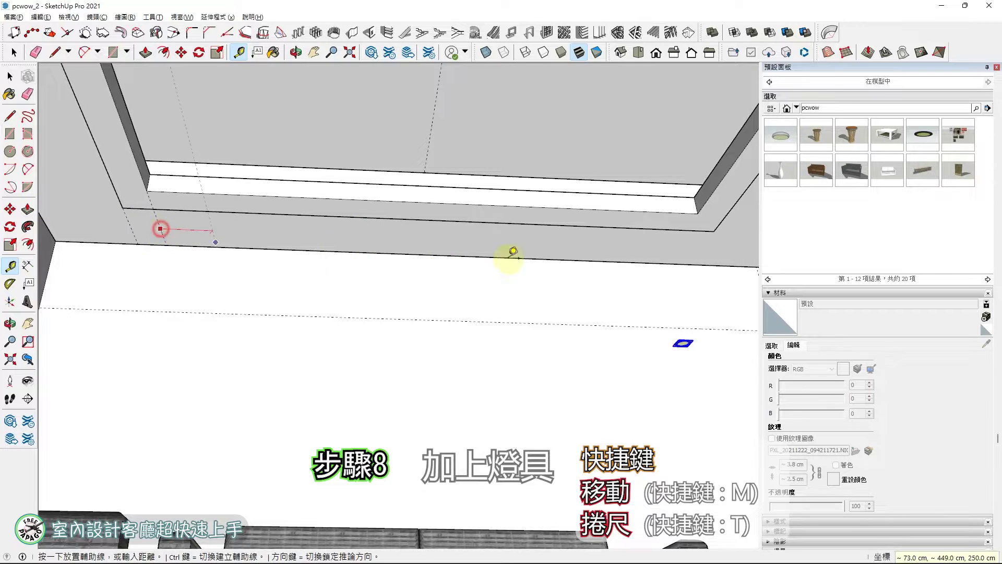
click(720, 222)
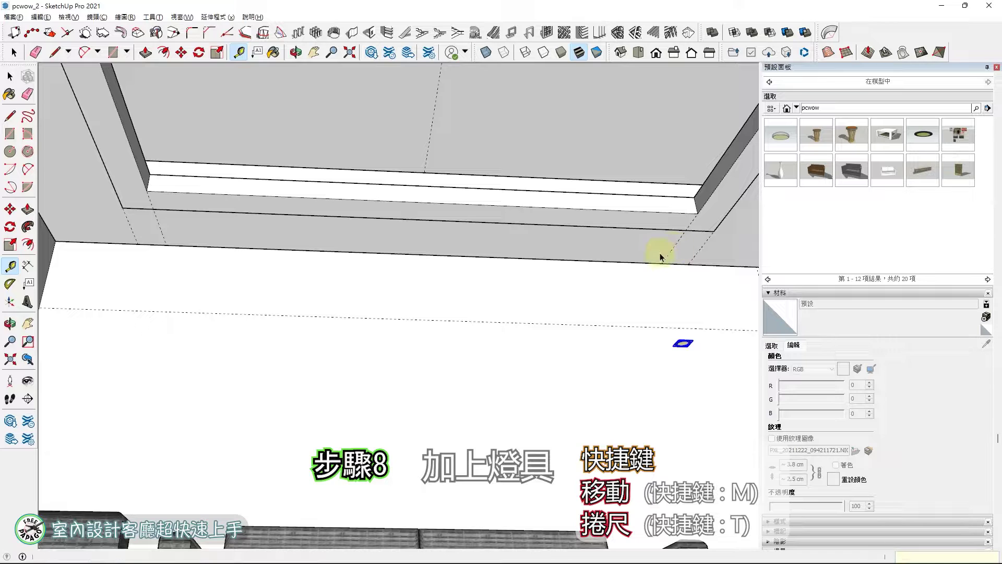
Add a guide on the ceiling border parallel to the sofa-wall edge, crossing the existing guides
middle_drag(661, 255, 451, 348)
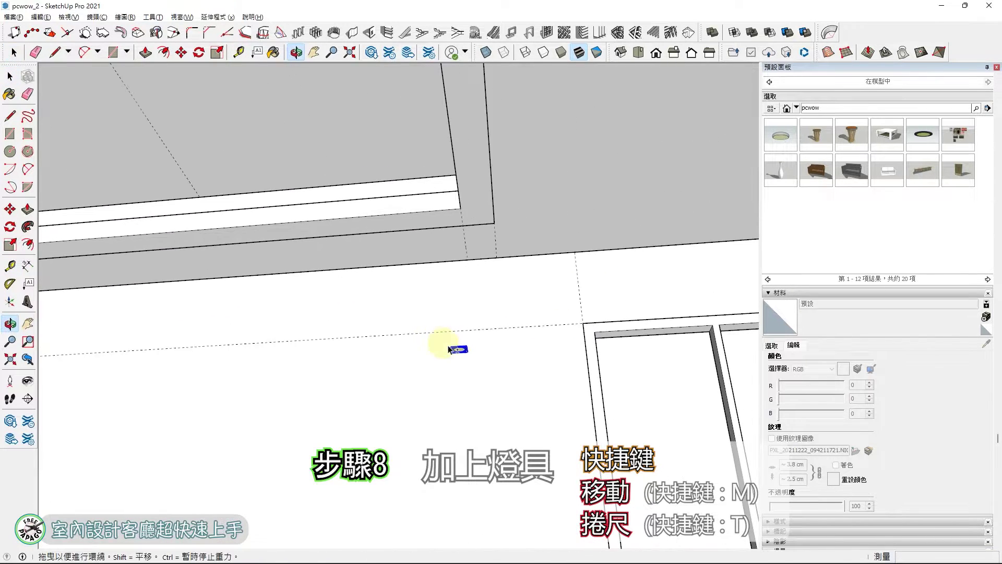
scroll(450, 349, up, 5)
scroll(466, 321, down, 3)
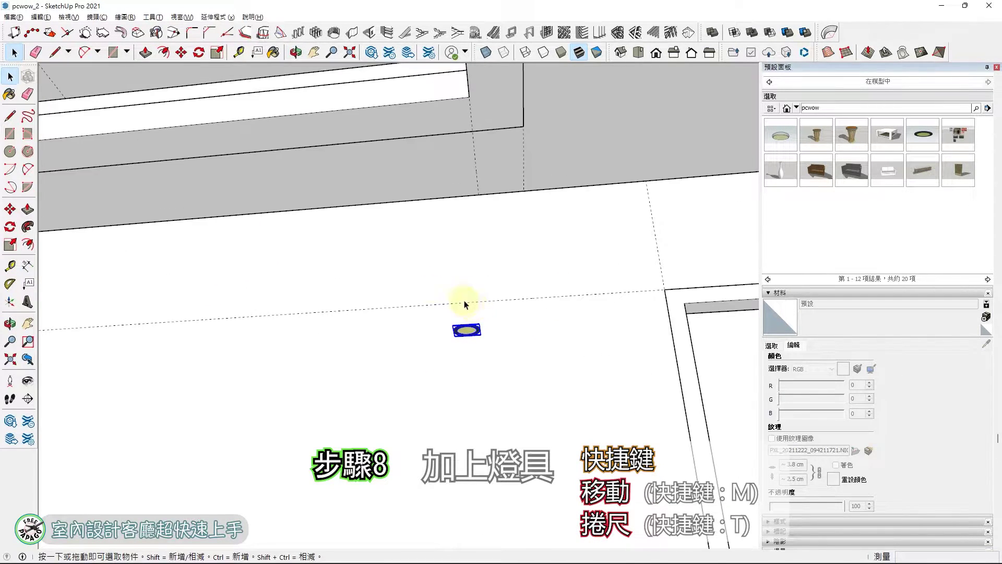
click(9, 266)
middle_drag(275, 250, 417, 231)
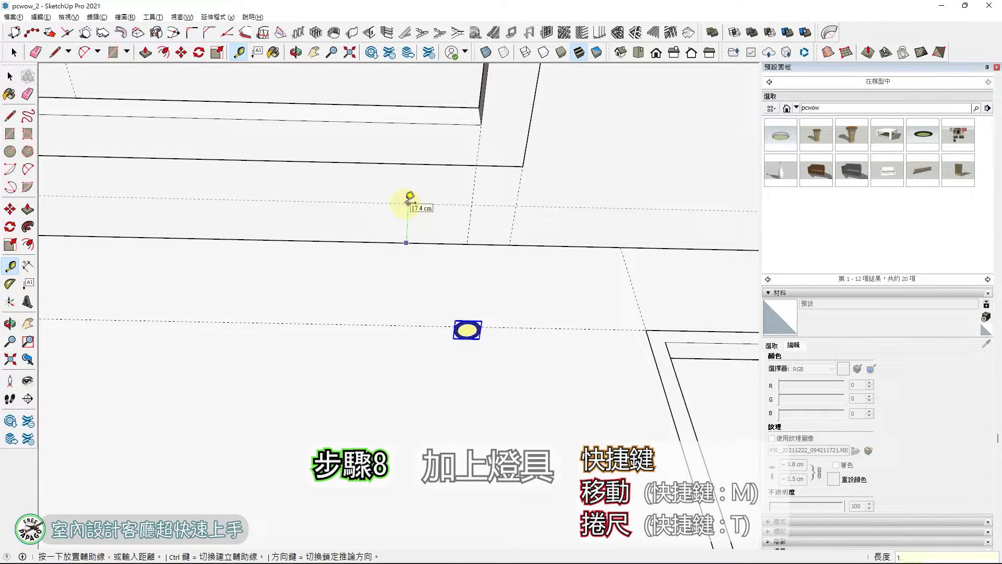
middle_drag(473, 326, 484, 332)
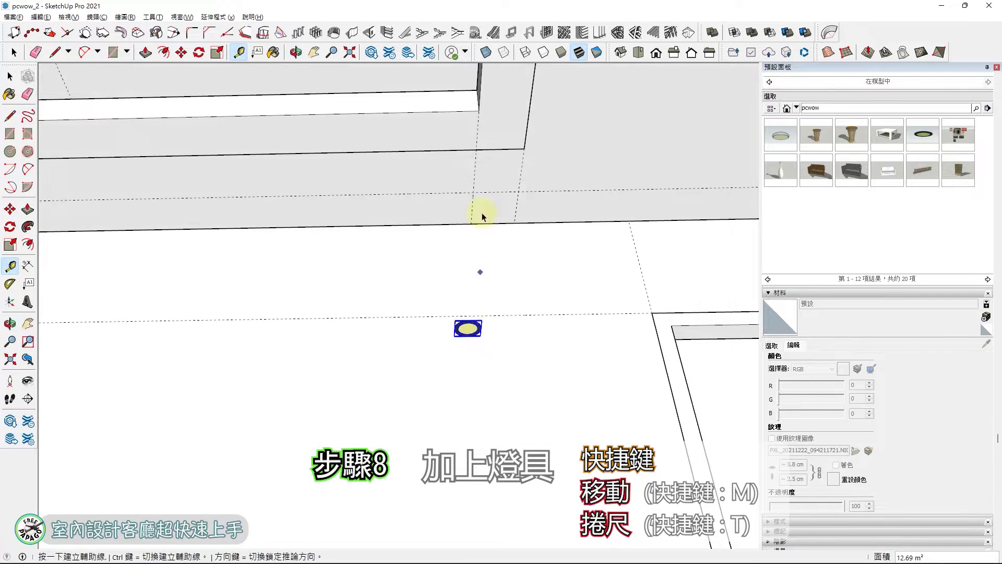
key(space)
Copy the downlight from its centre to the nearest crossing of the inner guide and the guide parallel to the sofa wall
middle_drag(506, 242, 430, 352)
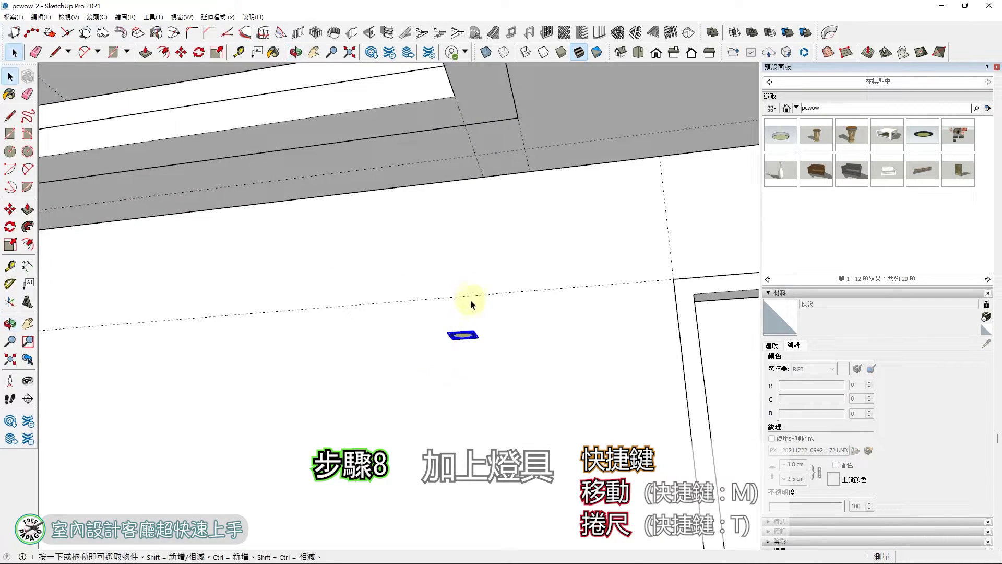
middle_drag(470, 302, 431, 434)
middle_drag(450, 360, 441, 387)
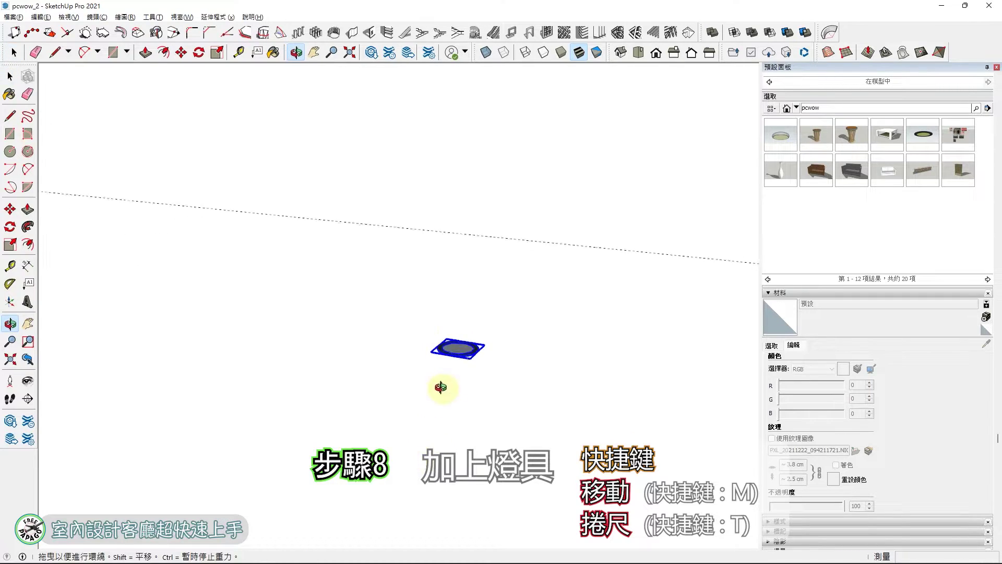
scroll(464, 344, up, 5)
click(464, 343)
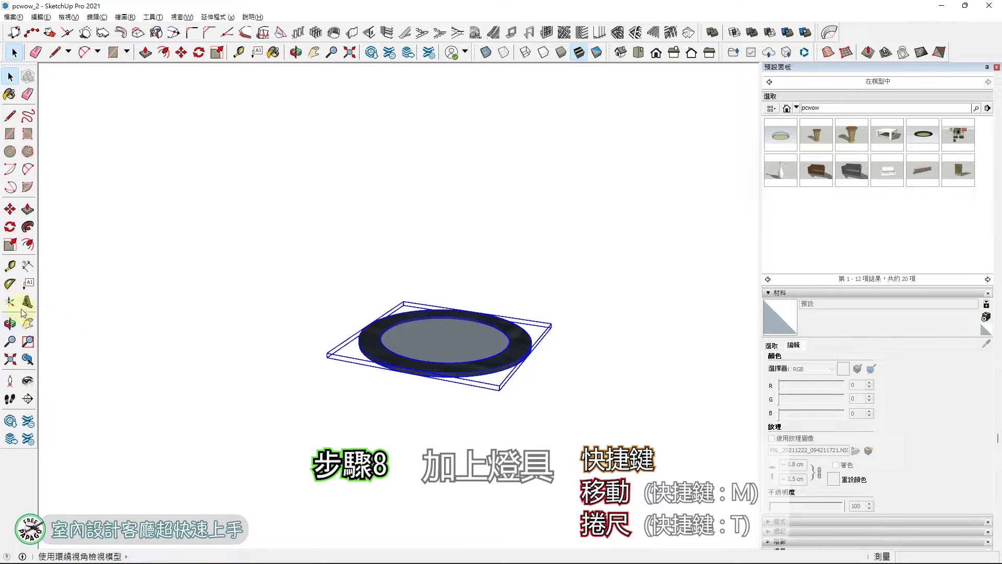
key(m)
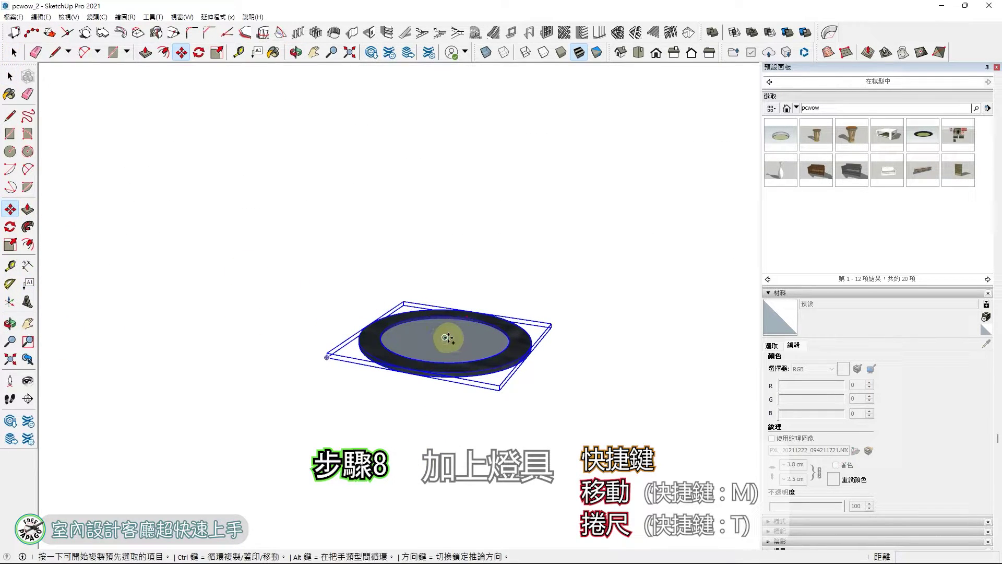
click(444, 336)
scroll(476, 230, down, 4)
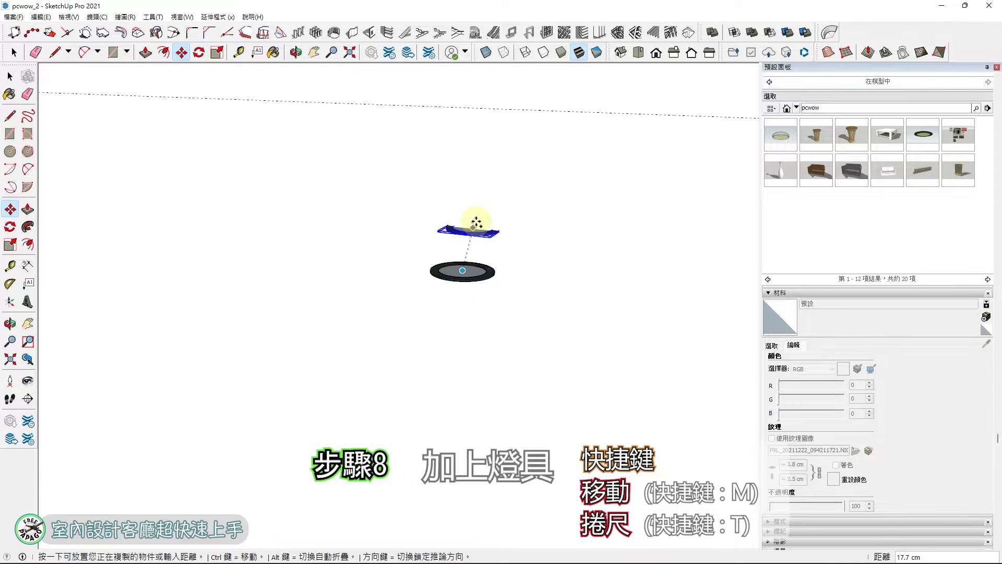
shift+middle_drag(480, 186, 437, 240)
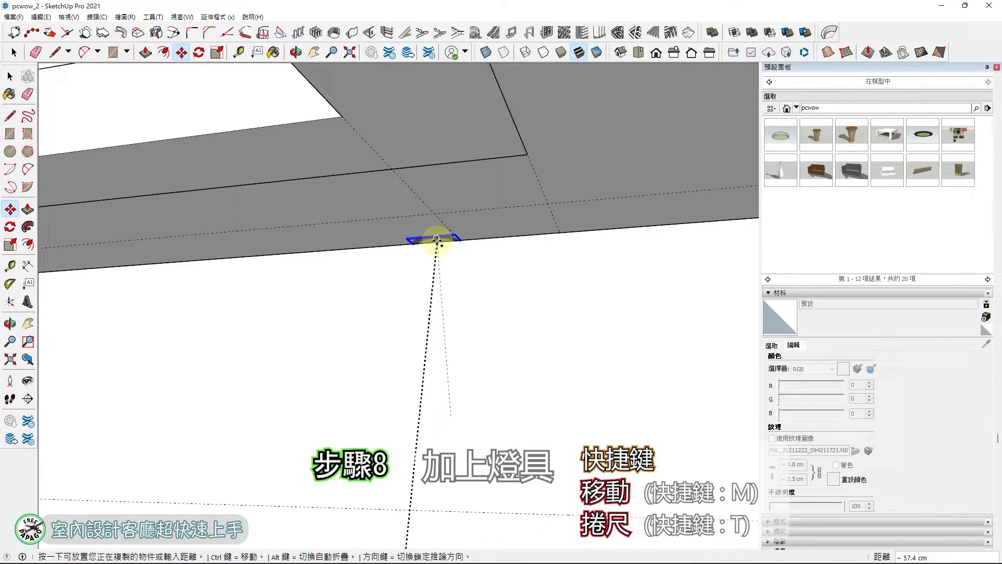
click(437, 213)
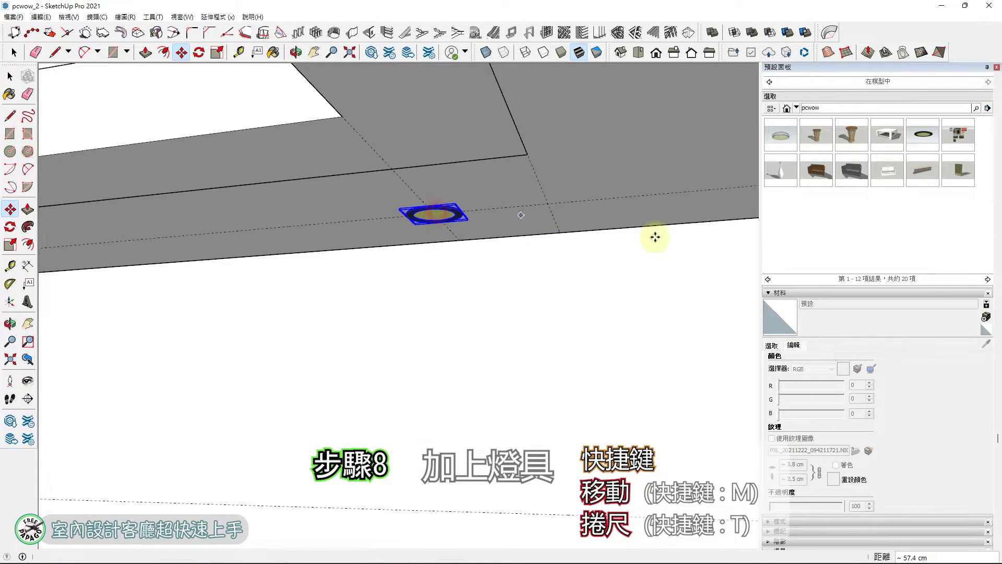
Copy the placed downlight along the sofa-wall border to the inner guide crossing at the opposite end
click(435, 213)
key(ctrl)
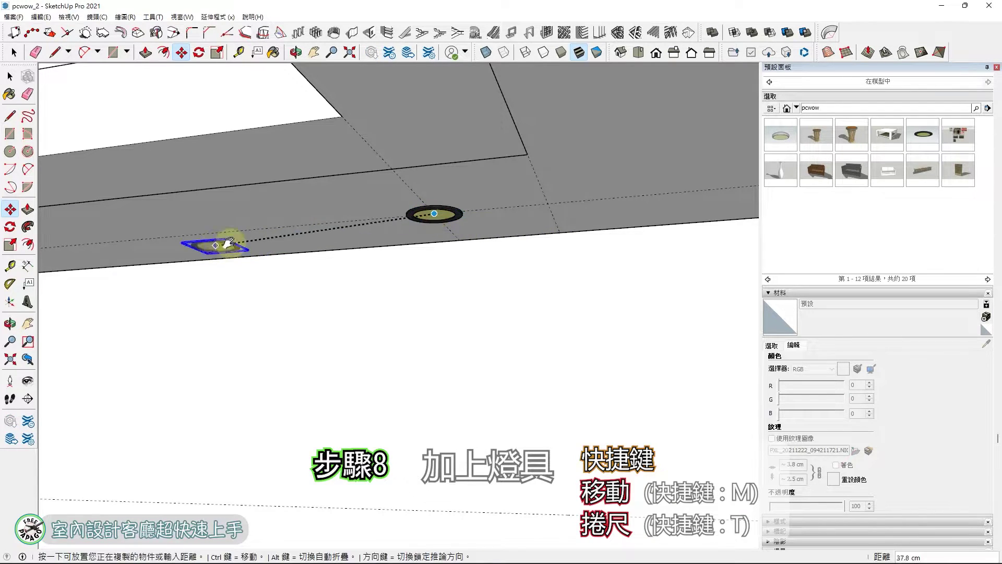
shift+middle_drag(228, 244, 544, 157)
scroll(544, 157, down, 3)
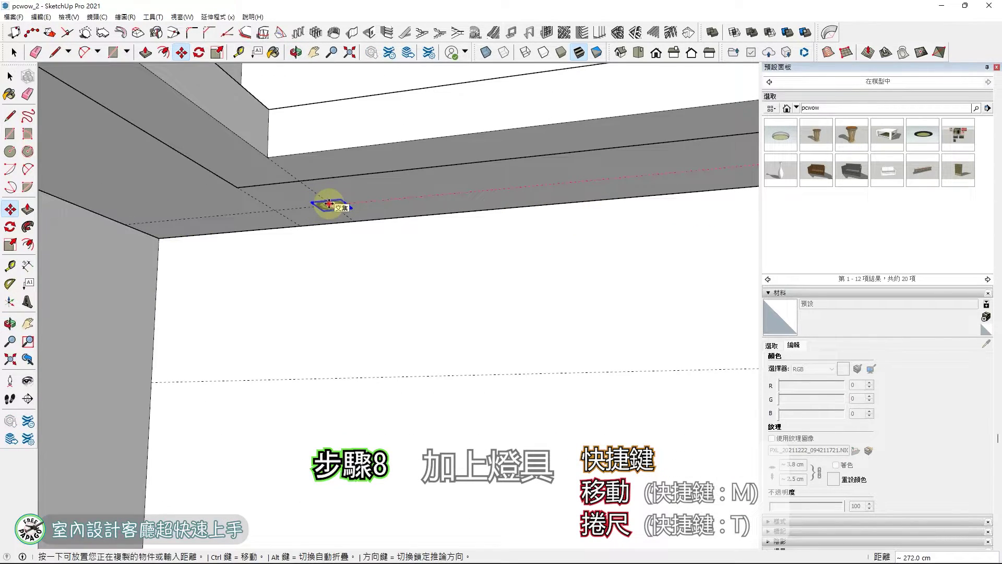
click(329, 203)
scroll(337, 206, down, 4)
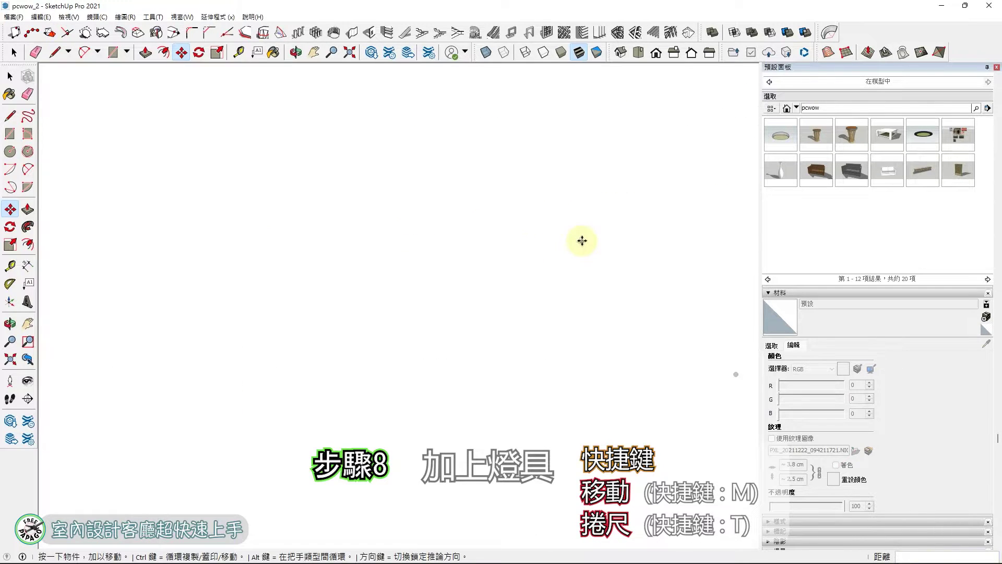
key(space)
Add a guide 15 cm from the TV-wall edge, running along the TV-wall ceiling border
click(11, 360)
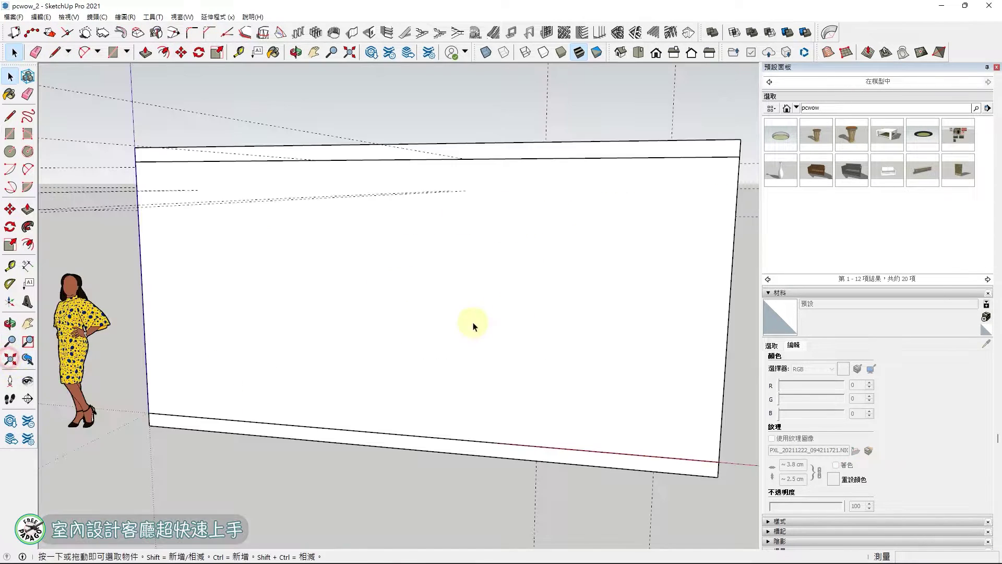
scroll(510, 221, up, 5)
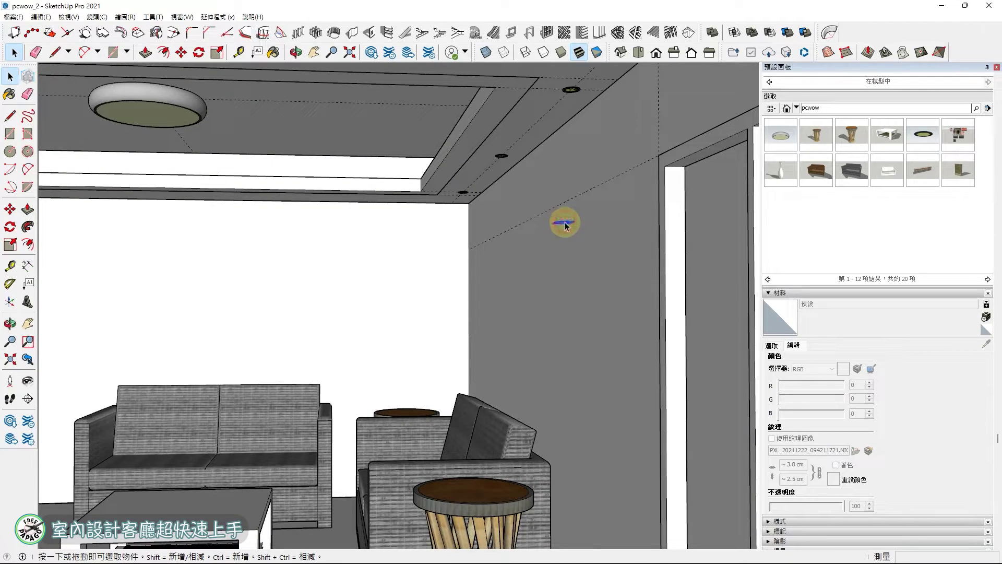
middle_drag(424, 206, 521, 186)
scroll(522, 186, down, 1)
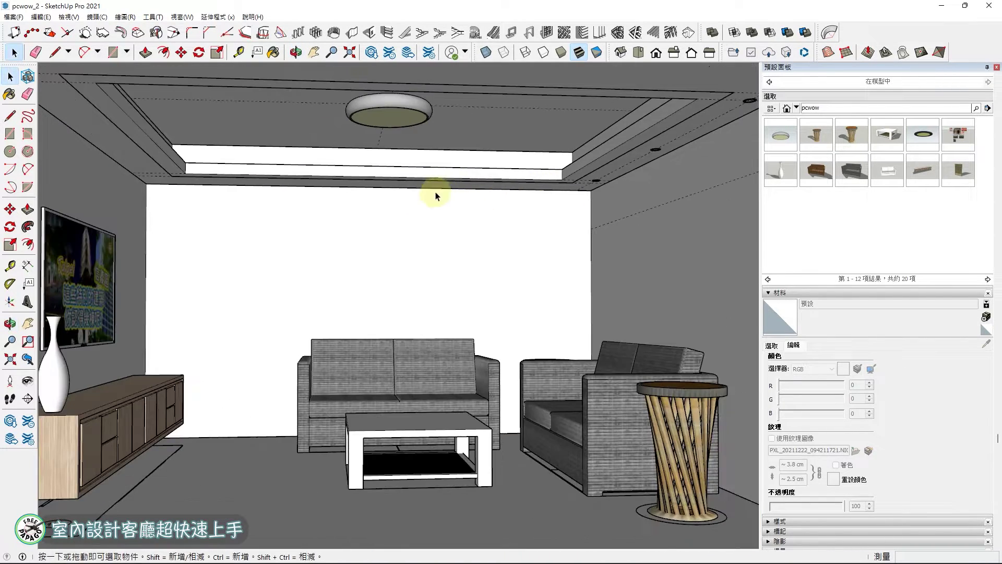
middle_drag(436, 194, 402, 172)
click(11, 265)
click(109, 151)
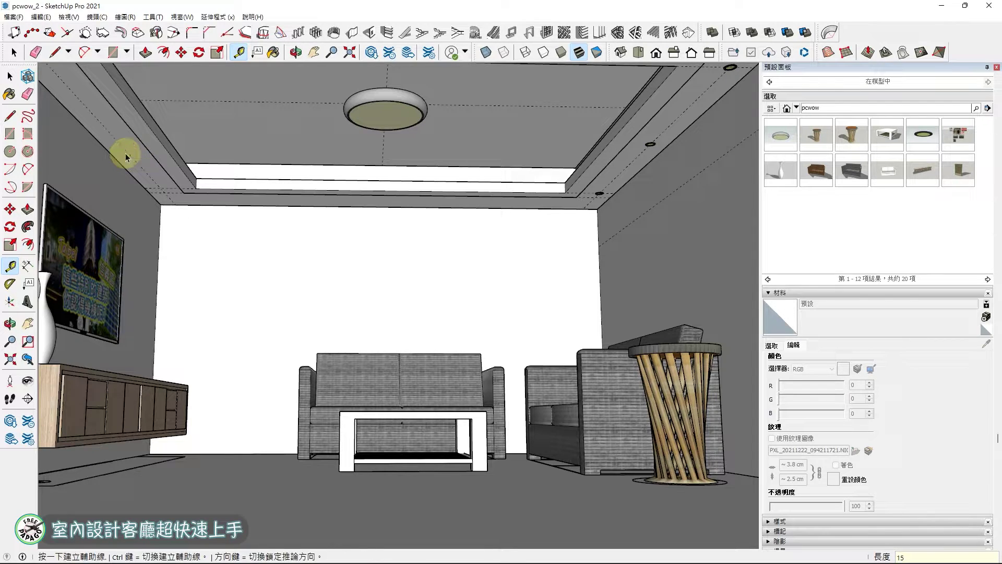
Copy the three sofa-wall downlights 420 cm straight across onto the guide crossings of the TV-wall border
key(space)
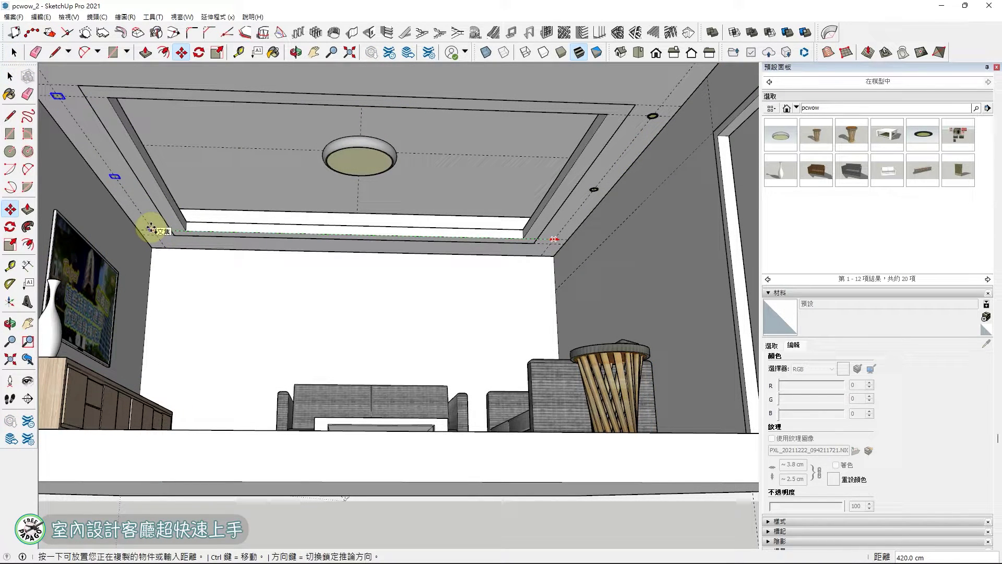
click(151, 228)
middle_drag(264, 214, 334, 221)
key(space)
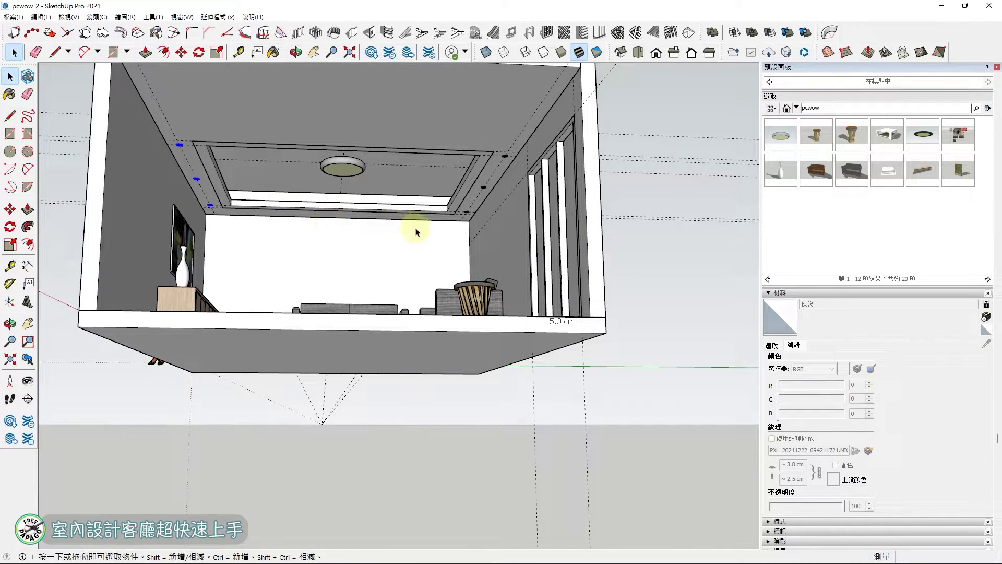
On the far ceiling border's sofa-wall end, add guides at the recess corner and further inward, plus one parallel to the far wall
scroll(413, 230, up, 5)
scroll(509, 197, up, 3)
scroll(525, 215, up, 3)
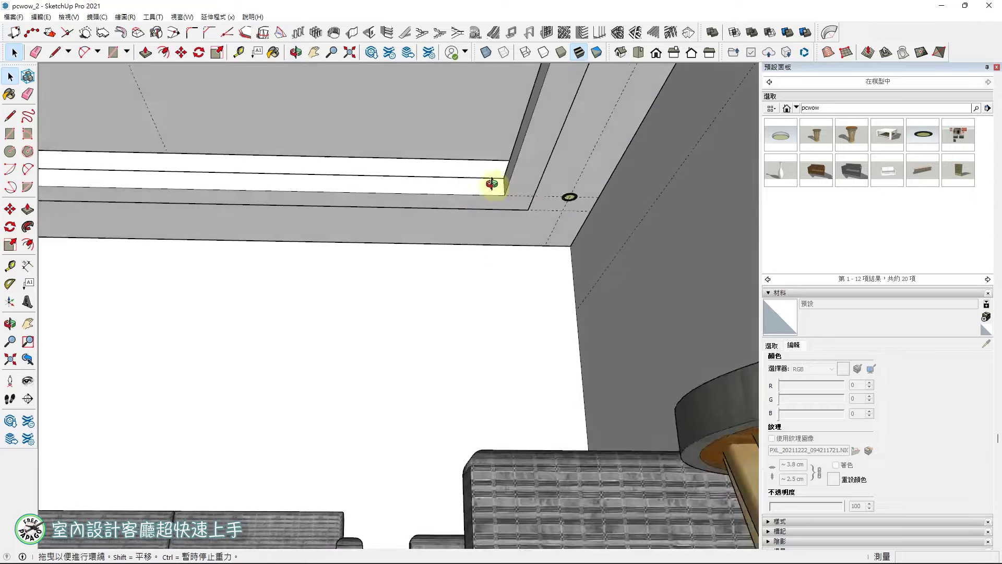
scroll(497, 186, up, 2)
scroll(564, 197, up, 3)
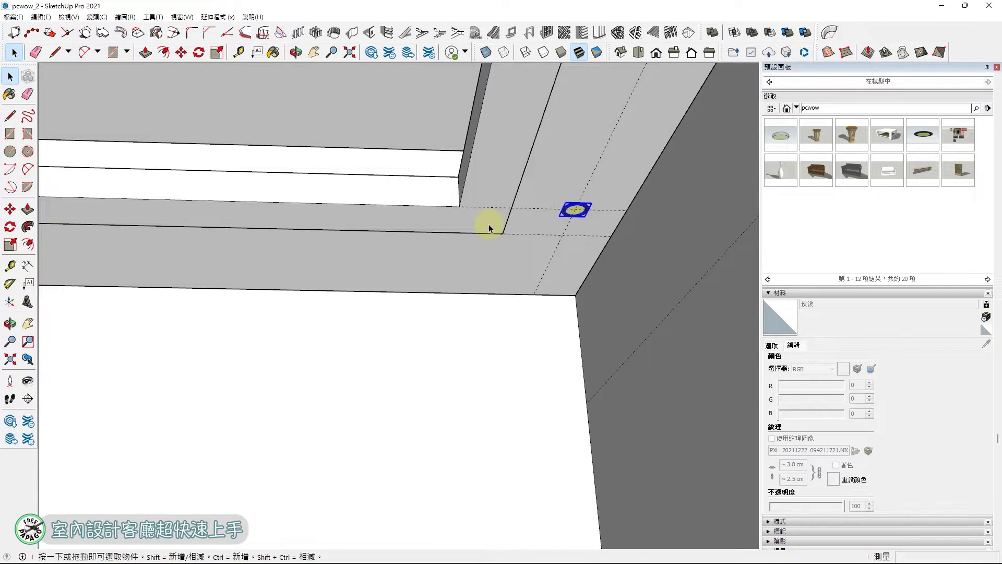
click(11, 266)
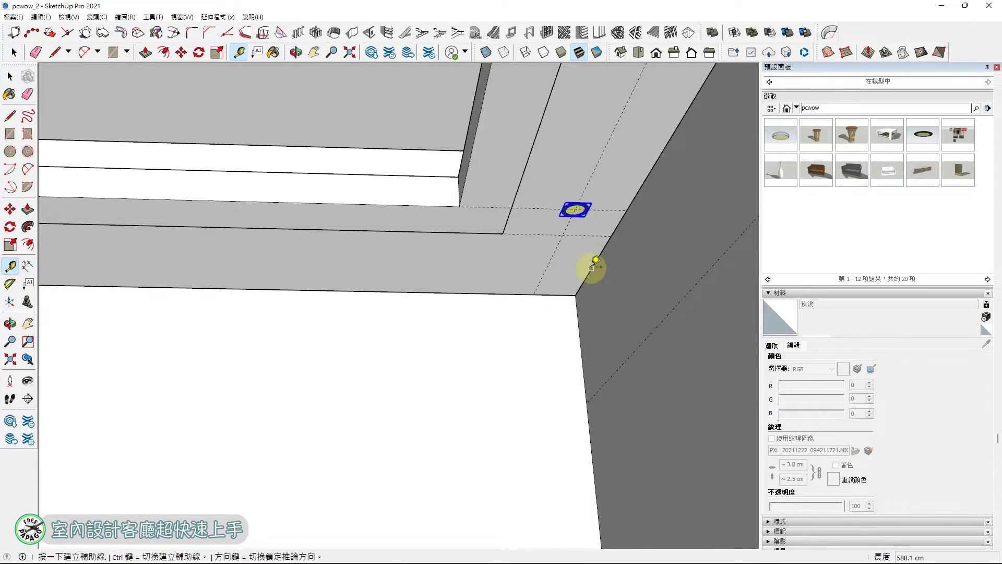
click(504, 218)
click(491, 265)
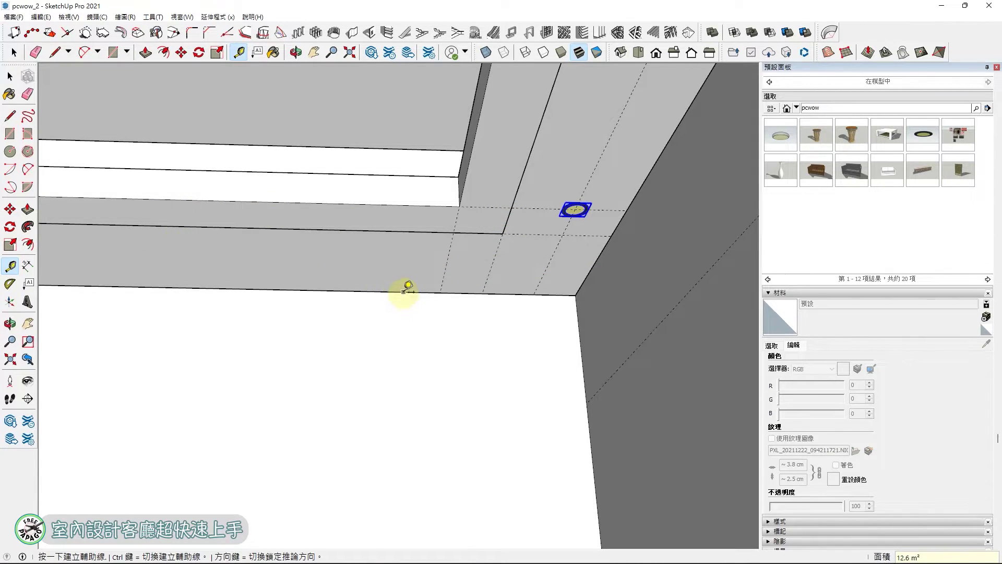
click(403, 291)
At the TV-wall end of the far ceiling border, add a guide at the recess outline corner and another further inward
middle_drag(368, 261, 375, 200)
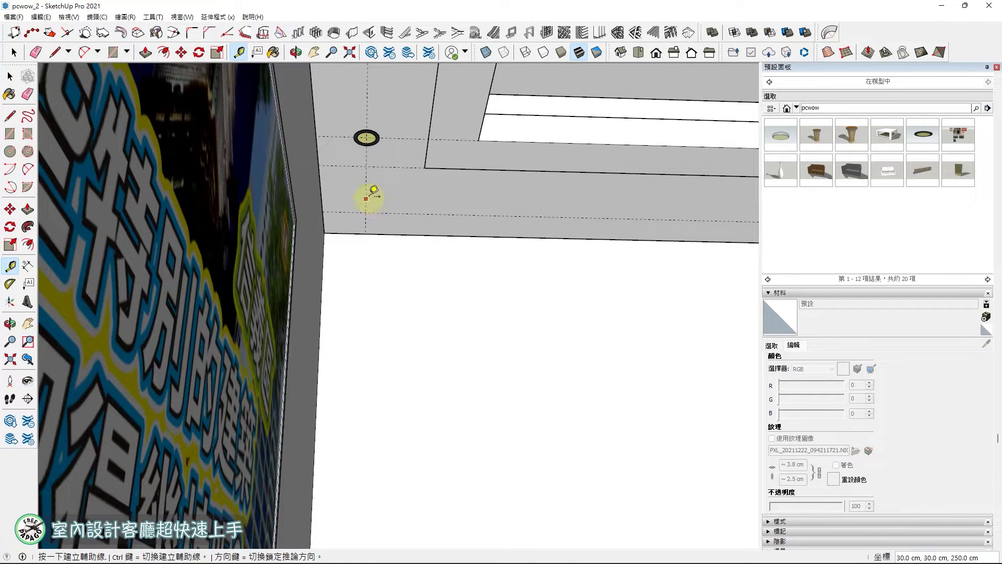
click(426, 163)
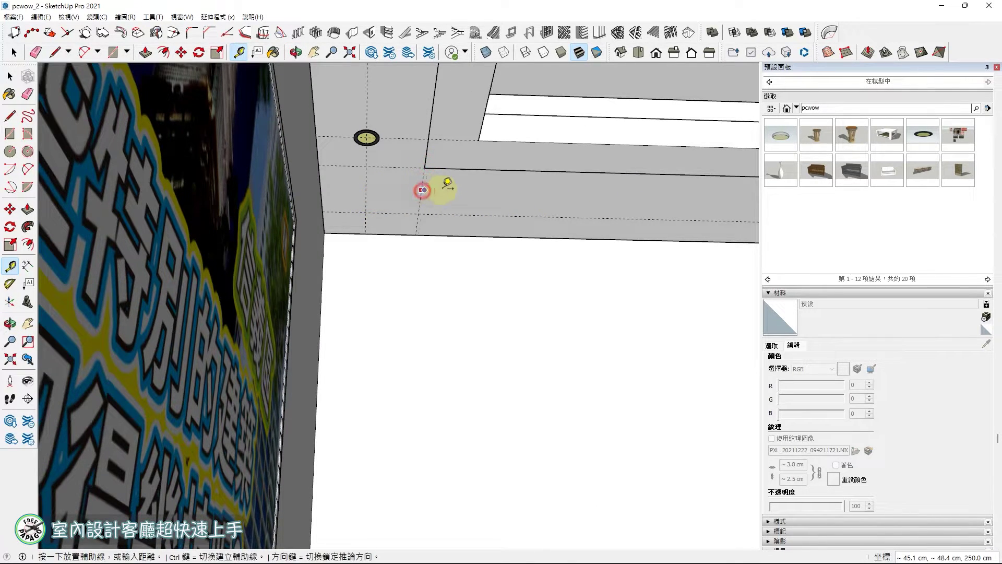
key(Return)
scroll(445, 194, down, 2)
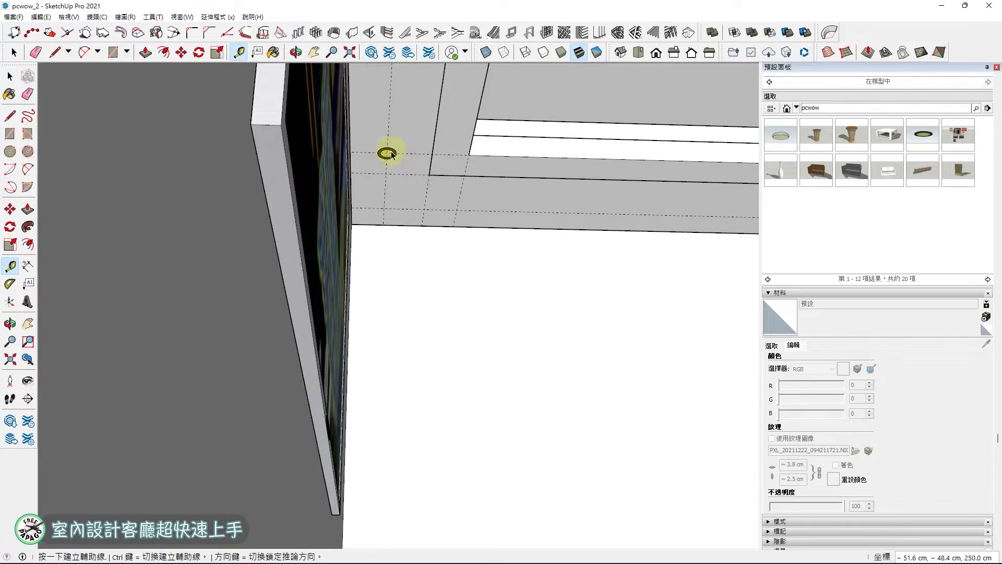
Copy the TV-wall corner downlight from its centre to the crossing of the inner guide and the guide parallel to the far wall
key(space)
click(387, 152)
scroll(388, 152, up, 2)
key(m)
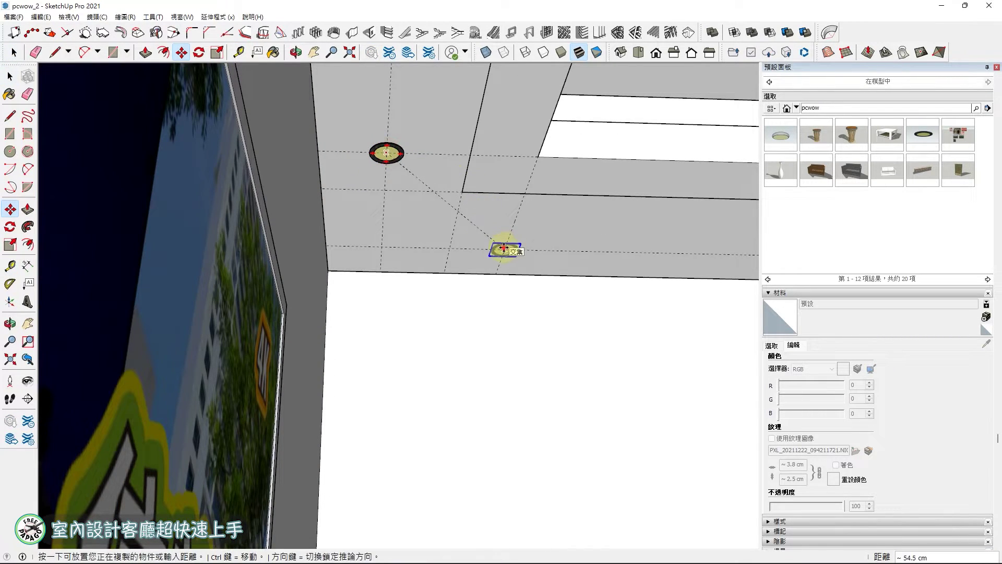
click(505, 250)
Copy that downlight 354.6 cm along the far border to the opposite inner guide crossing, with evenly spaced copies in between
scroll(505, 250, up, 3)
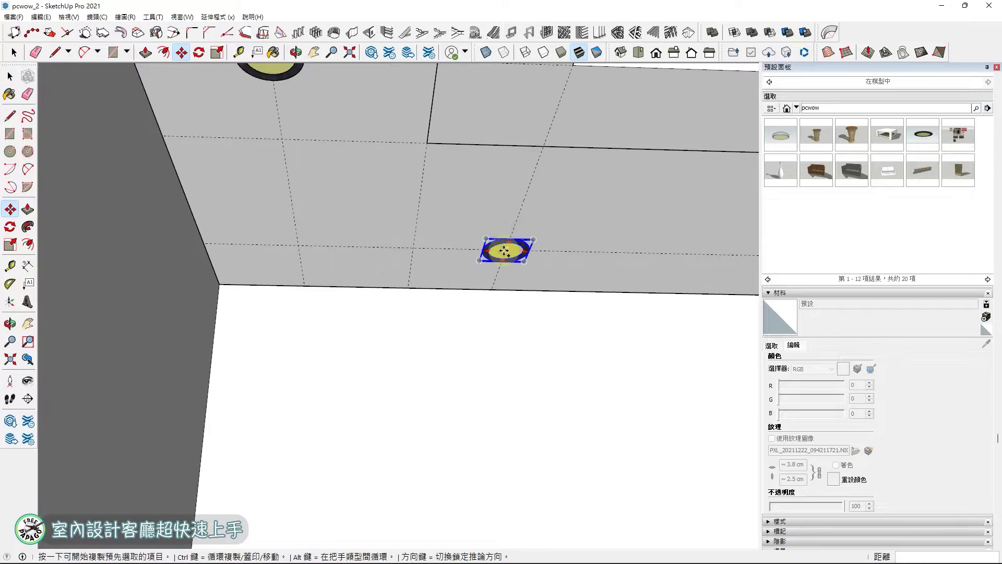
middle_drag(466, 221, 519, 318)
scroll(517, 312, up, 3)
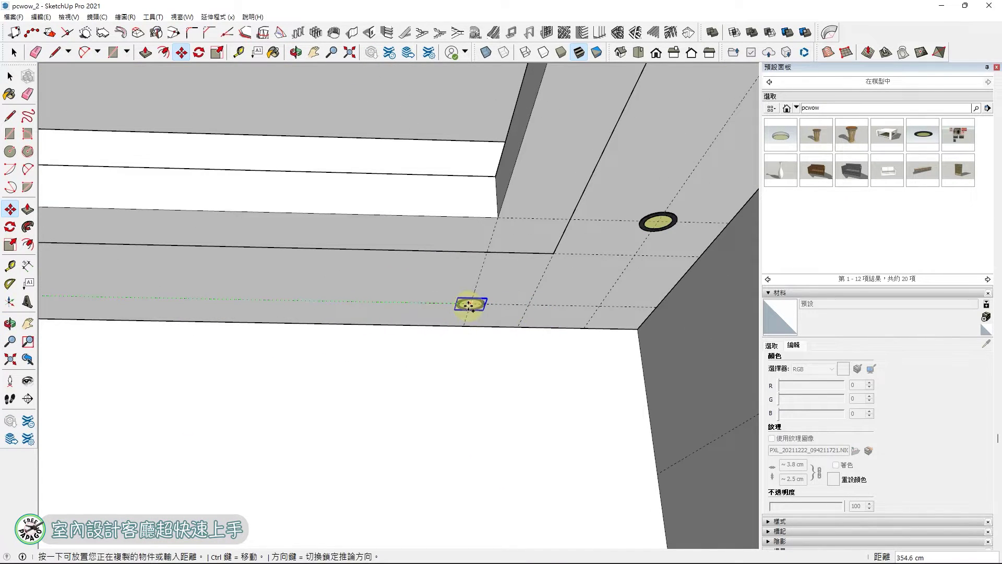
click(469, 305)
key(Return)
scroll(385, 304, down, 5)
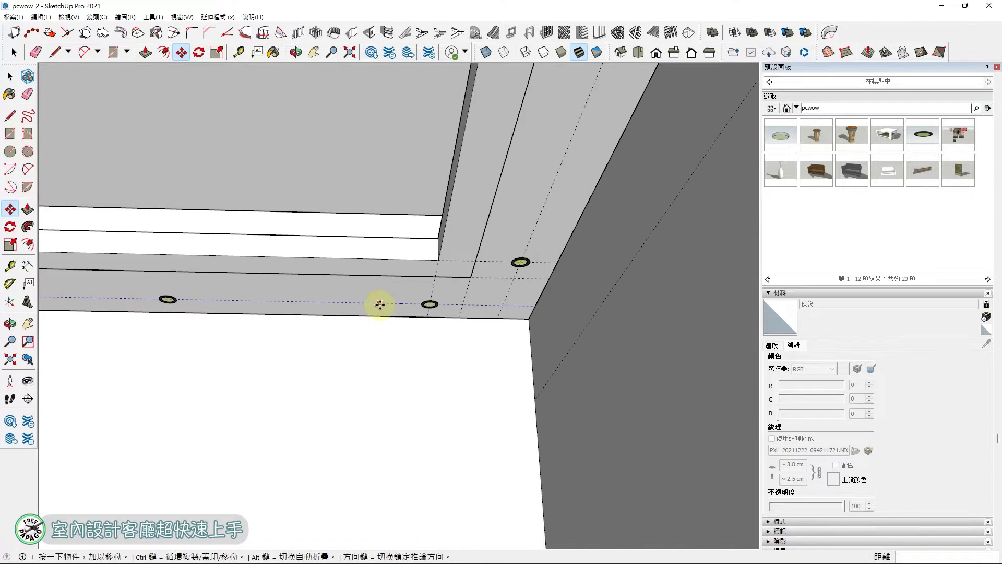
key(ctrl+t)
Examine the downlight layout around the ceiling from inside the room
middle_drag(305, 298, 288, 306)
scroll(288, 306, down, 10)
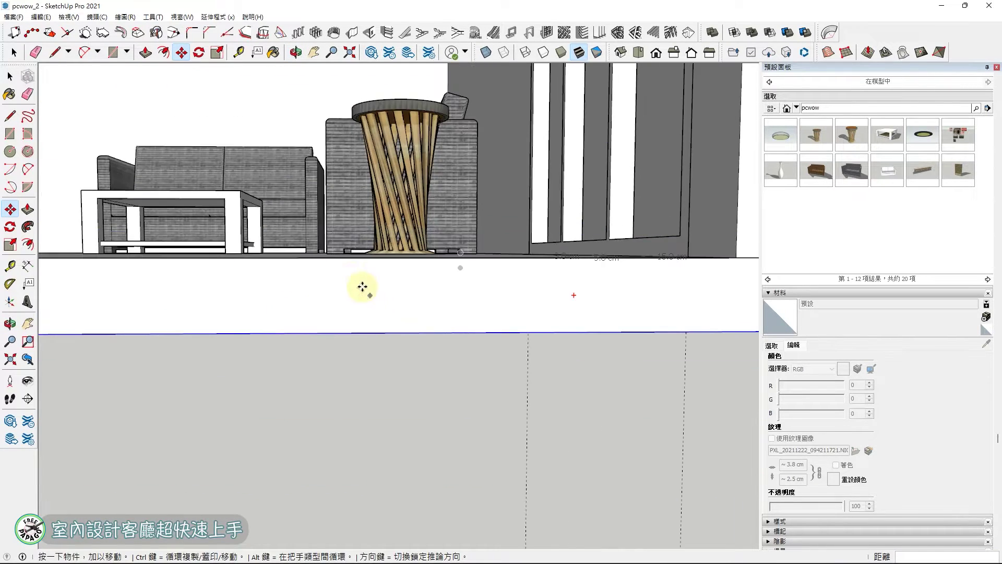
key(space)
click(530, 183)
shift+middle_drag(287, 166, 400, 228)
scroll(400, 230, up, 5)
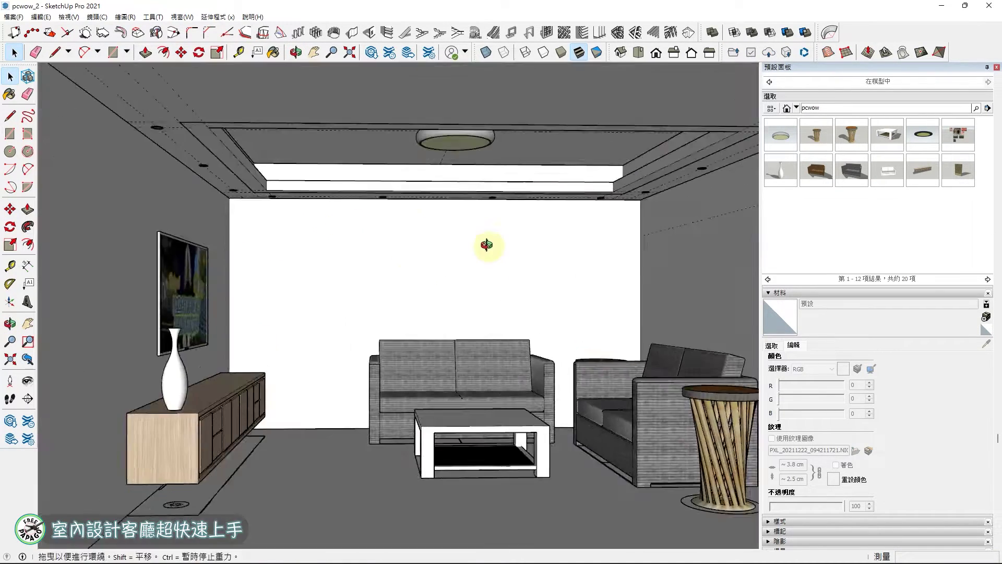
mouse_move(480, 239)
middle_down()
mouse_move(487, 212)
mouse_move(479, 206)
mouse_move(514, 215)
mouse_move(472, 230)
mouse_move(505, 284)
mouse_move(346, 353)
mouse_move(452, 340)
mouse_move(448, 315)
mouse_move(476, 333)
mouse_move(465, 351)
middle_up()
scroll(474, 336, down, 2)
scroll(535, 360, up, 2)
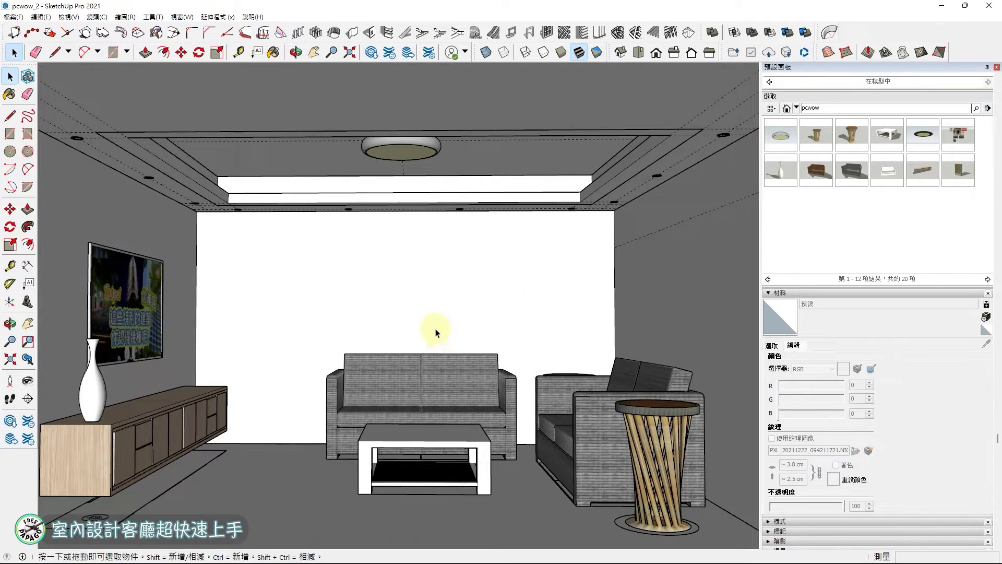
Place the framed-picture group component on the far wall, between the TV cabinet and the two-seat sofa
click(960, 135)
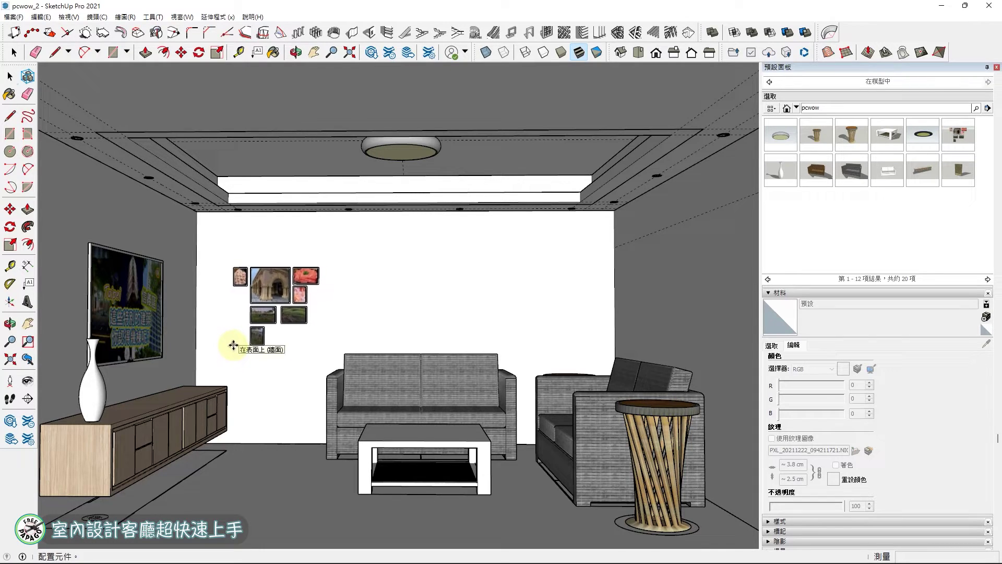
click(234, 345)
middle_drag(298, 364, 442, 353)
scroll(405, 355, up, 1)
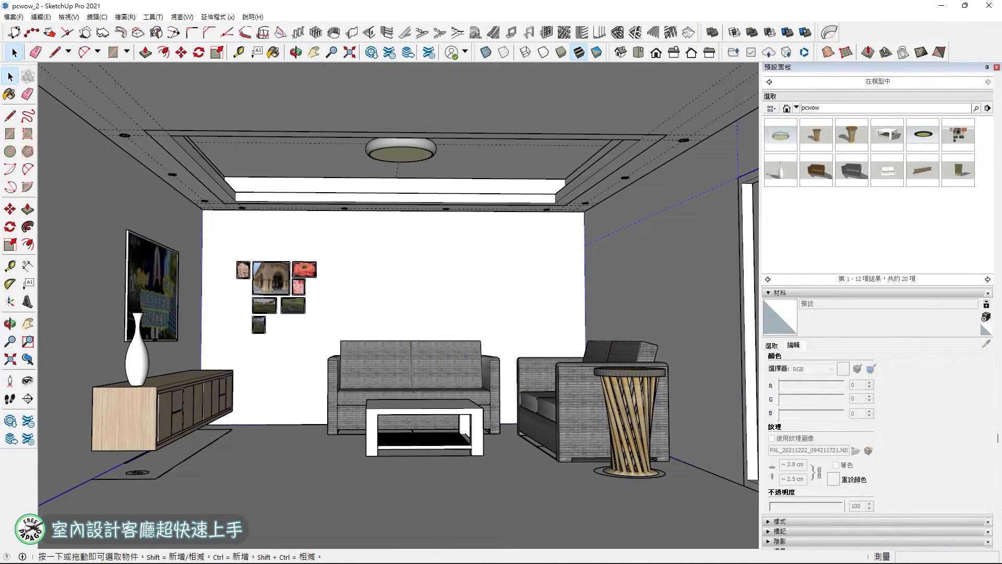